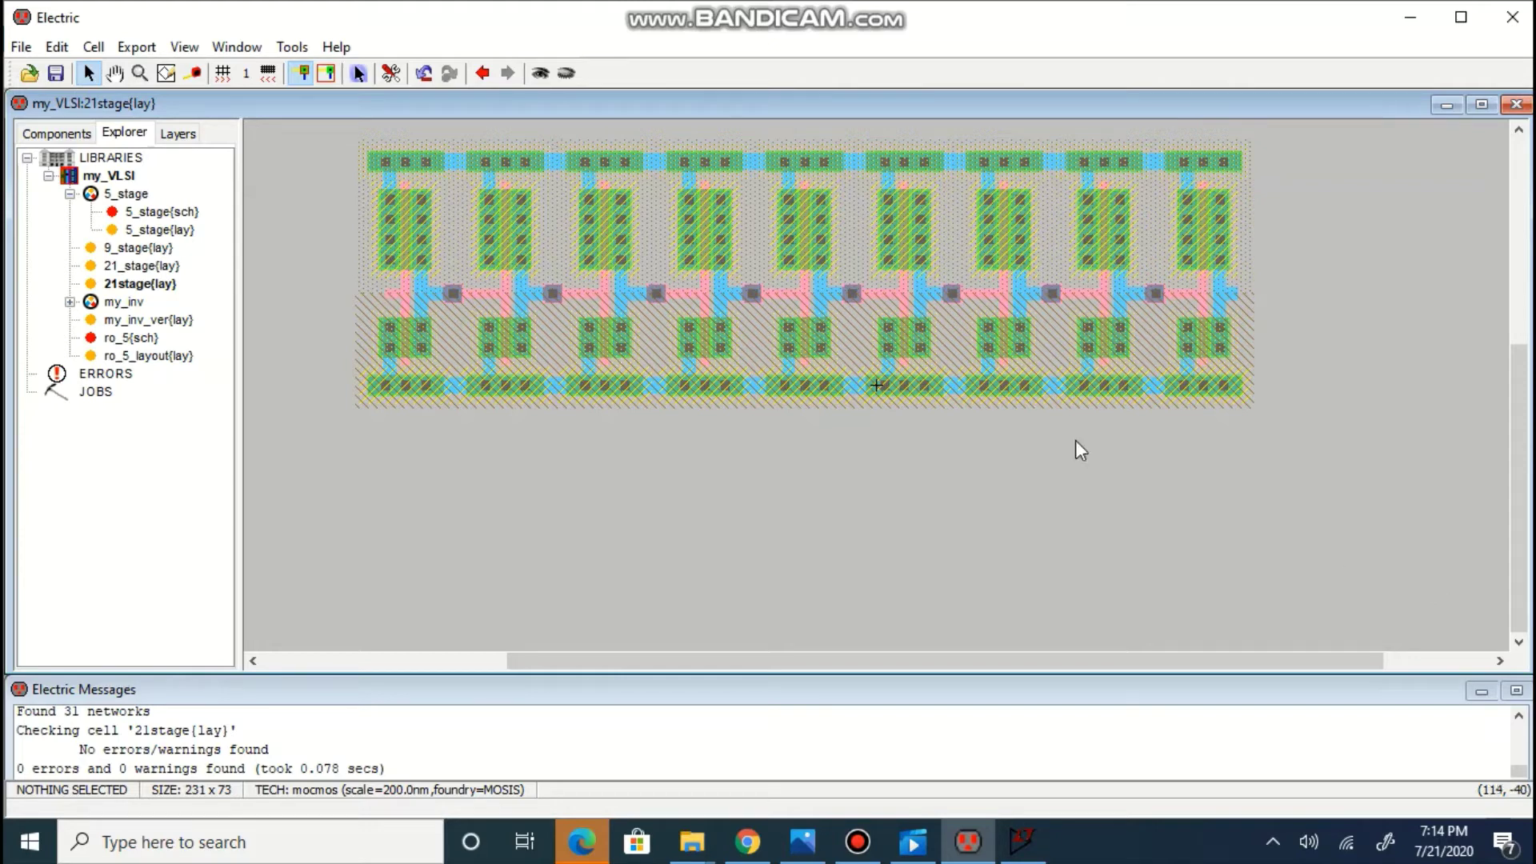
Box-select all 137 nodes and 161 arcs of the 21stage inverter-row layout
{"action": "left_click_drag", "start_coordinate": [330, 132], "coordinate": [1319, 440]}
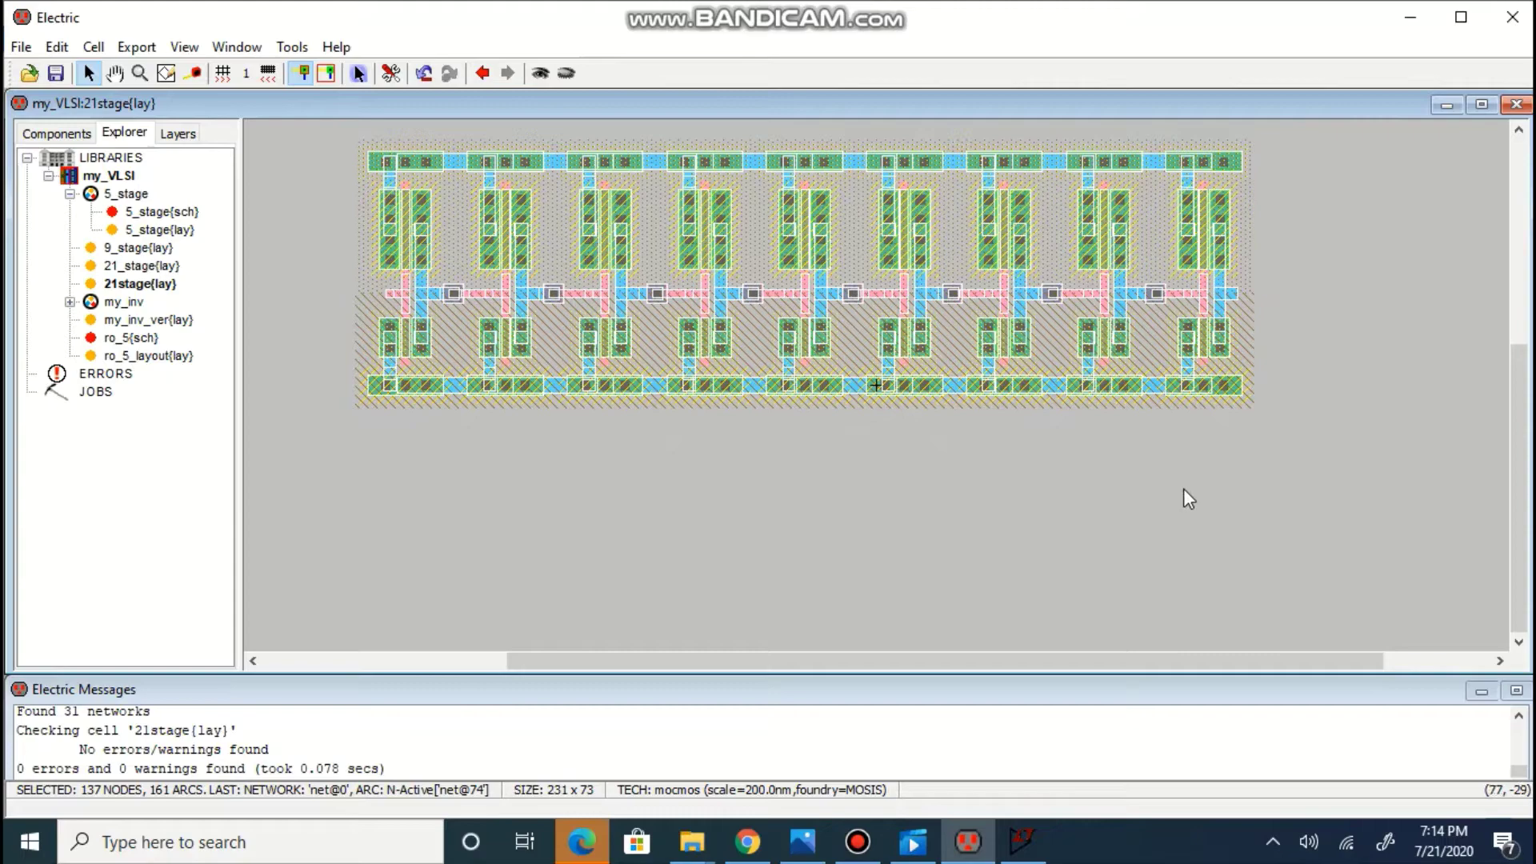
Paste a copy of the inverter row below the original, growing the cell to 231 x 144
{"action": "left_click", "coordinate": [1168, 551]}
{"action": "key", "text": "ctrl+v"}
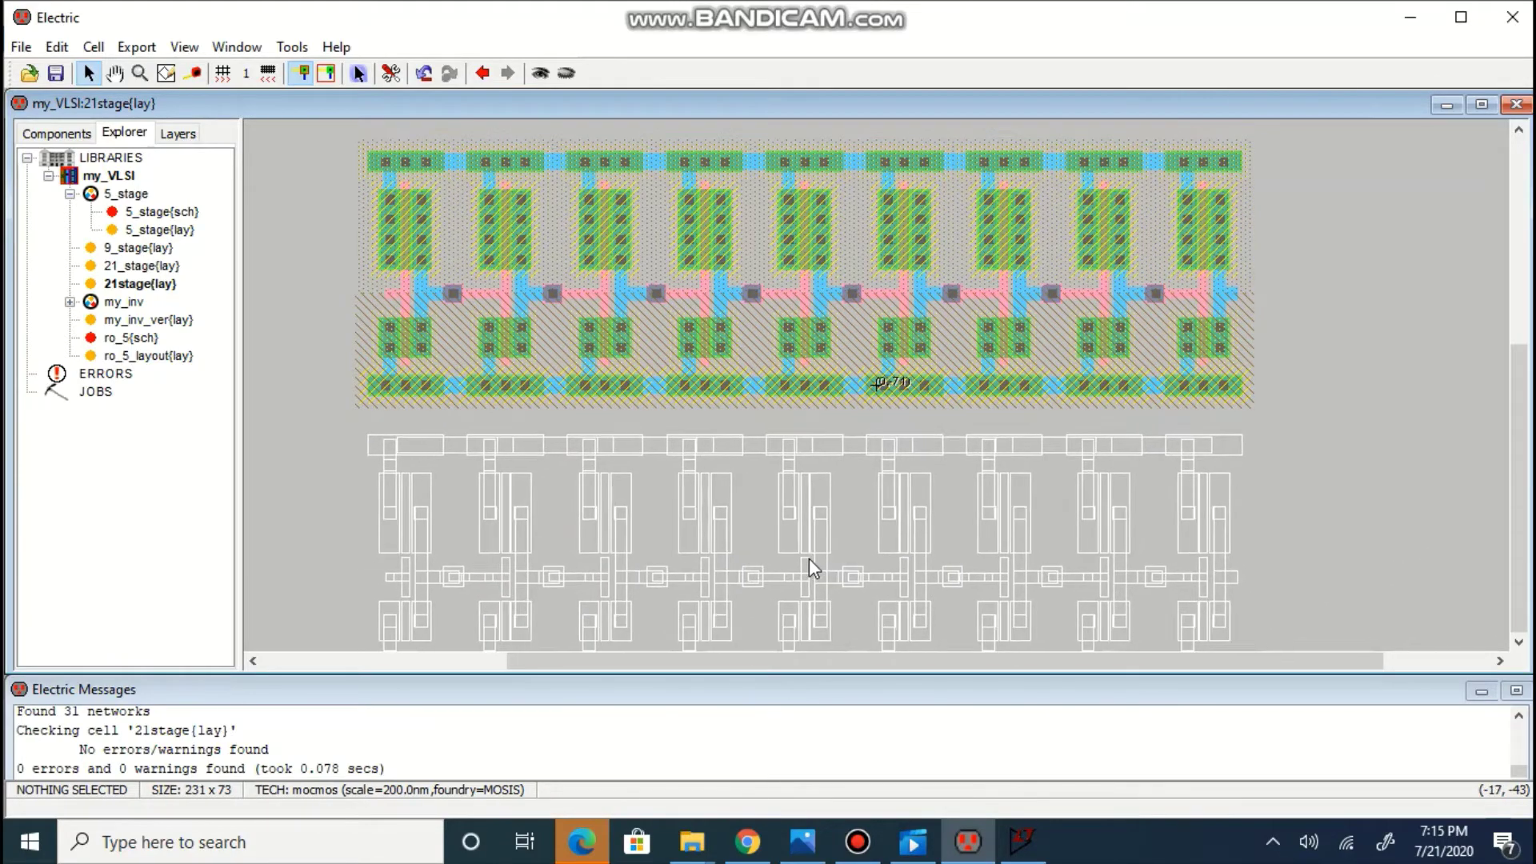
{"action": "left_click", "coordinate": [809, 558]}
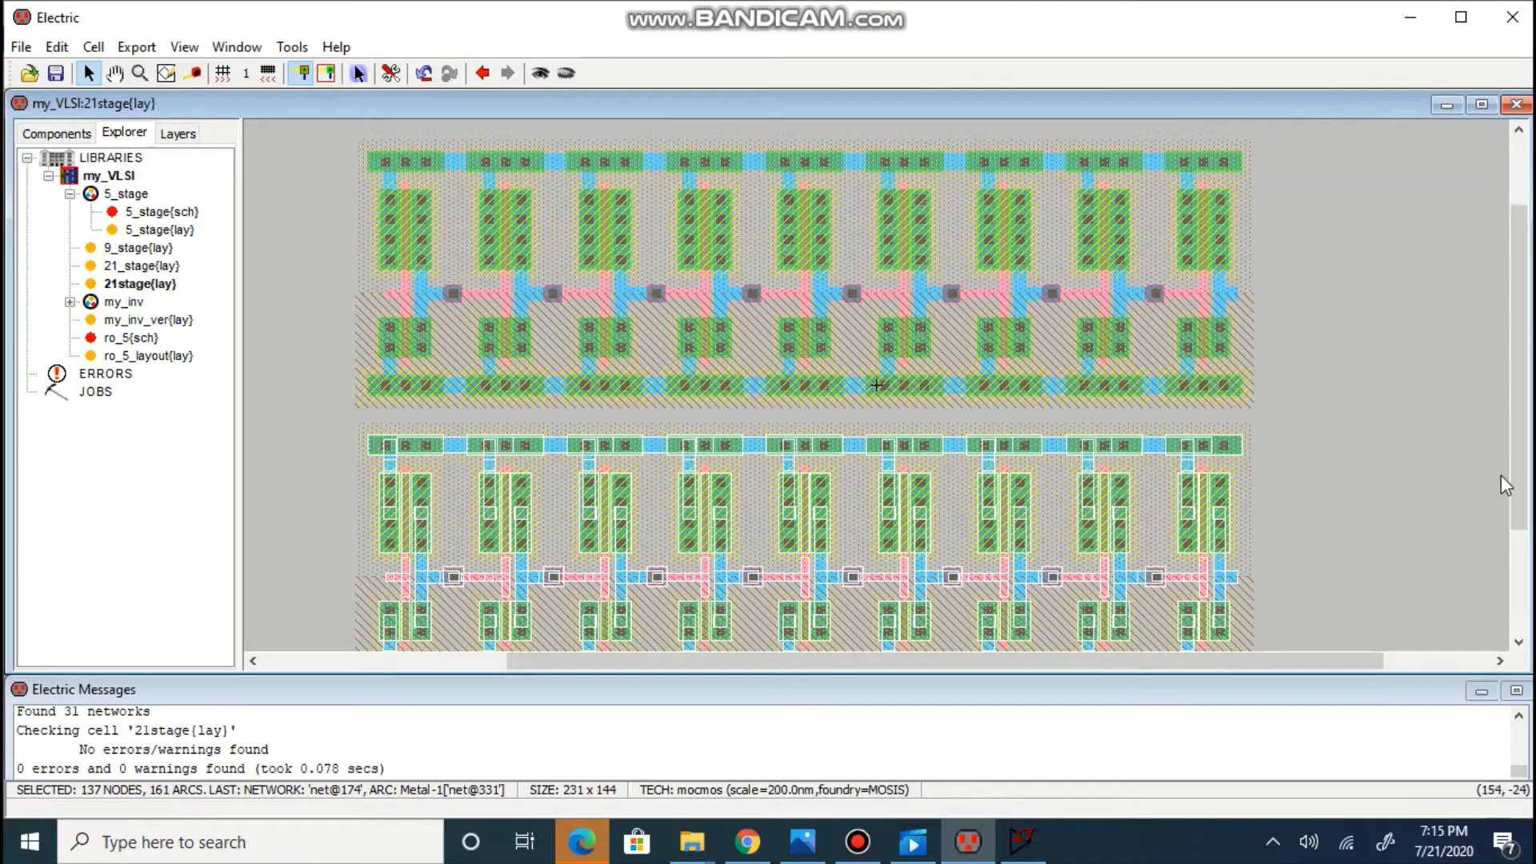
Mirror the lower row copy Up <-> Down and nudge it up one grid step
{"action": "left_click_drag", "start_coordinate": [1524, 491], "coordinate": [1523, 549]}
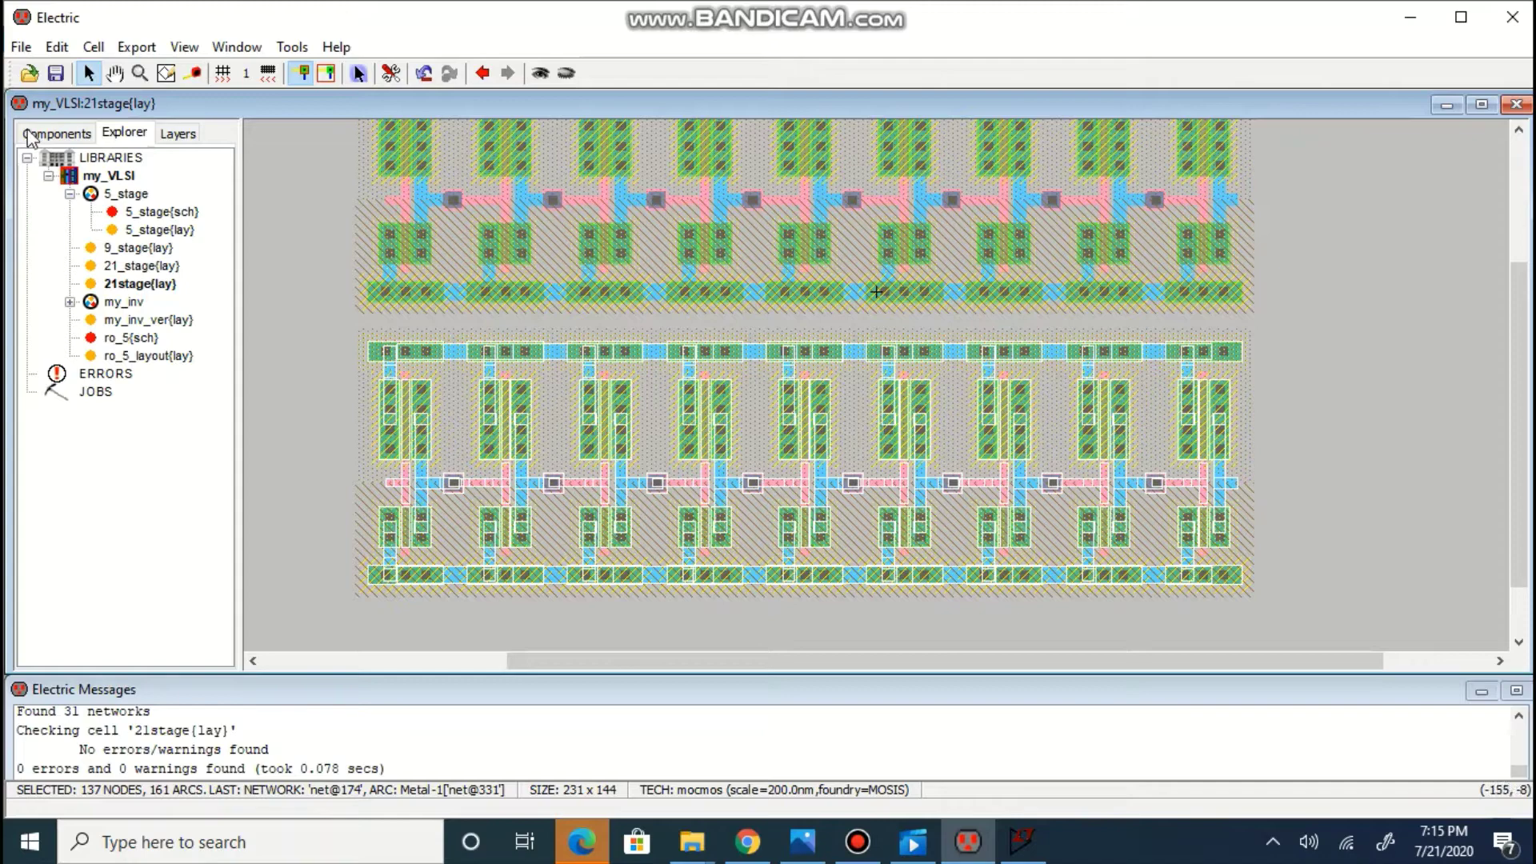
{"action": "left_click", "coordinate": [56, 48]}
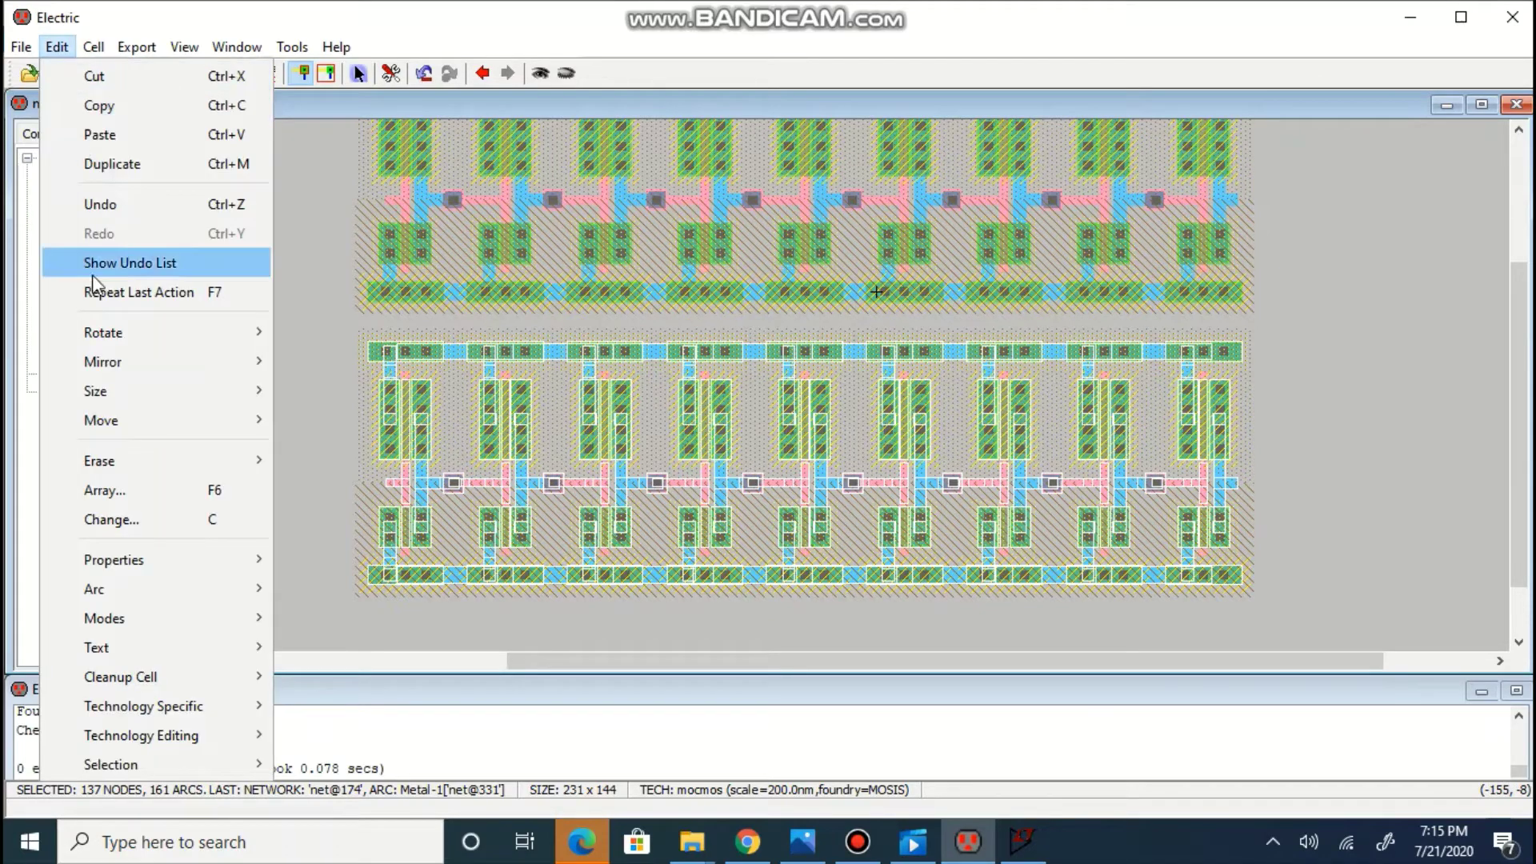
{"action": "mouse_move", "coordinate": [110, 360]}
{"action": "left_click", "coordinate": [312, 364]}
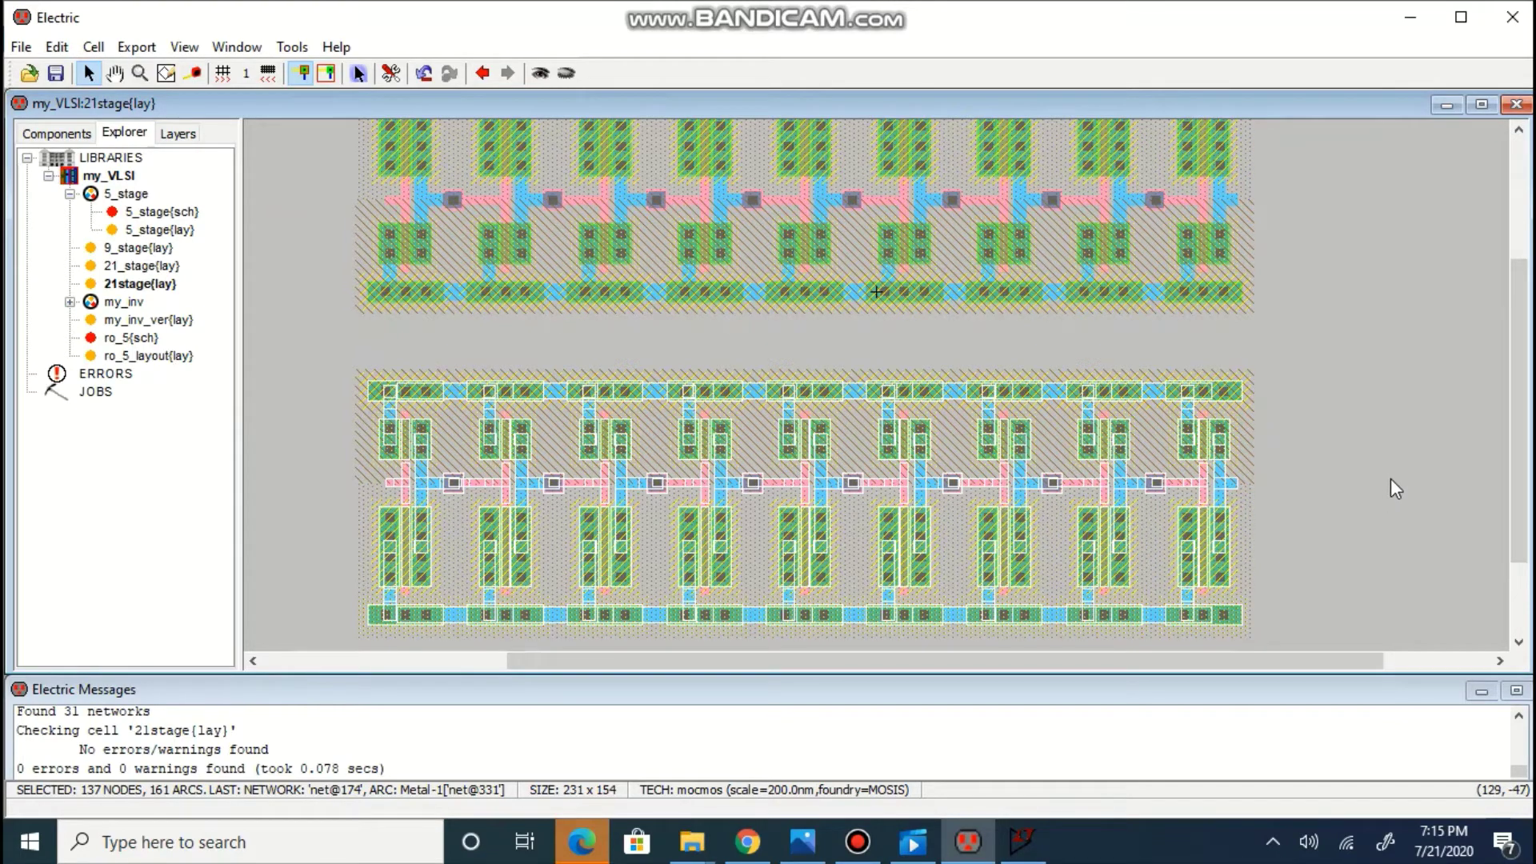
{"action": "key", "text": "Up"}
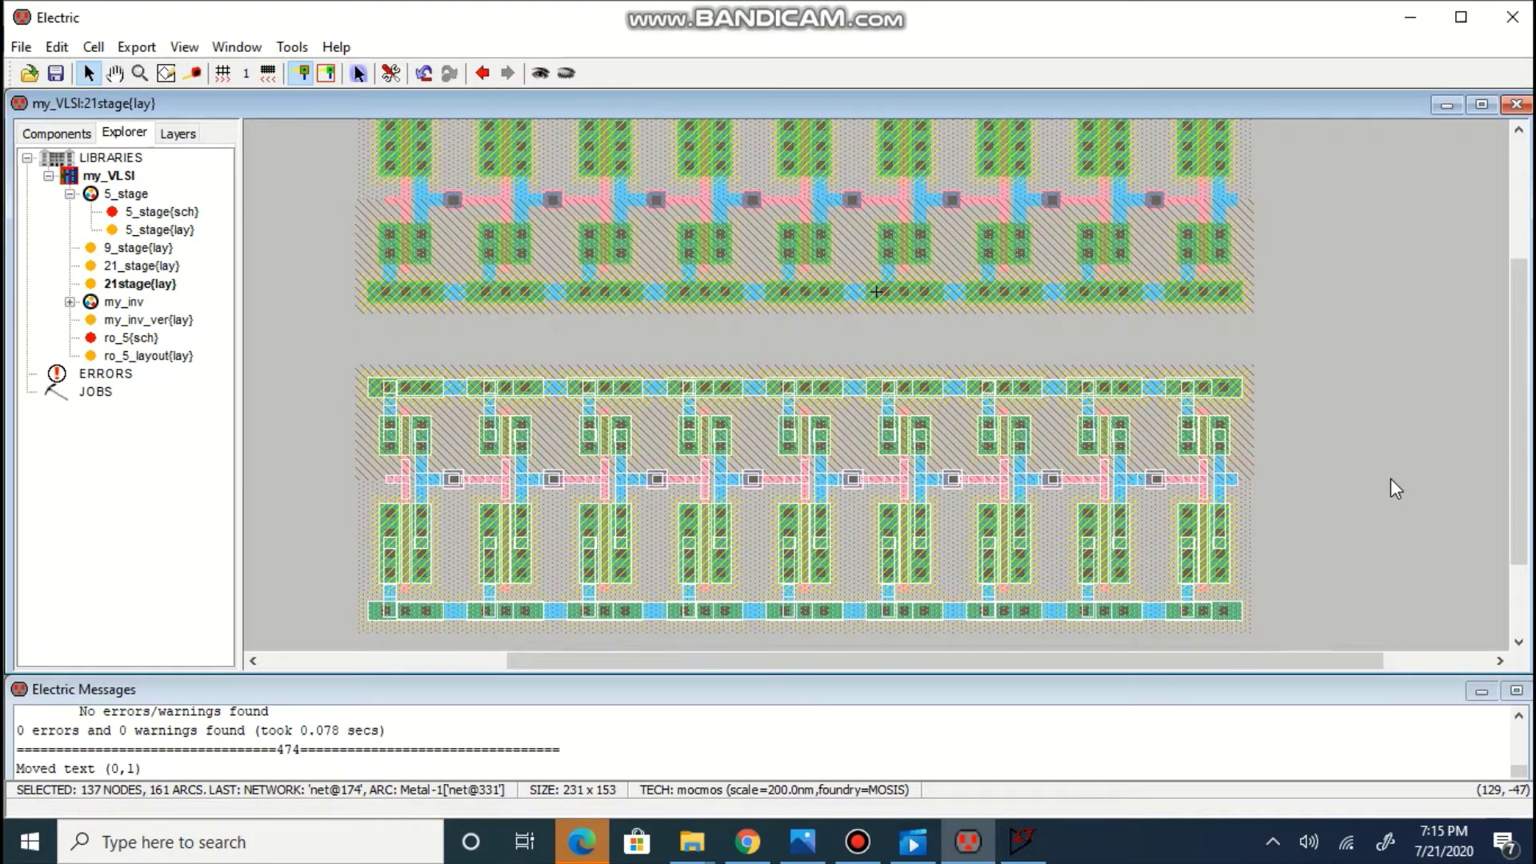
Delete the lower row's redundant top rail and its contacts
{"action": "left_click", "coordinate": [1342, 520]}
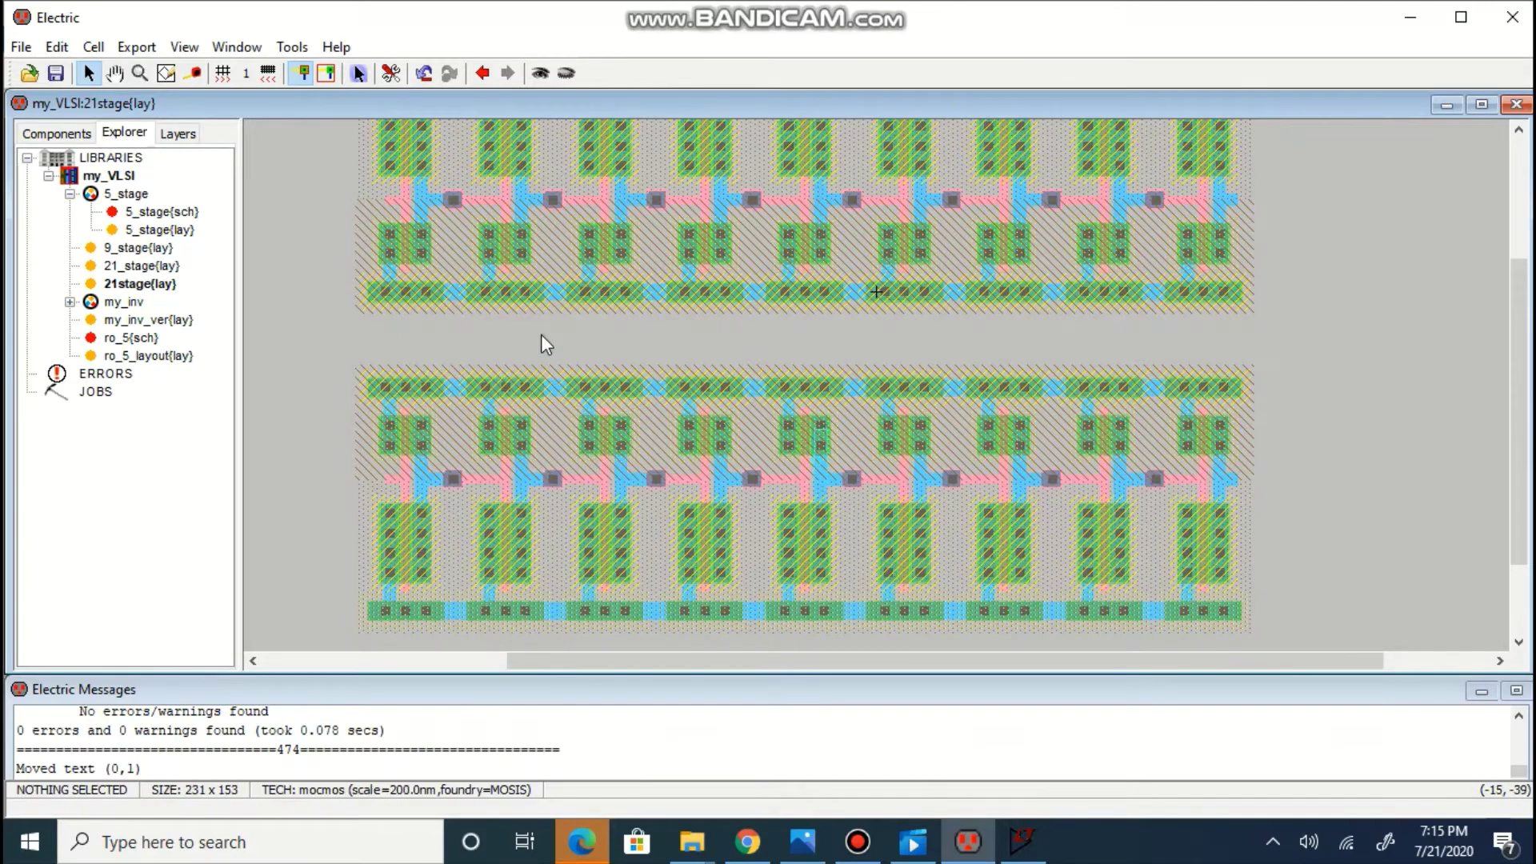
{"action": "left_click_drag", "start_coordinate": [360, 372], "coordinate": [1259, 405]}
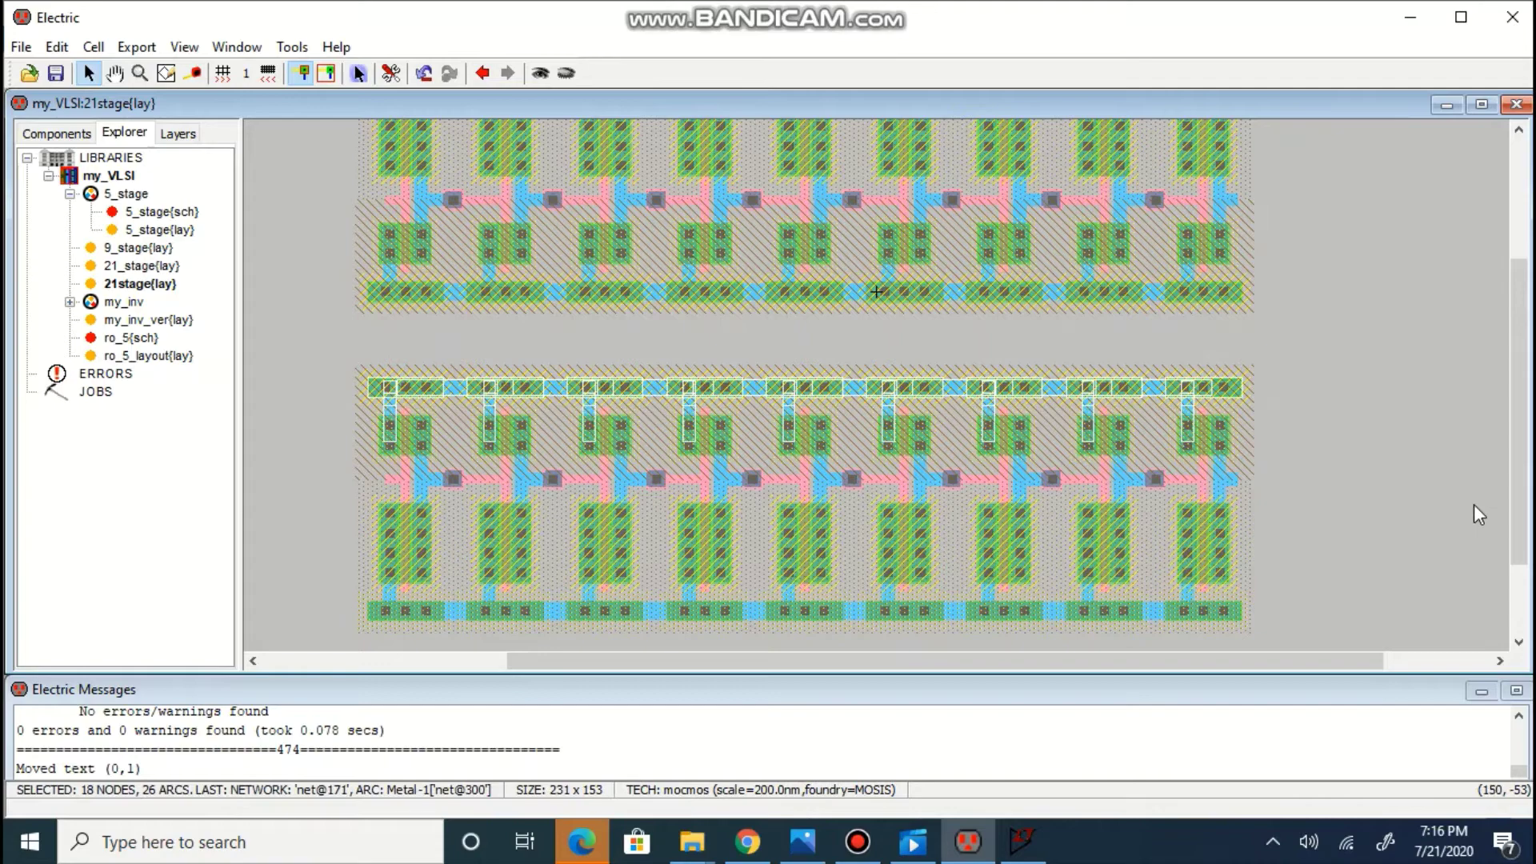
{"action": "key", "text": "Delete"}
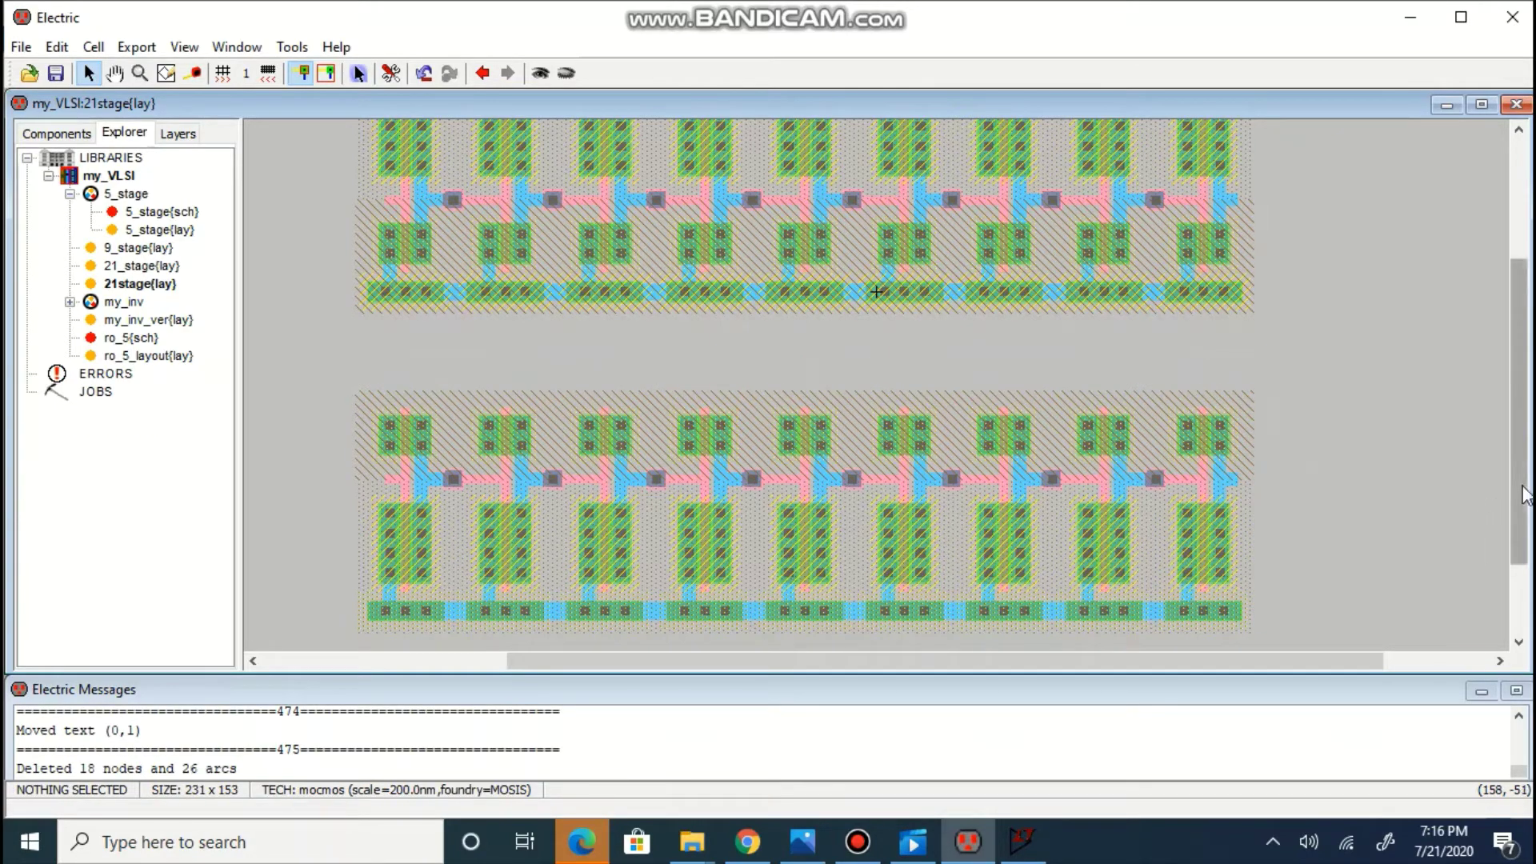
Move the lower row up four steps onto the shared rail and run a DRC check
{"action": "scroll", "coordinate": [1522, 509], "scroll_direction": "down", "scroll_amount": 1}
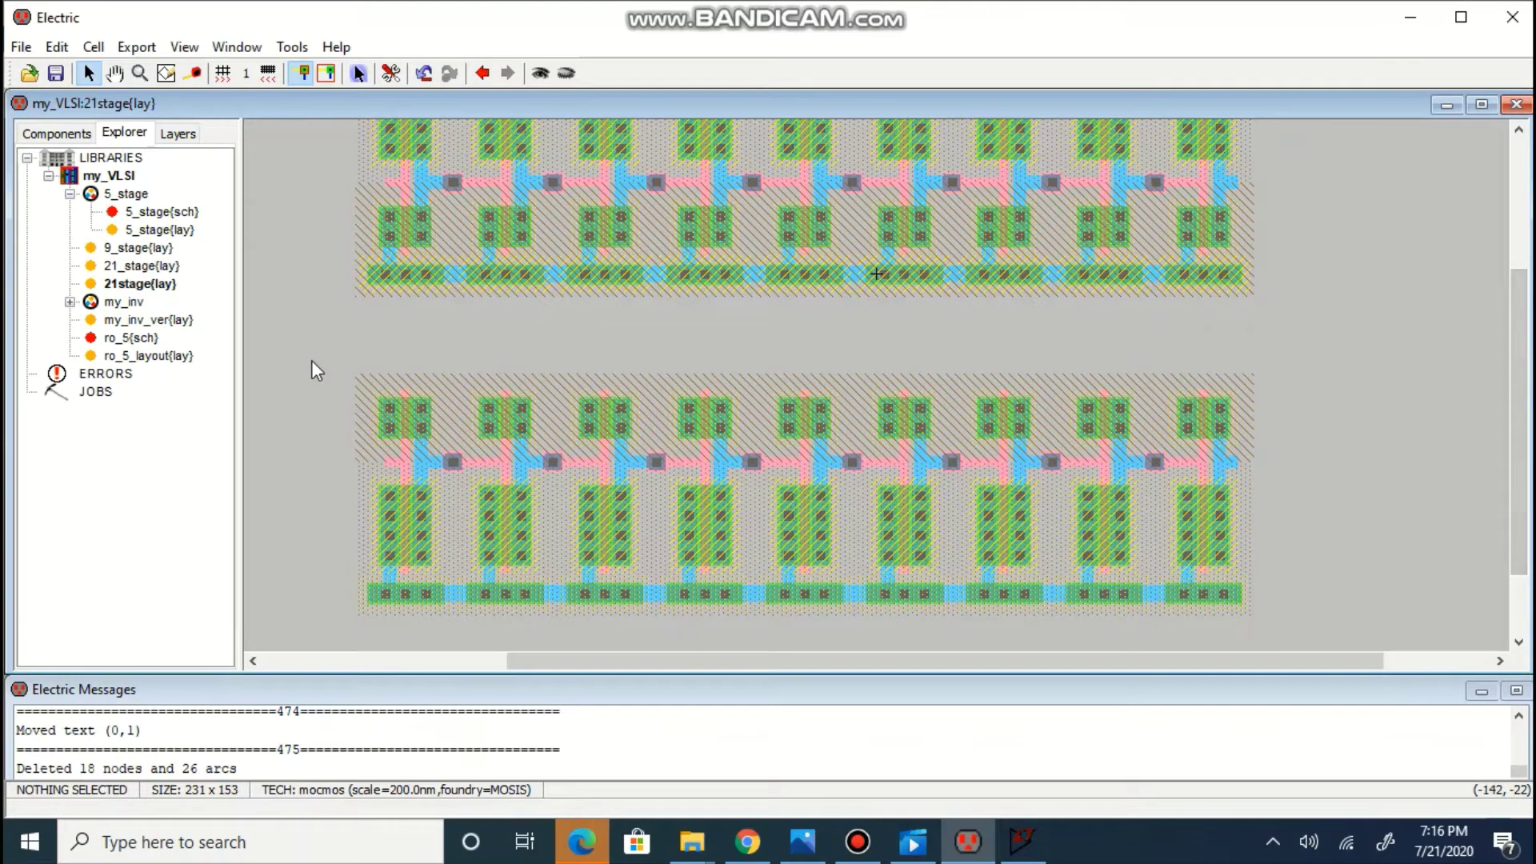
{"action": "left_click_drag", "start_coordinate": [311, 360], "coordinate": [1288, 625]}
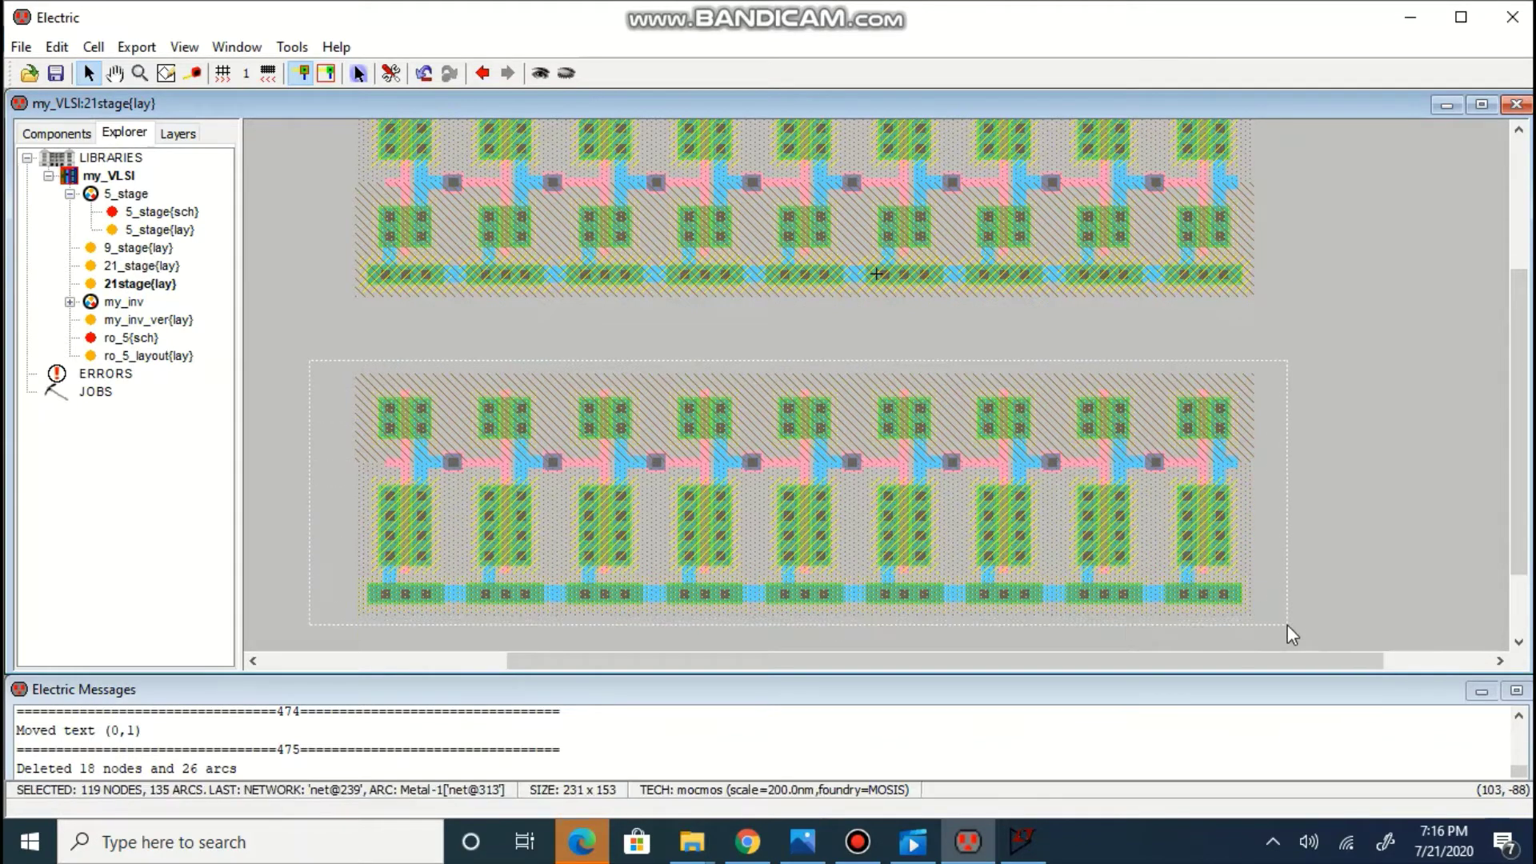
{"action": "key", "text": "Up"}
{"action": "key", "text": "Up"}
{"action": "key", "text": "Up"}
{"action": "key", "text": "Up"}
{"action": "key", "text": "Up"}
{"action": "key", "text": "Up"}
{"action": "key", "text": "Up"}
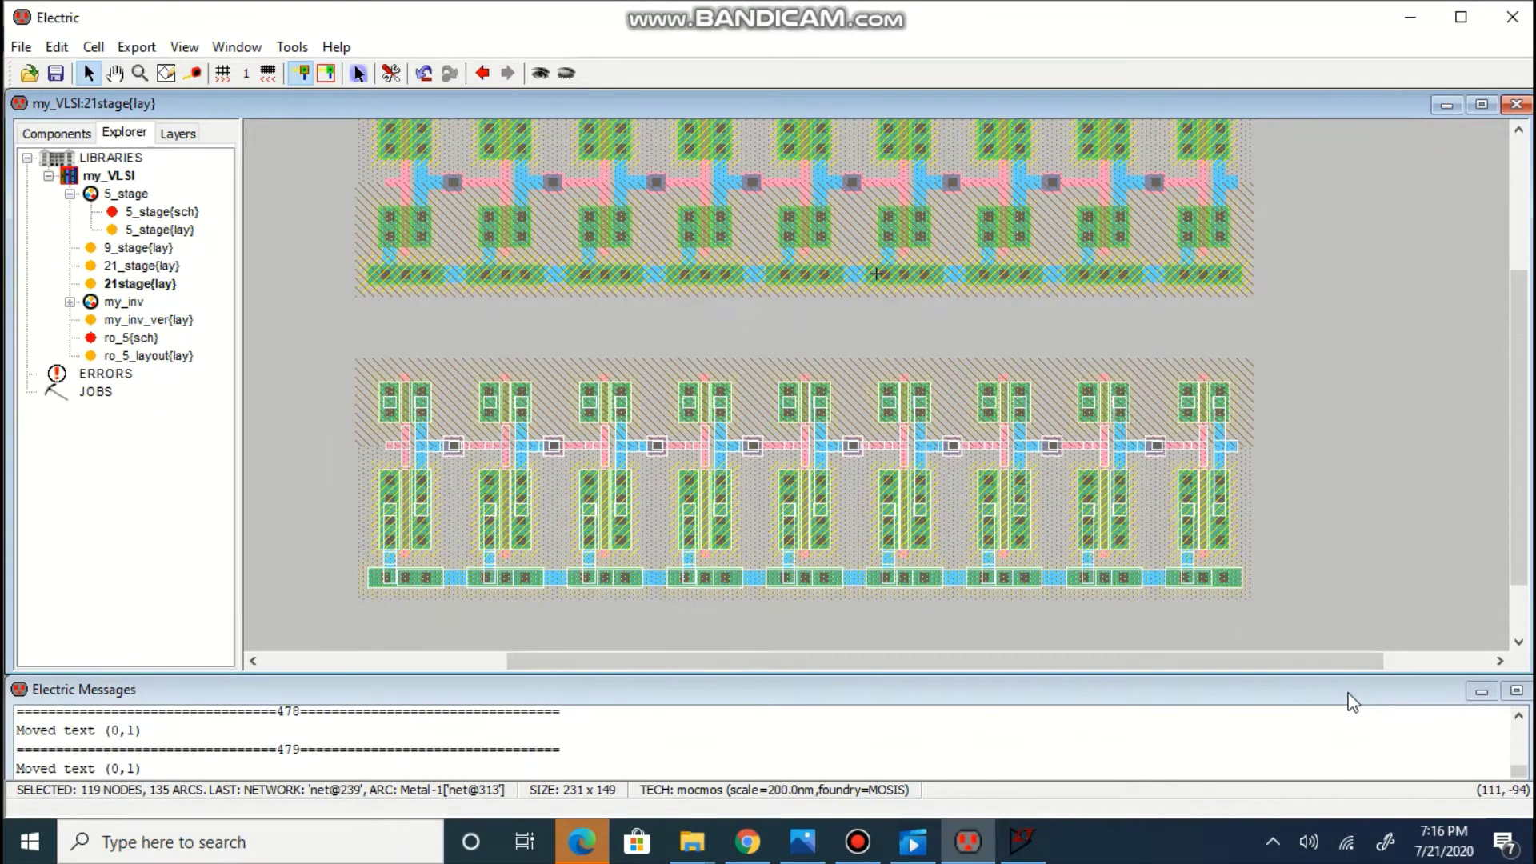
{"action": "key", "text": "Up"}
{"action": "key", "text": "Up"}
{"action": "key", "text": "Up"}
{"action": "key", "text": "Up"}
{"action": "key", "text": "Up"}
{"action": "key", "text": "Up"}
{"action": "key", "text": "Up"}
{"action": "key", "text": "Up"}
{"action": "key", "text": "Up"}
{"action": "key", "text": "Up"}
{"action": "key", "text": "Up"}
{"action": "key", "text": "Up"}
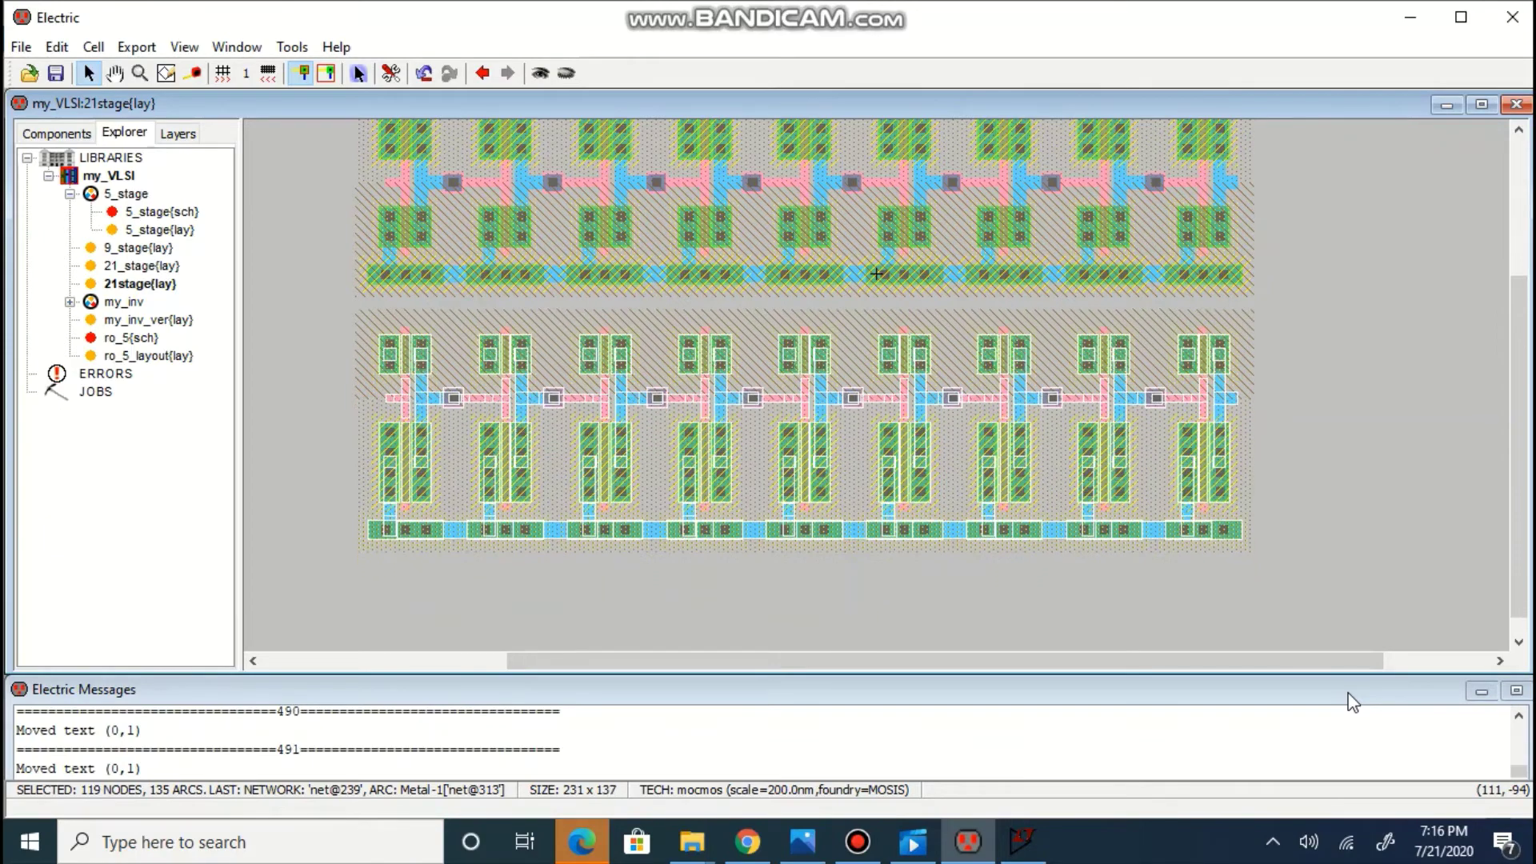
{"action": "key", "text": "Up"}
{"action": "key", "text": "Up"}
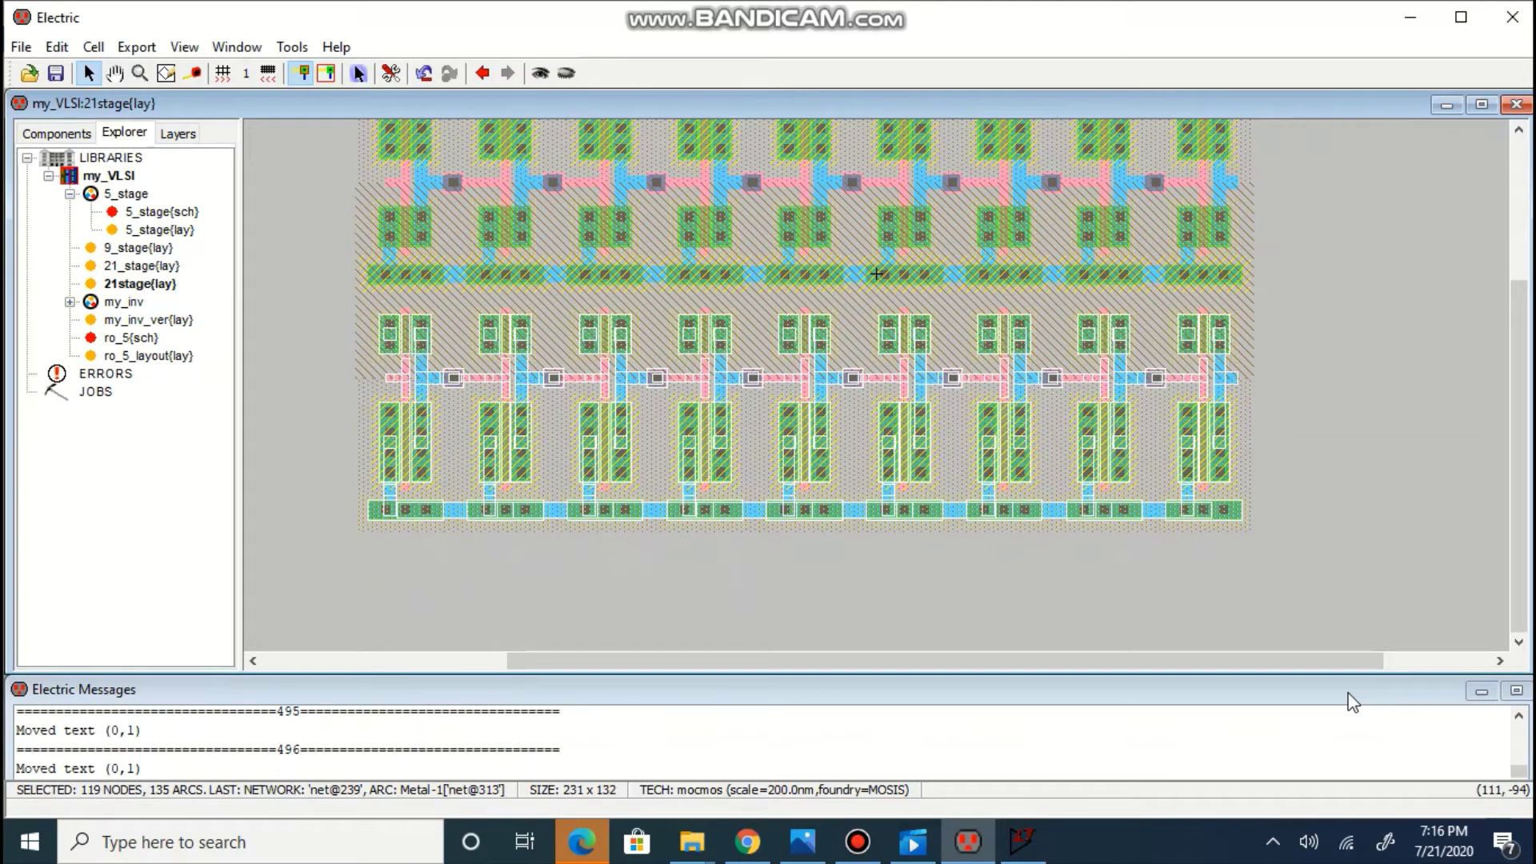
{"action": "key", "text": "Up"}
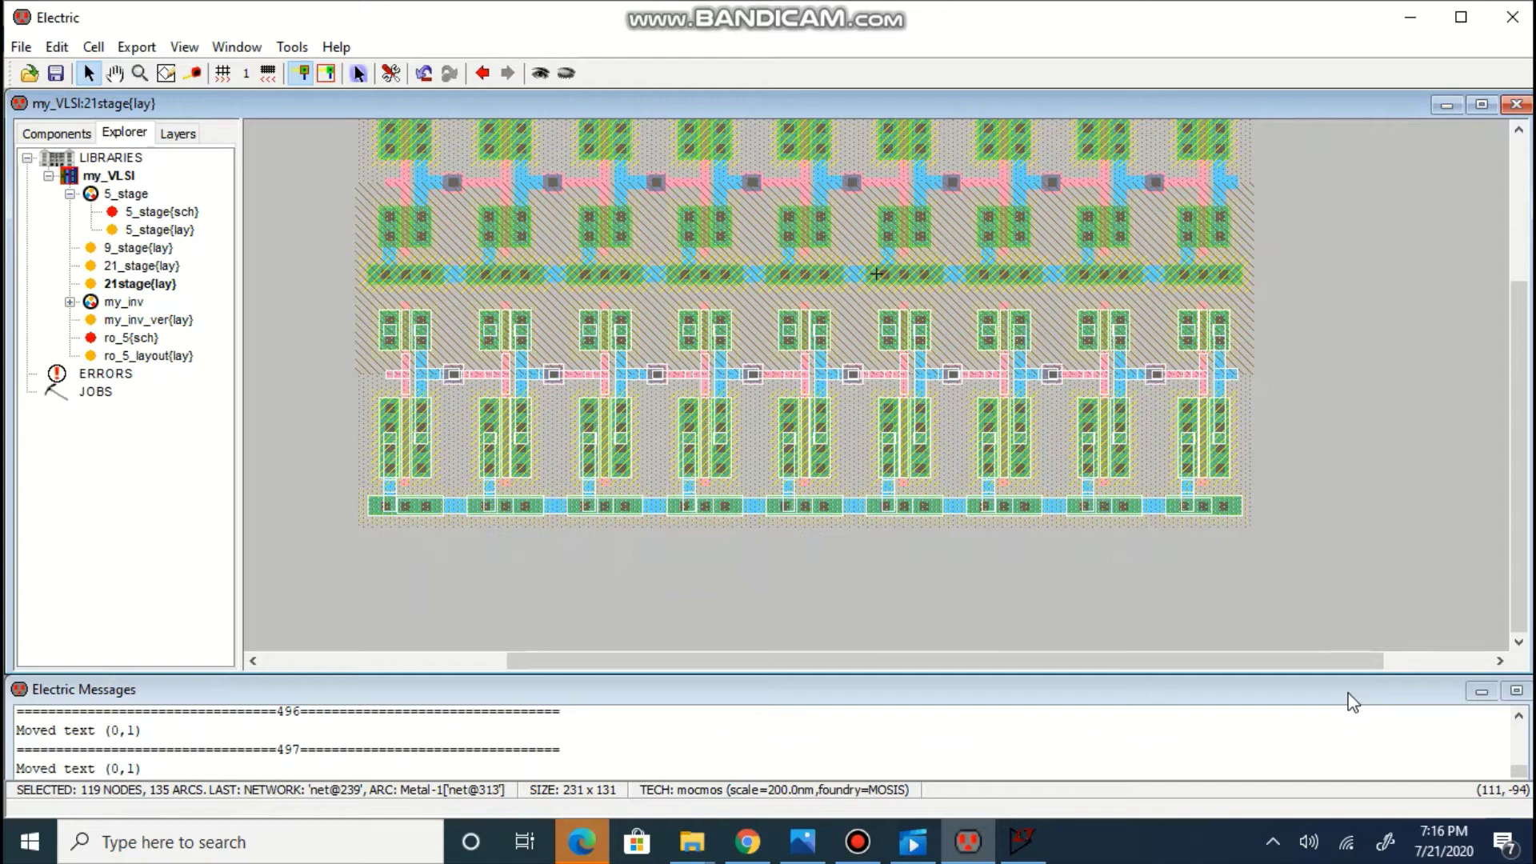
{"action": "key", "text": "F5"}
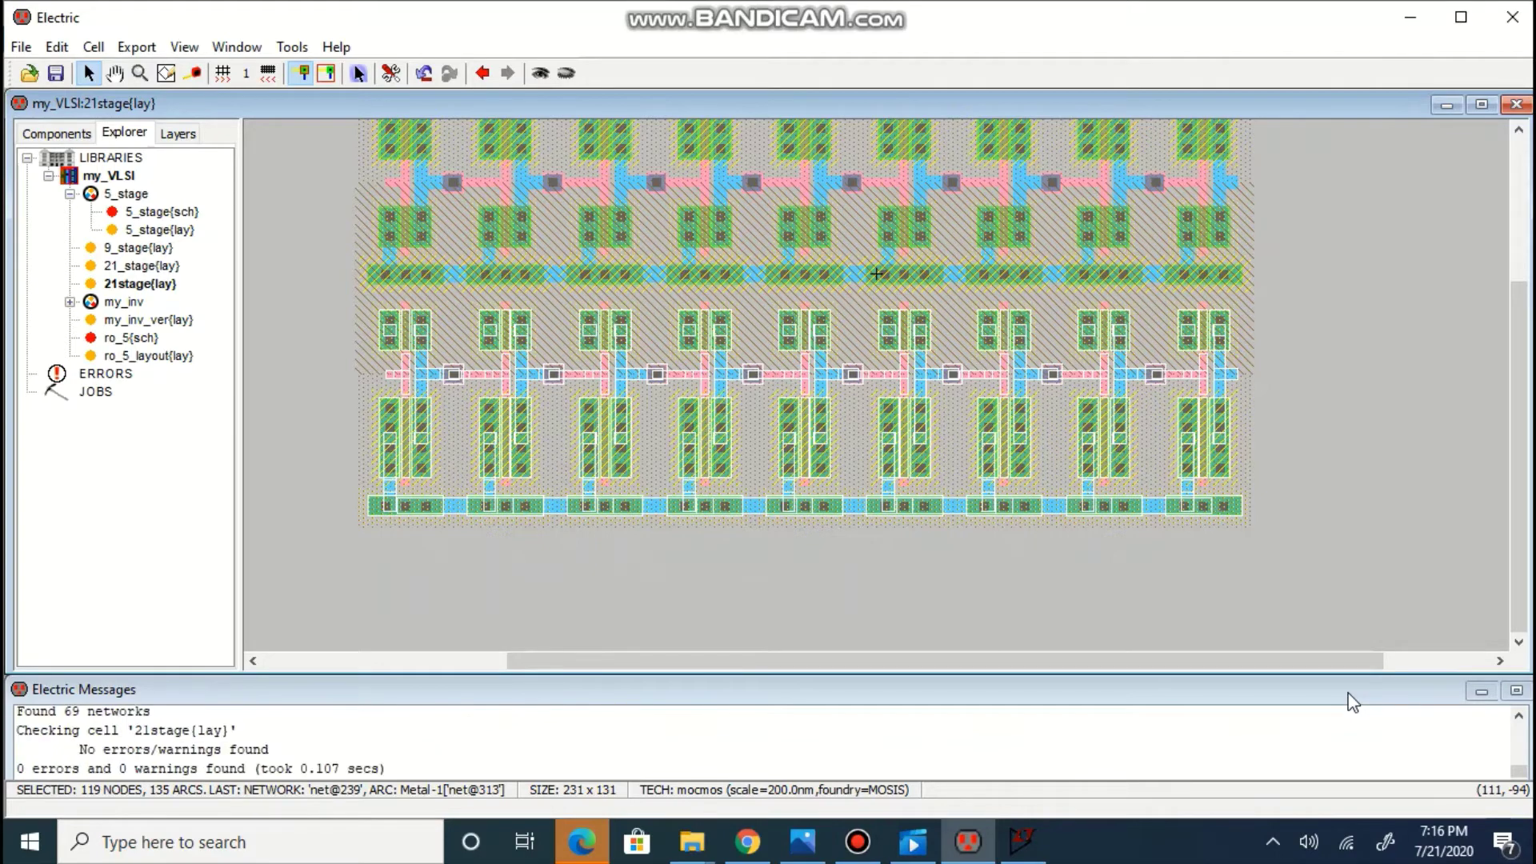
Wire the lower contacts of stages one through five to their well contacts with Metal-1
{"action": "left_click", "coordinate": [1161, 617]}
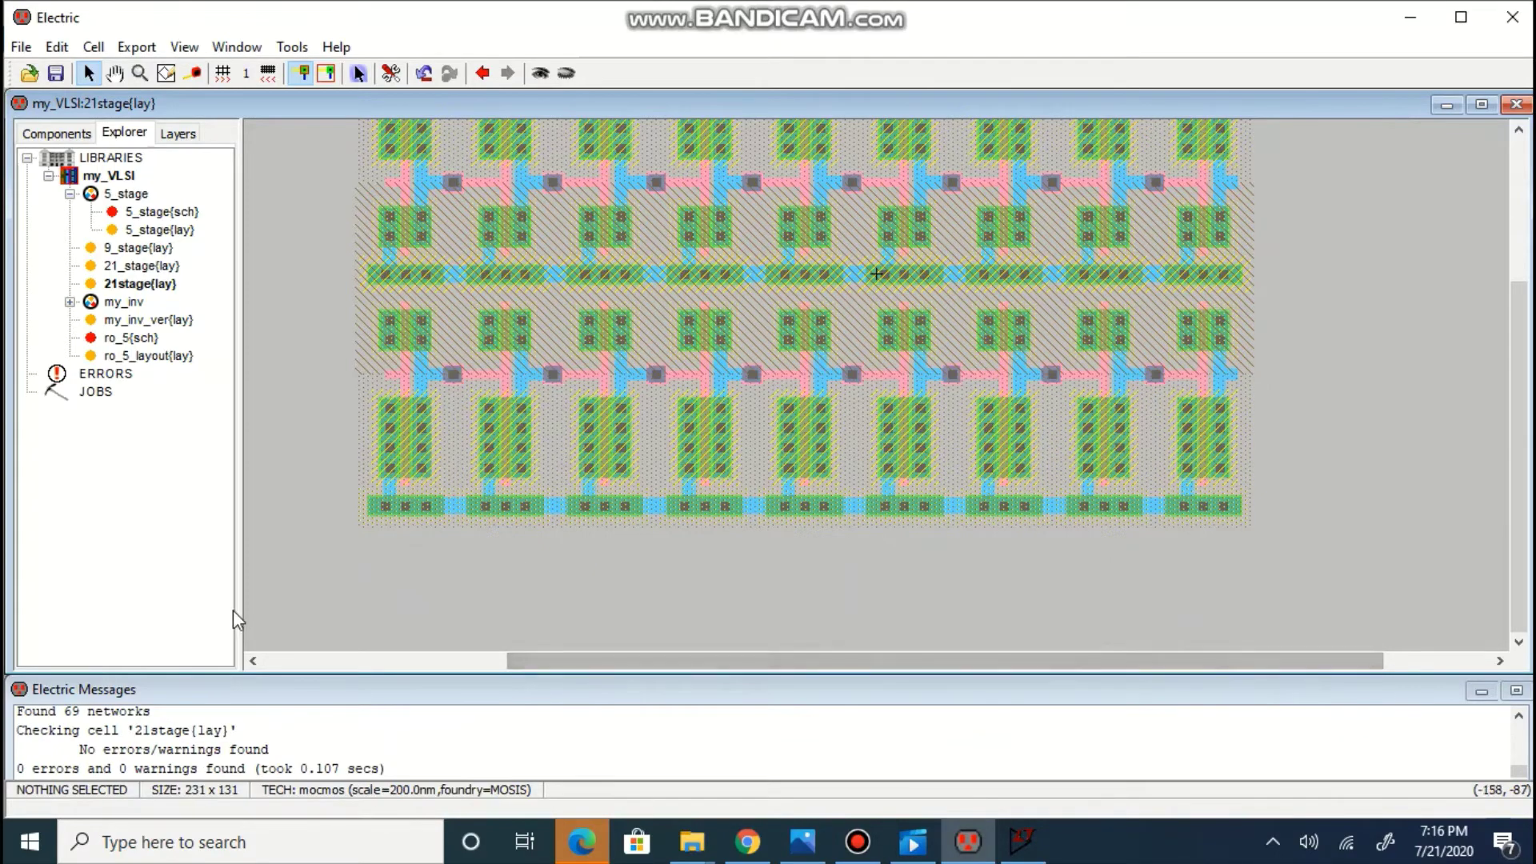
{"action": "left_click", "coordinate": [387, 329]}
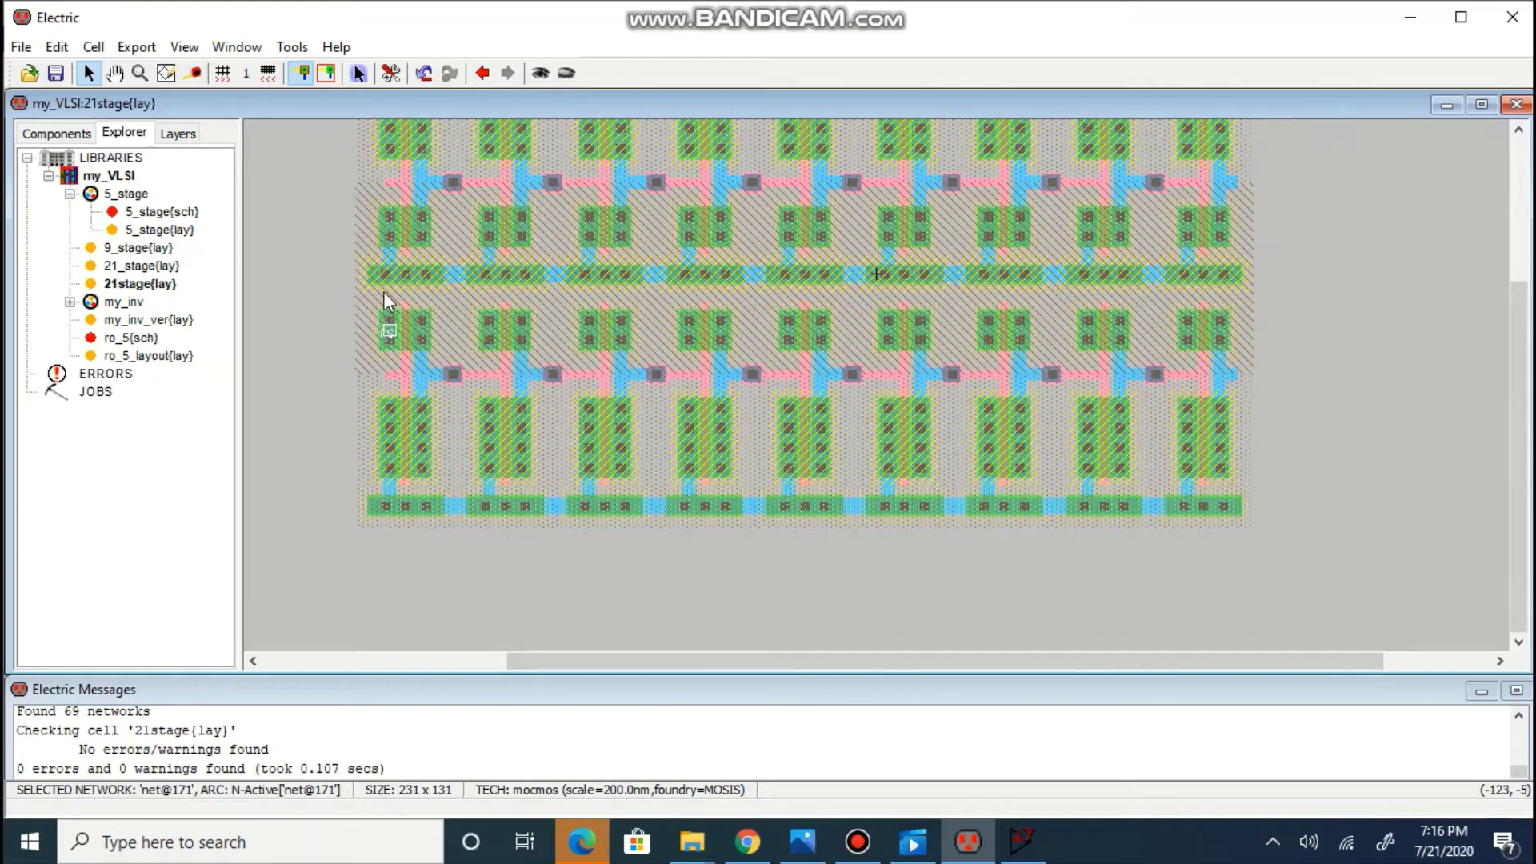
{"action": "left_click", "coordinate": [388, 291], "text": "shift"}
{"action": "right_click", "coordinate": [376, 300]}
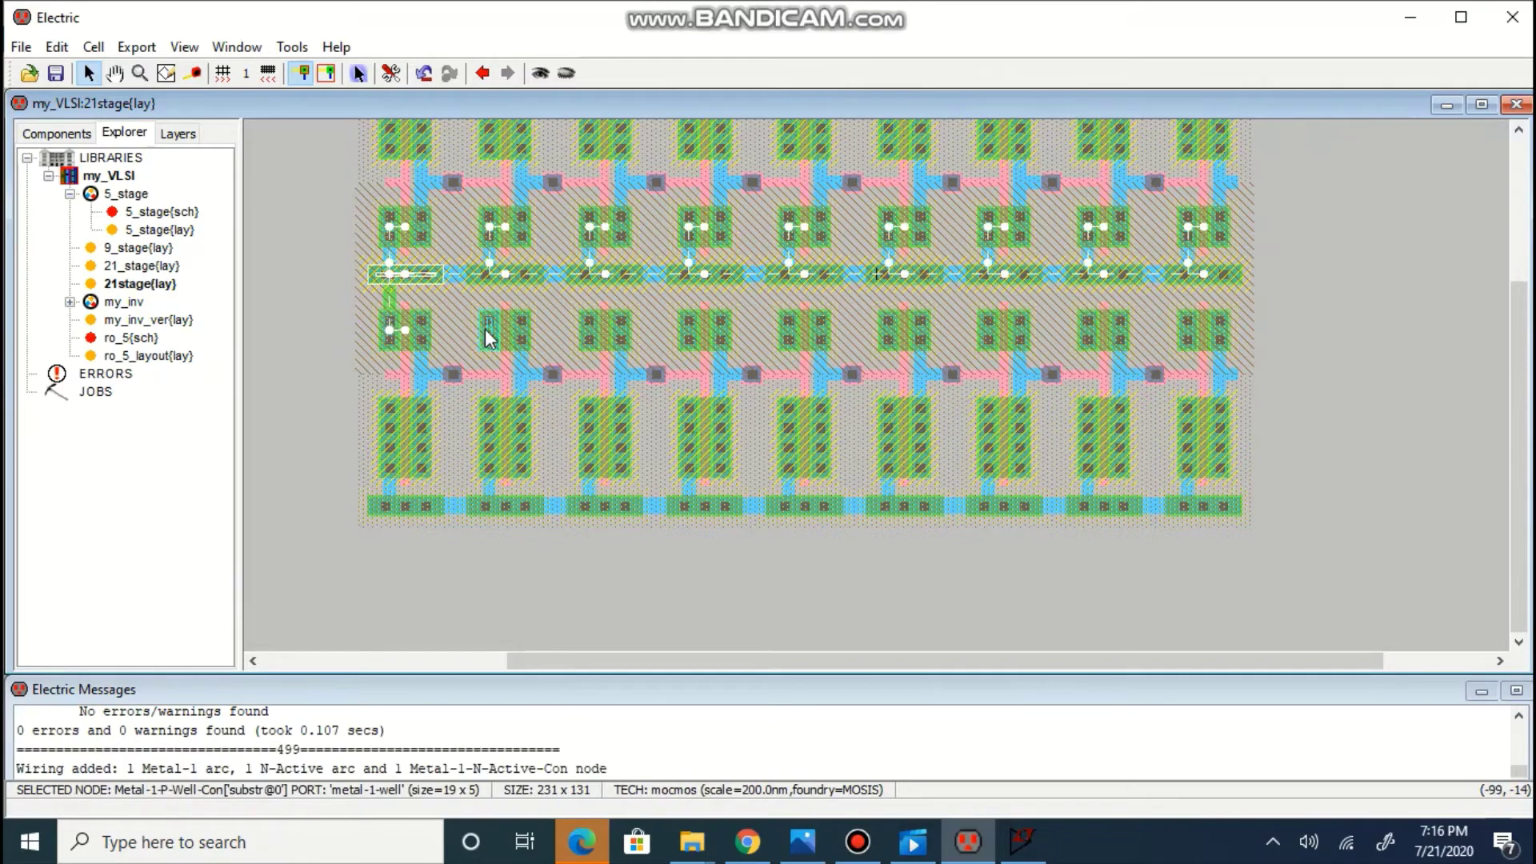
{"action": "left_click", "coordinate": [491, 288]}
{"action": "right_click", "coordinate": [494, 289]}
{"action": "left_click", "coordinate": [589, 329]}
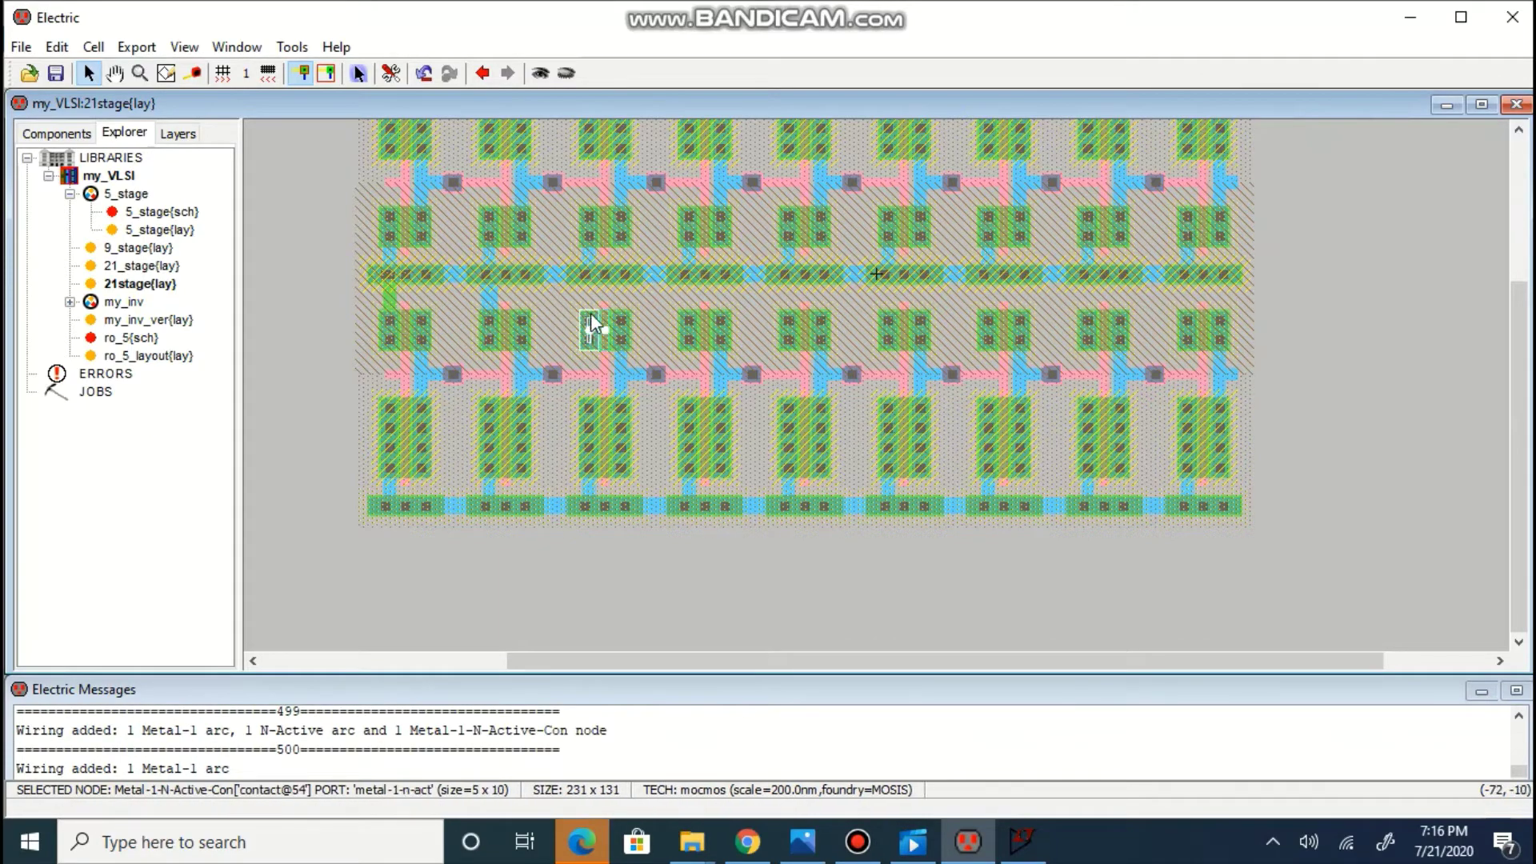
{"action": "right_click", "coordinate": [590, 284]}
{"action": "left_click", "coordinate": [690, 329]}
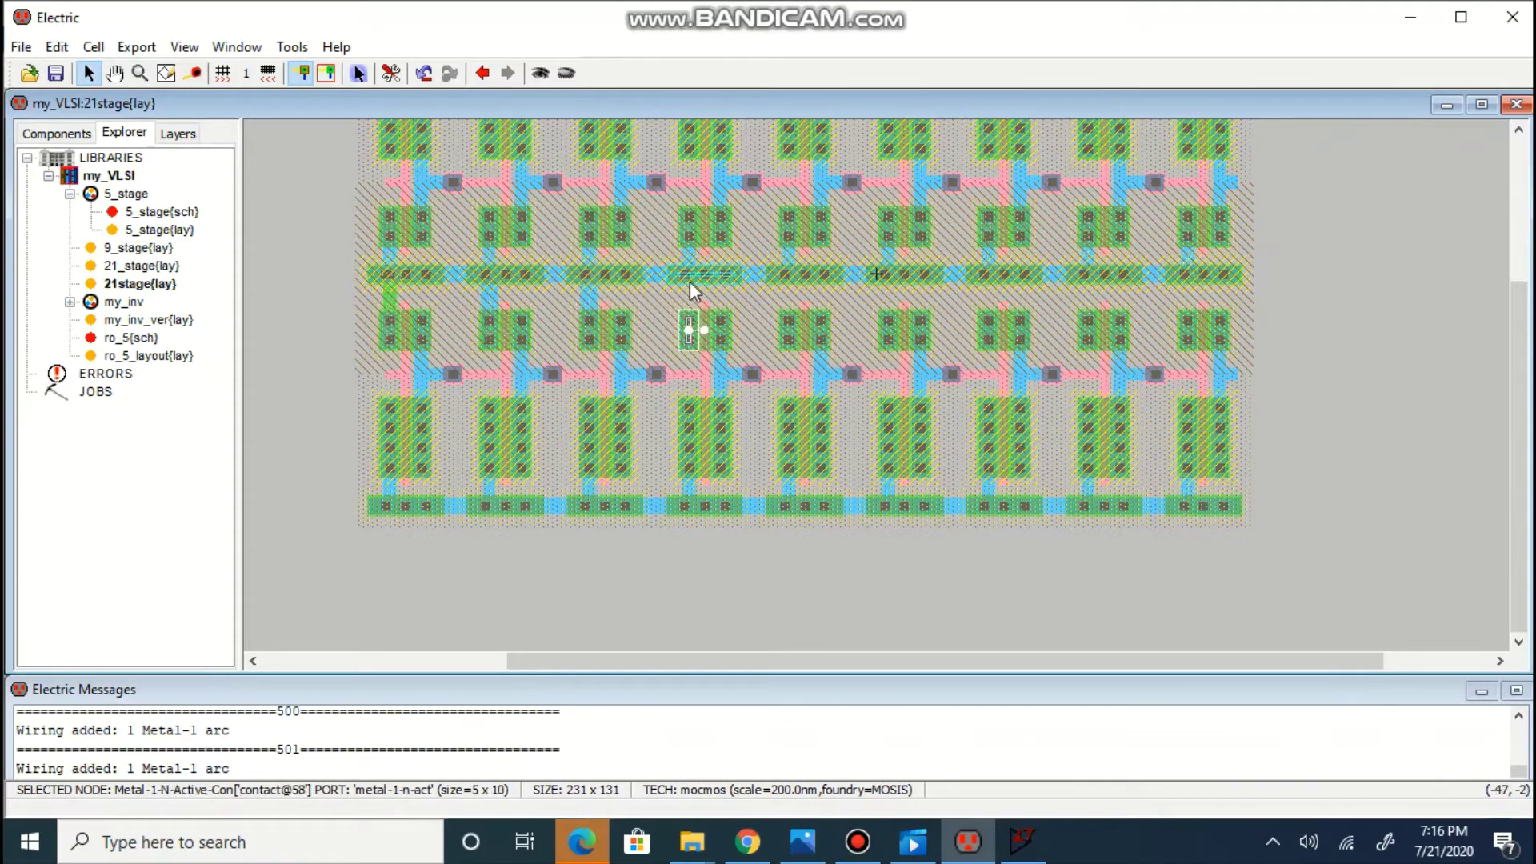
{"action": "right_click", "coordinate": [691, 288]}
{"action": "left_click", "coordinate": [788, 329]}
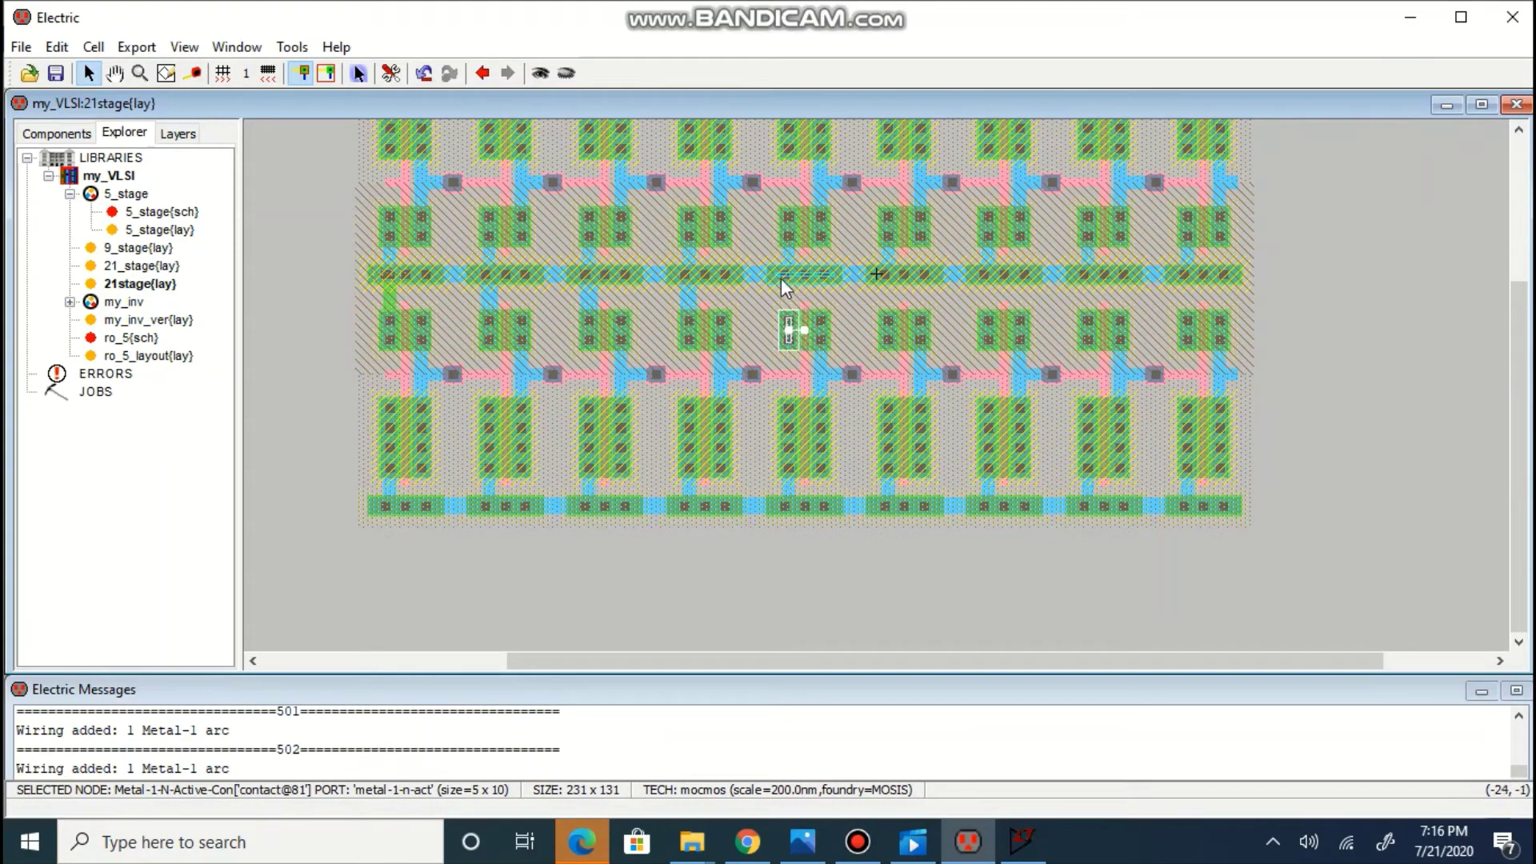
{"action": "right_click", "coordinate": [783, 280]}
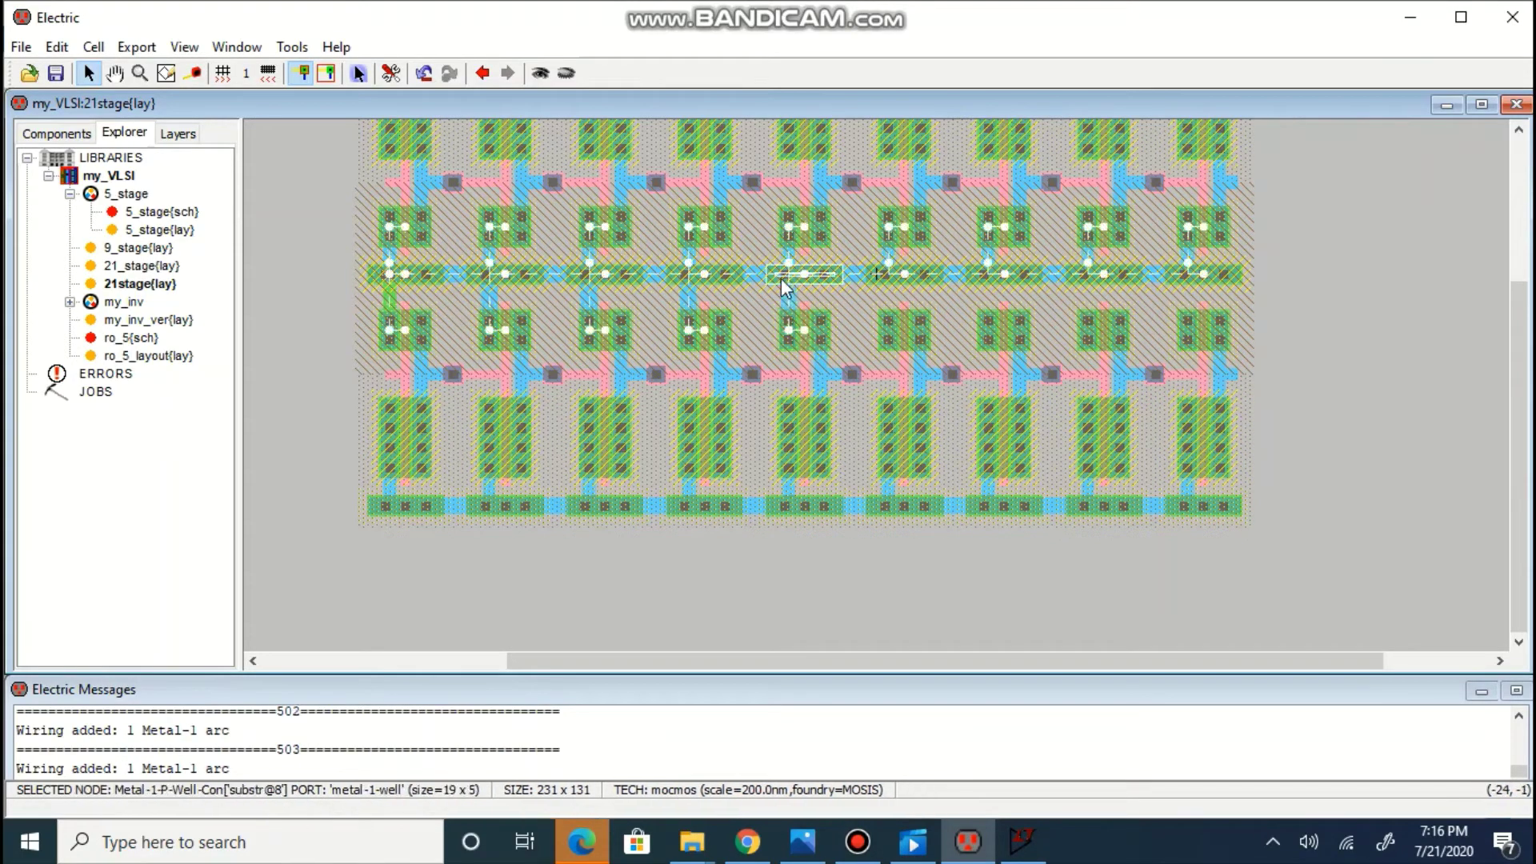
Wire stages six through nine's lower contacts to their well contacts with Metal-1
{"action": "left_click", "coordinate": [888, 328]}
{"action": "right_click", "coordinate": [894, 277]}
{"action": "left_click", "coordinate": [989, 328]}
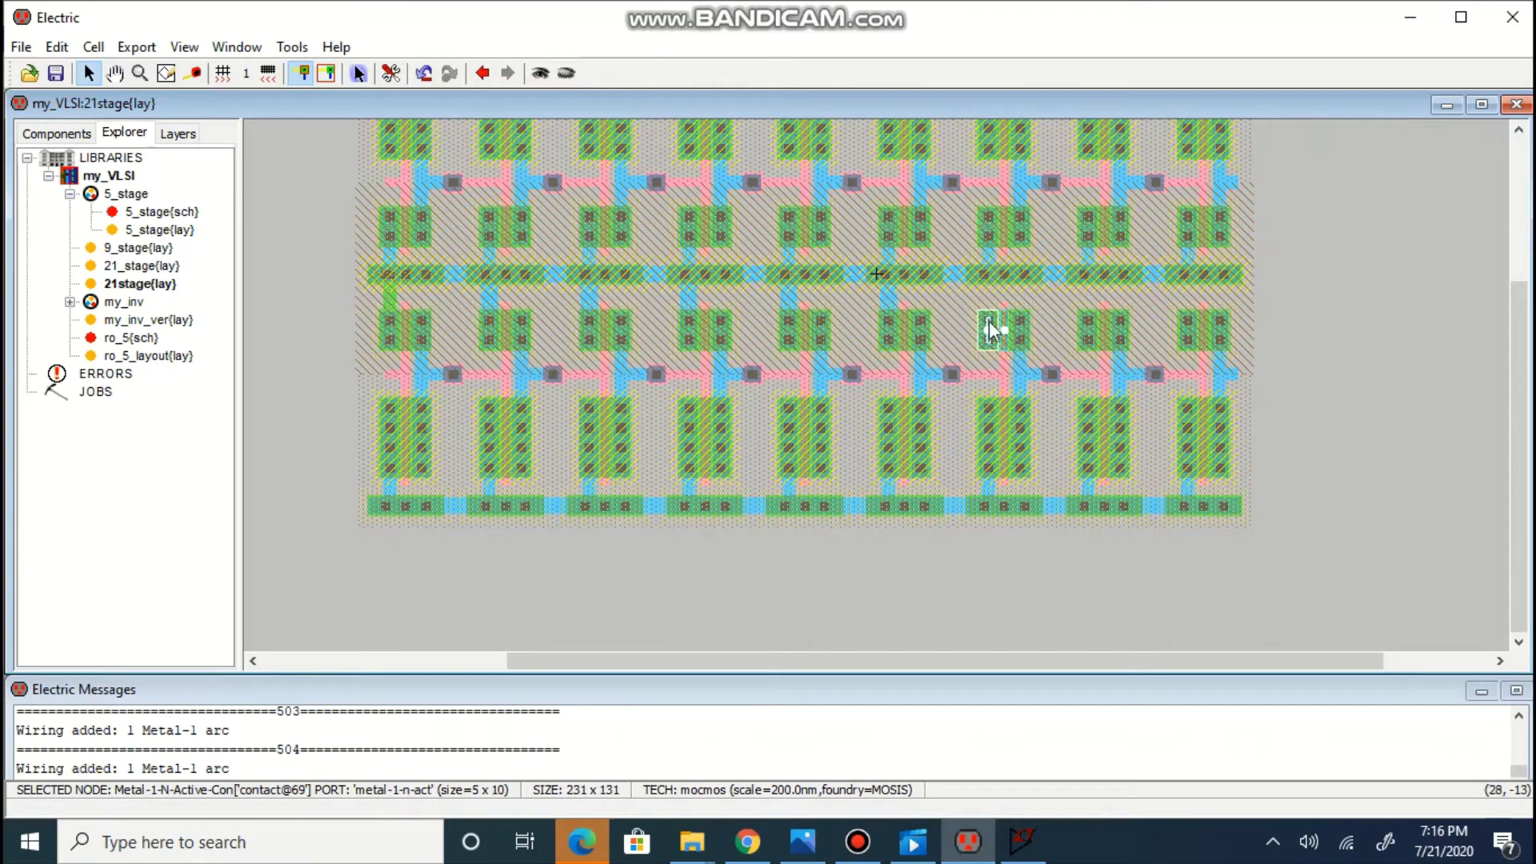
{"action": "right_click", "coordinate": [994, 275]}
{"action": "left_click", "coordinate": [1085, 328]}
{"action": "right_click", "coordinate": [1088, 280]}
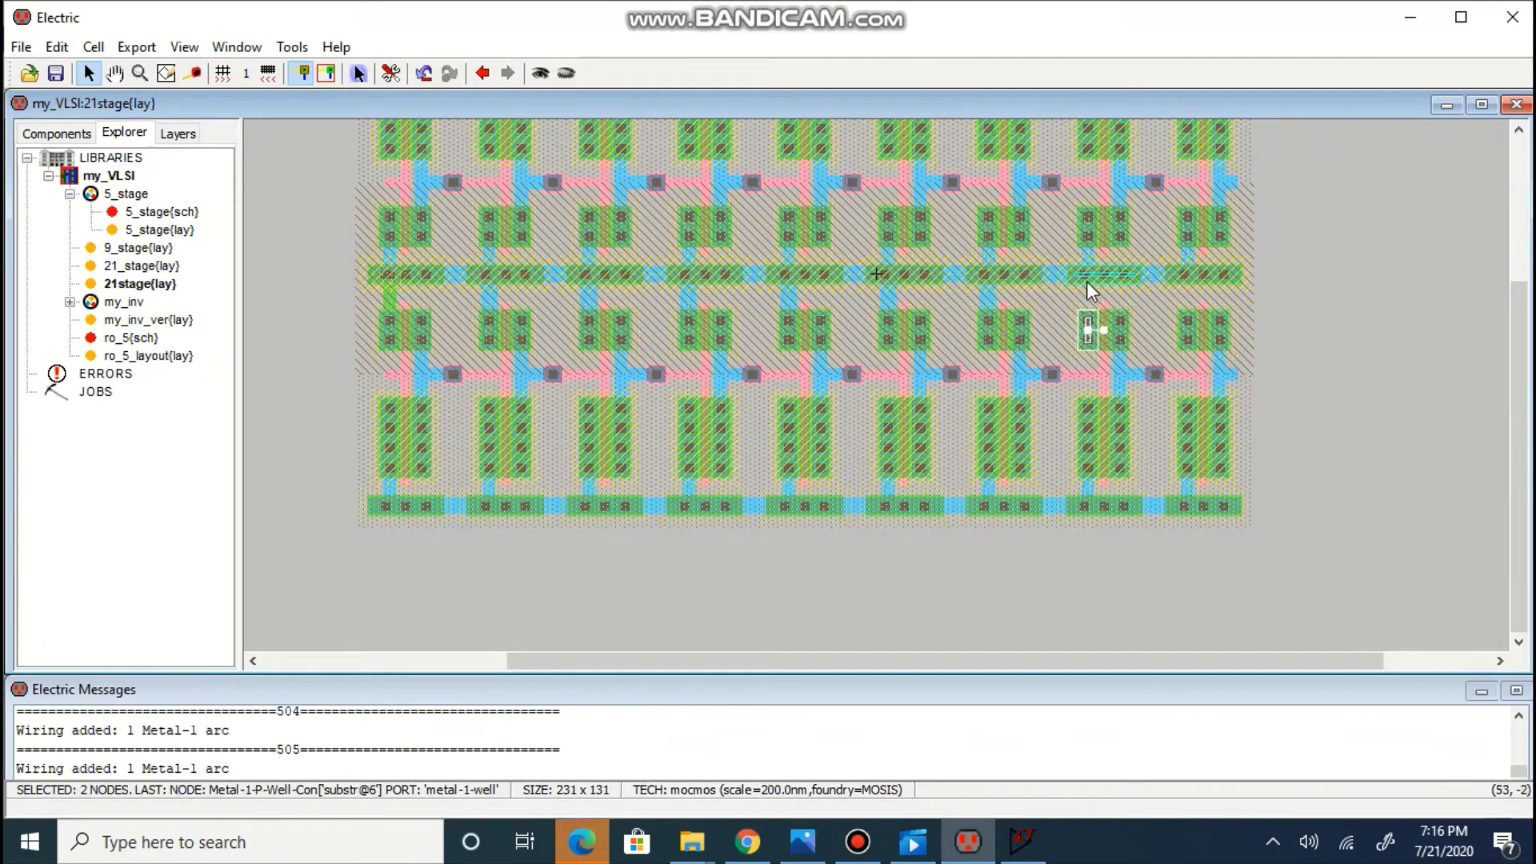
{"action": "left_click", "coordinate": [1188, 329]}
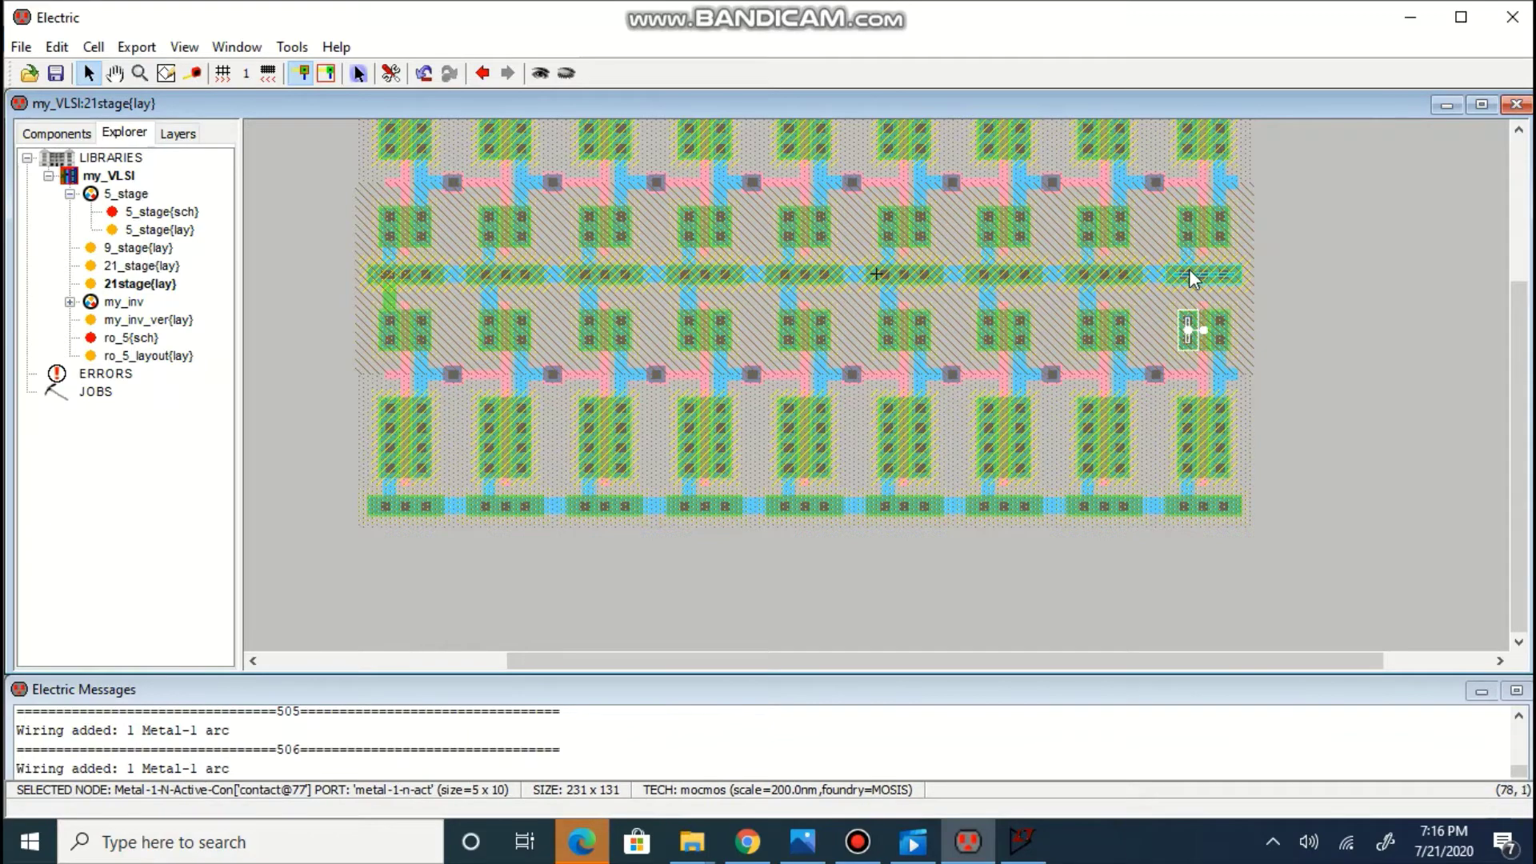
{"action": "right_click", "coordinate": [1189, 270]}
{"action": "left_click", "coordinate": [1451, 516]}
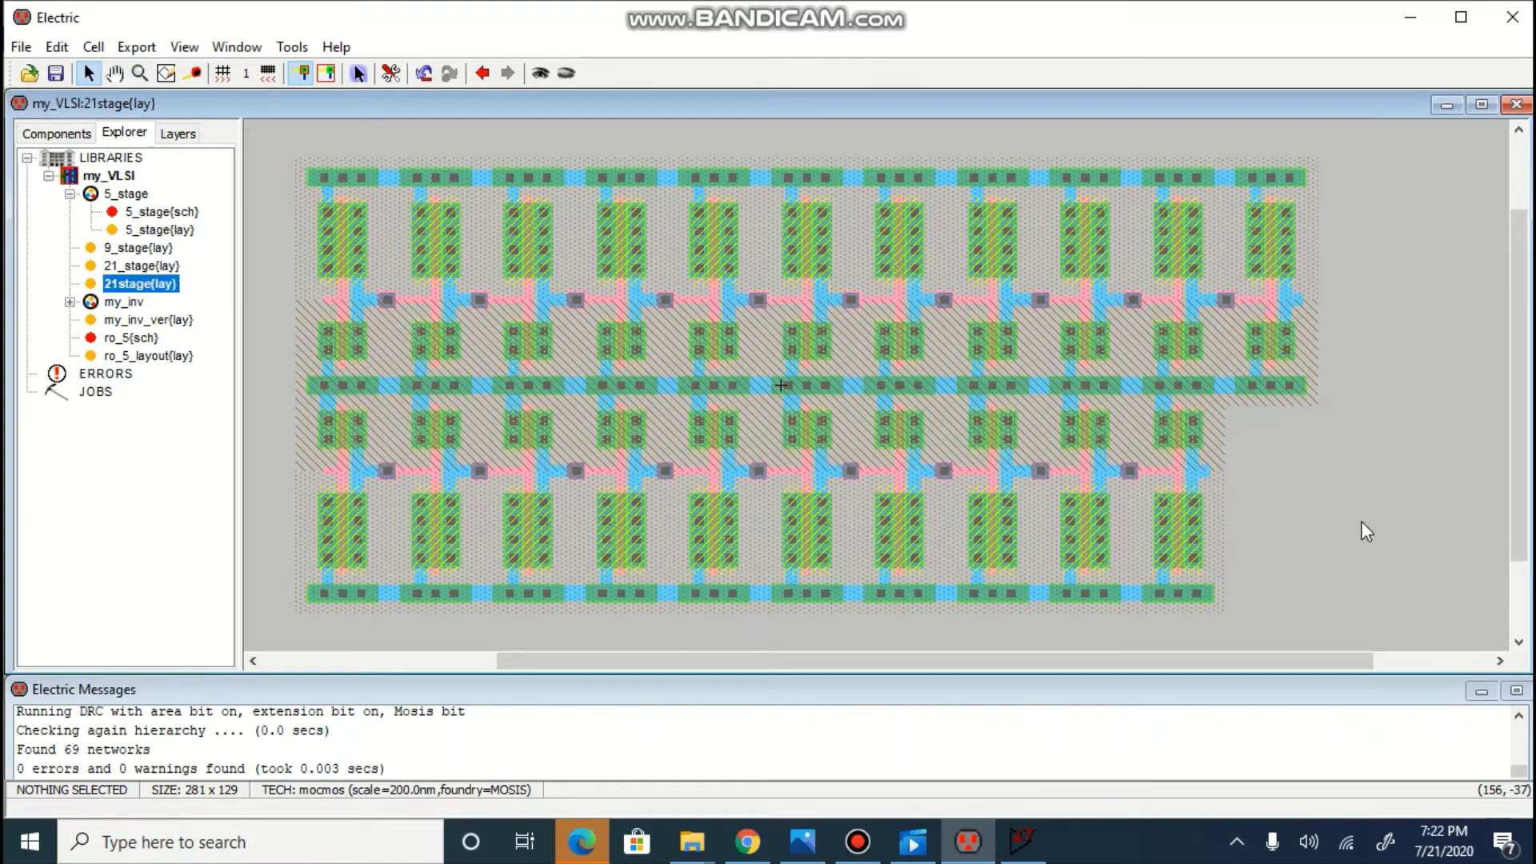
Open the 21_stage{lay} cell from the Explorer library and box-select part of its right end
{"action": "left_click", "coordinate": [171, 266]}
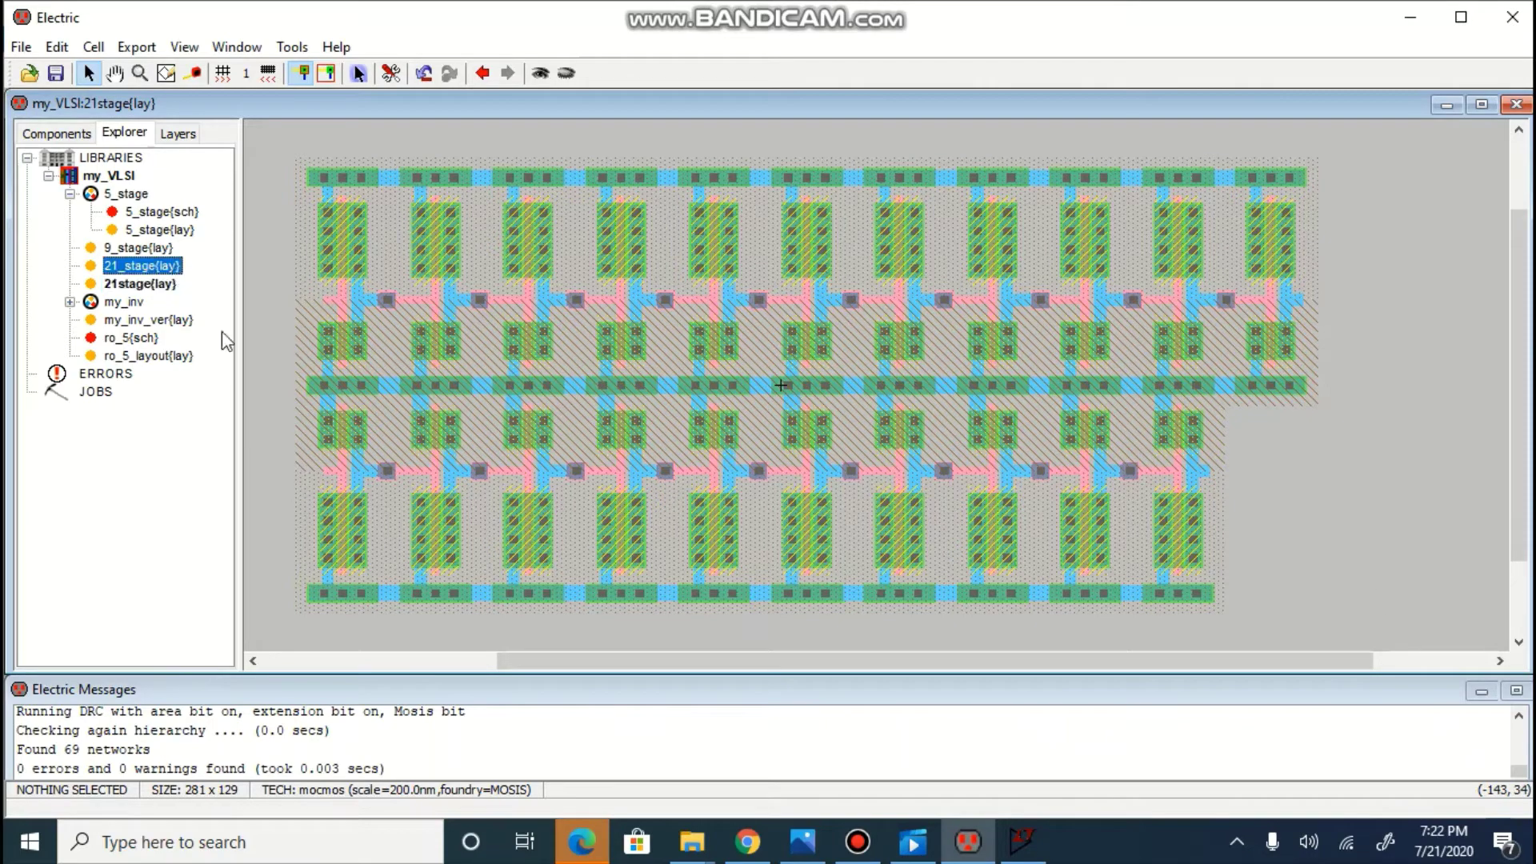
{"action": "double_click", "coordinate": [171, 268]}
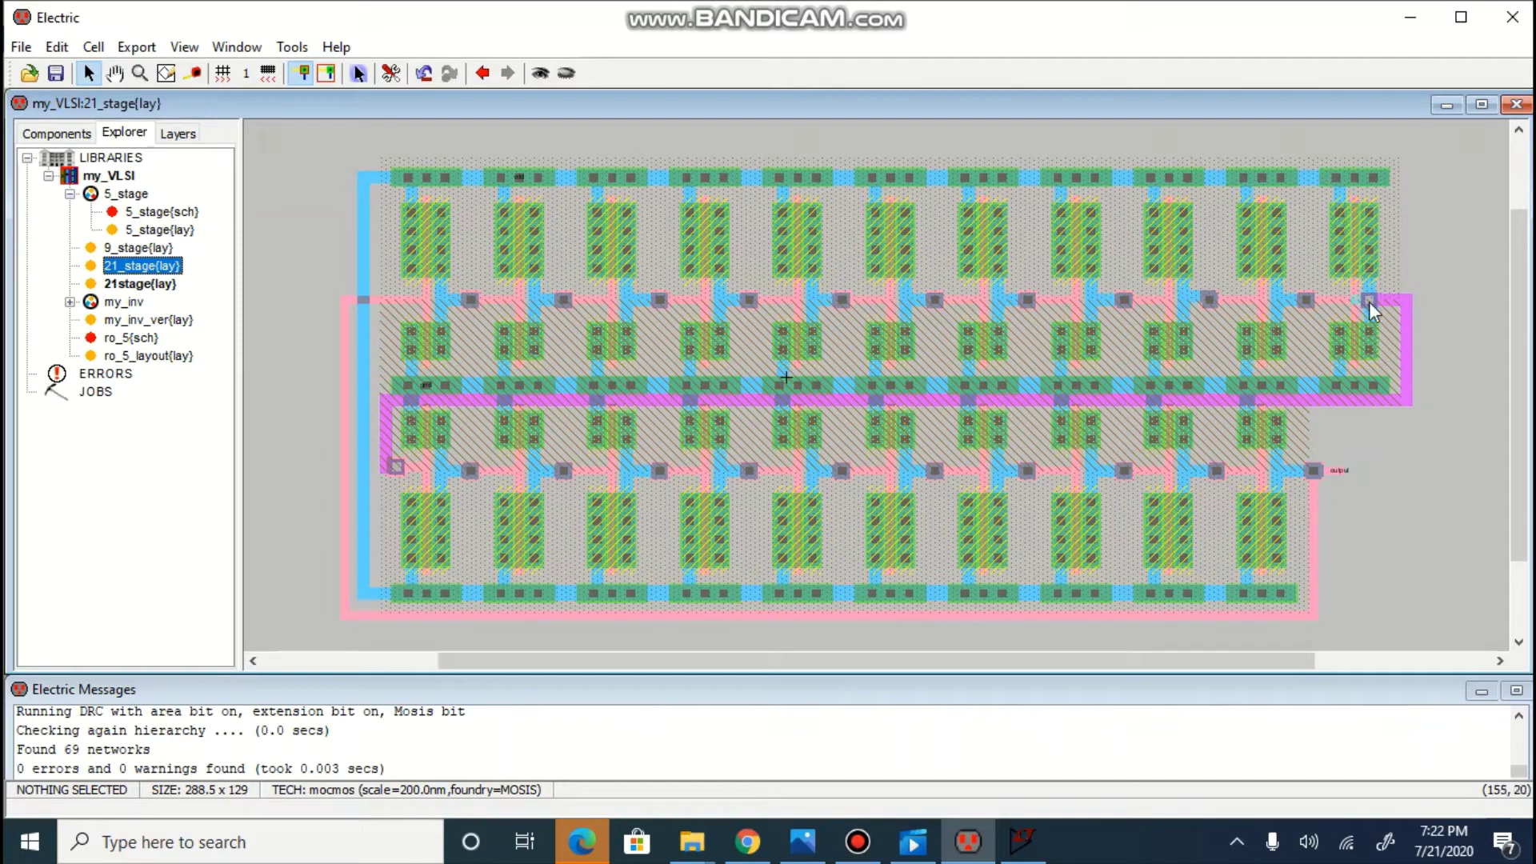
{"action": "right_click_drag", "start_coordinate": [1370, 311], "coordinate": [1401, 396]}
Review the 21-stage netlist in LTspice, then show the V(output) plot swinging 0 to 1.8 V
{"action": "left_click", "coordinate": [1020, 843]}
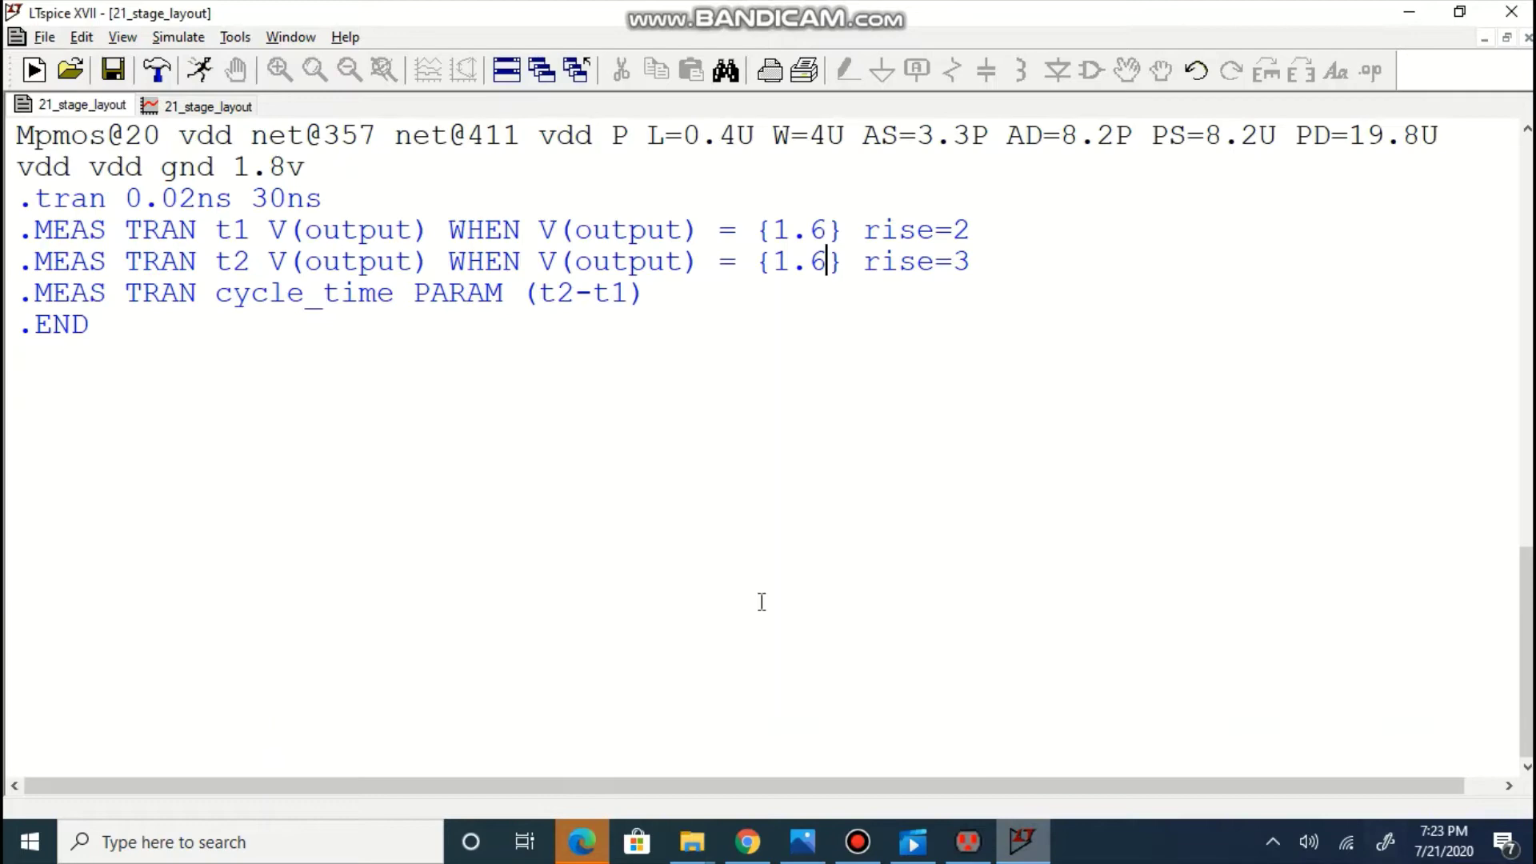
{"action": "scroll", "coordinate": [763, 595], "scroll_direction": "up", "scroll_amount": 4}
{"action": "left_click", "coordinate": [826, 640]}
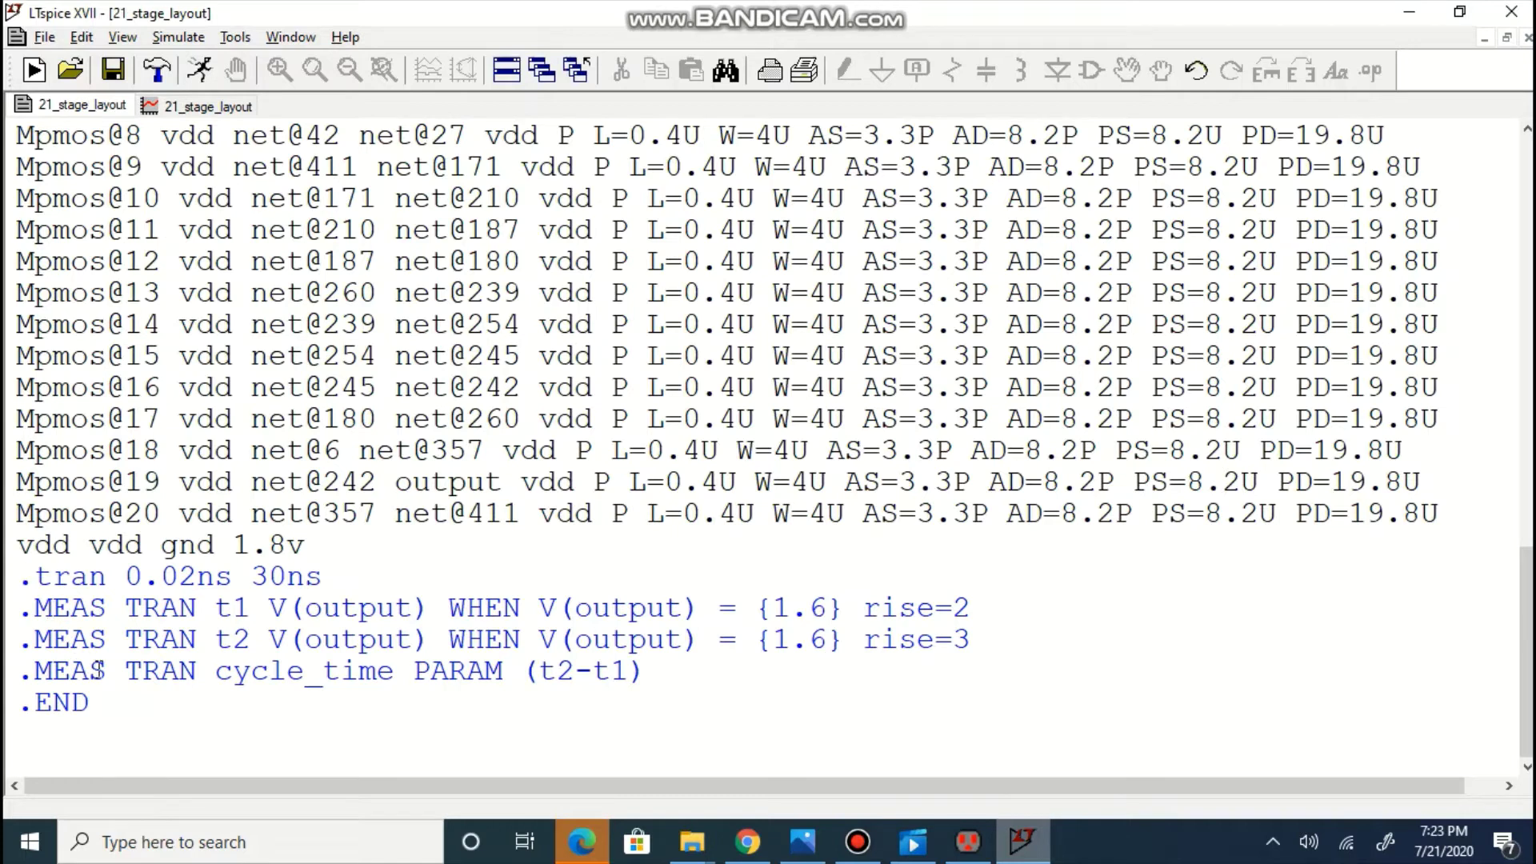
{"action": "left_click", "coordinate": [210, 106]}
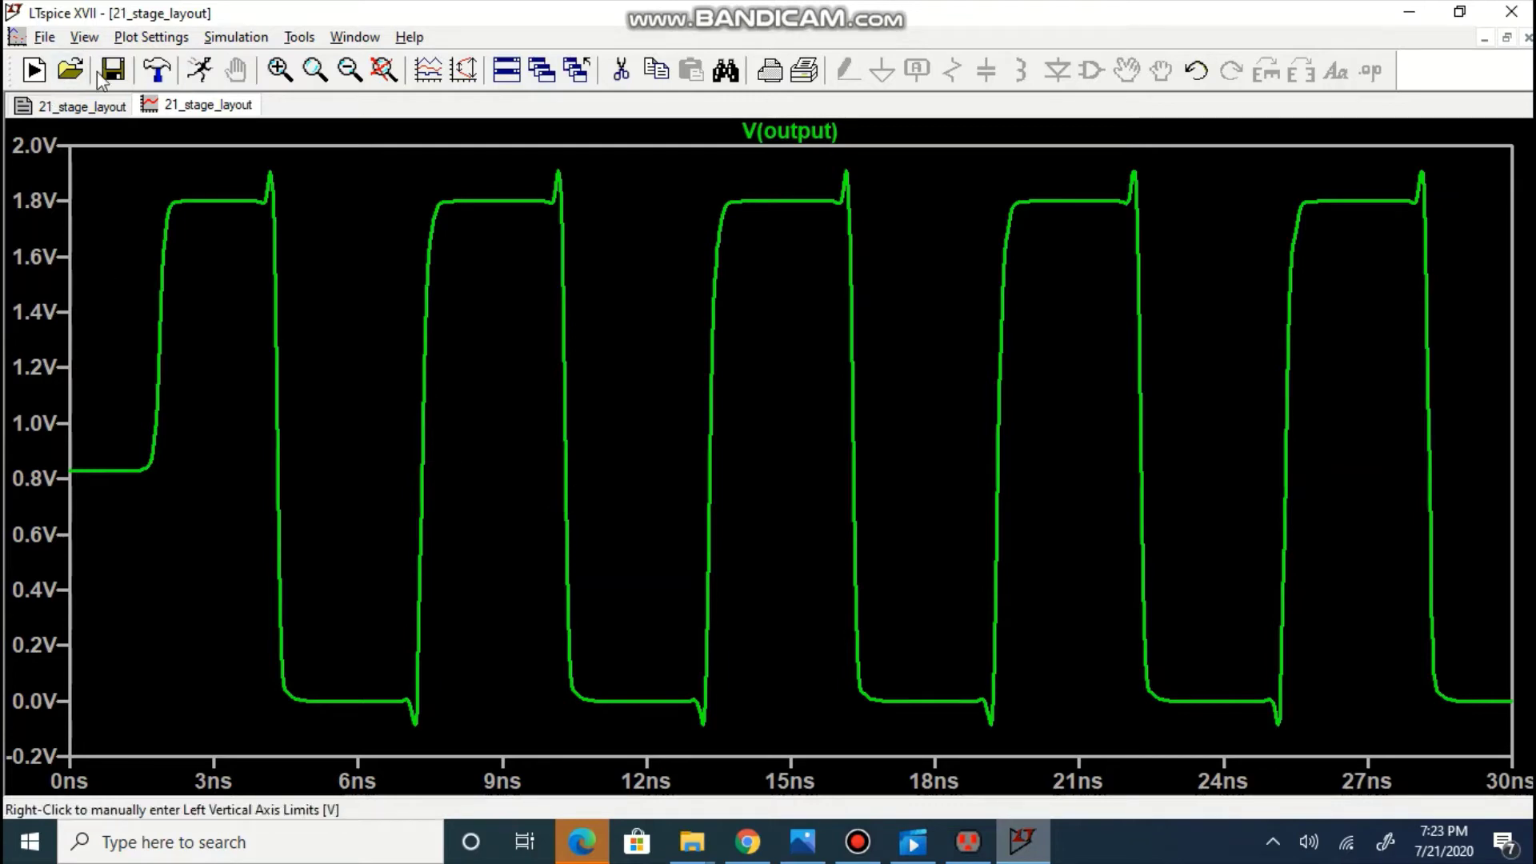
Re-run the LTspice simulation and open the SPICE Error Log from the View menu
{"action": "left_click", "coordinate": [84, 37]}
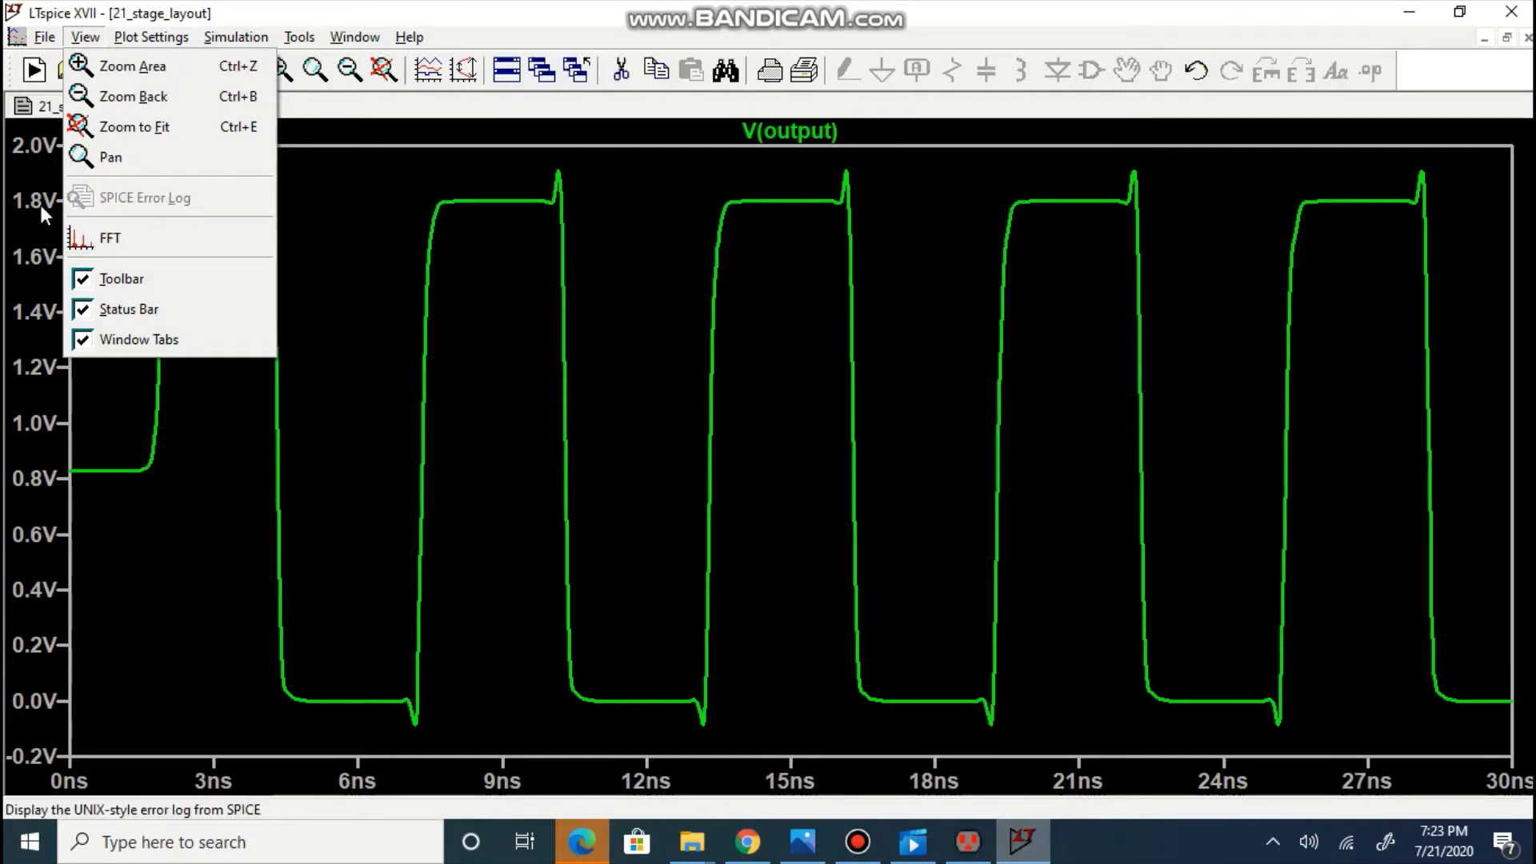
{"action": "left_click", "coordinate": [306, 210]}
{"action": "left_click", "coordinate": [200, 70]}
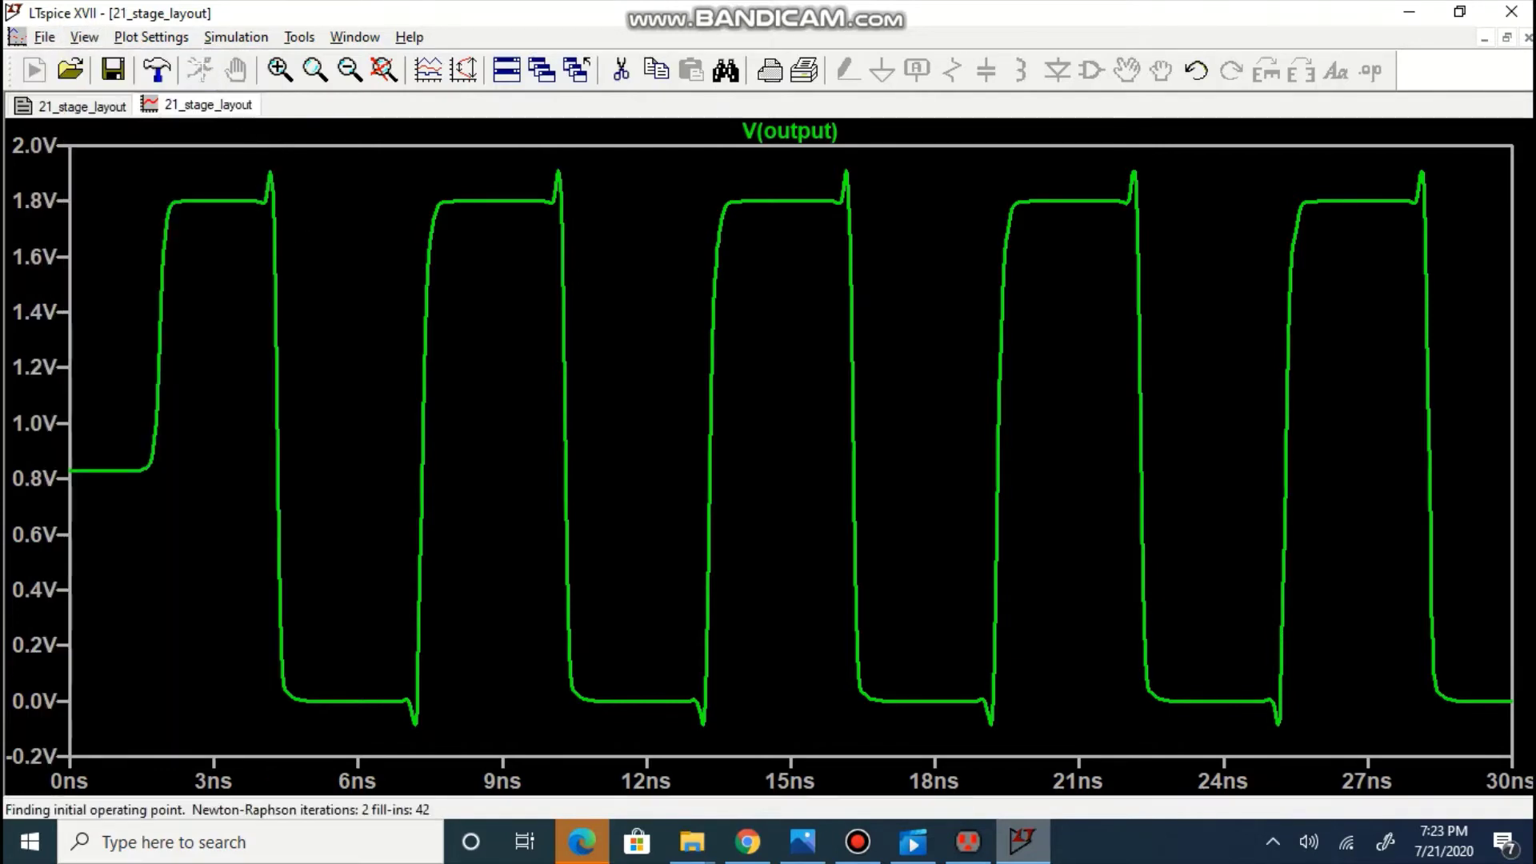
{"action": "left_click", "coordinate": [84, 36]}
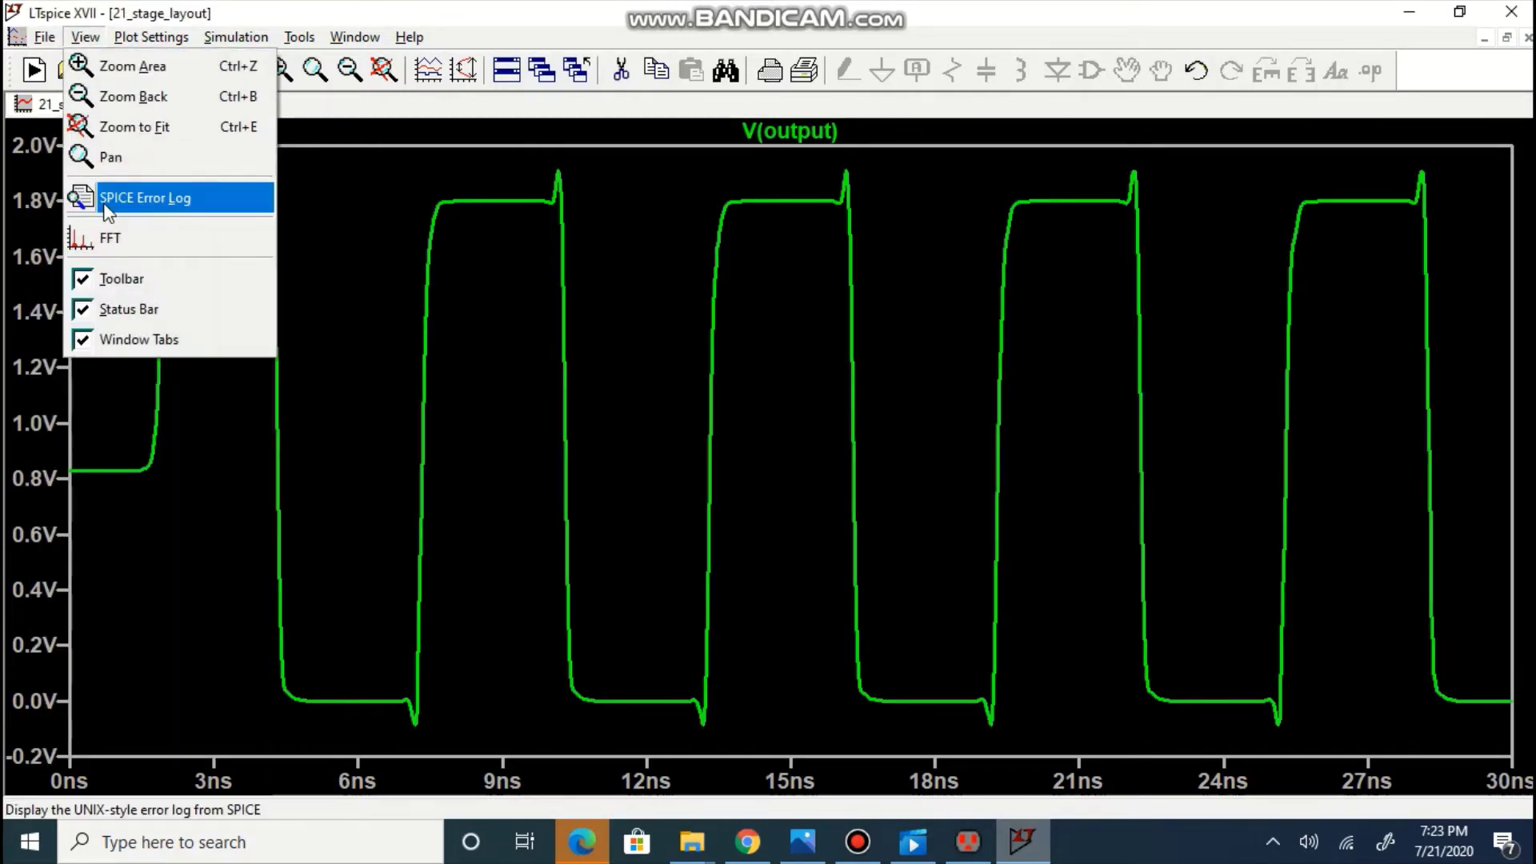
{"action": "left_click", "coordinate": [112, 196]}
Scroll to the .MEAS results and highlight the cycle_time = 5.98718e-009 line
{"action": "scroll", "coordinate": [1055, 519], "scroll_direction": "down", "scroll_amount": 5}
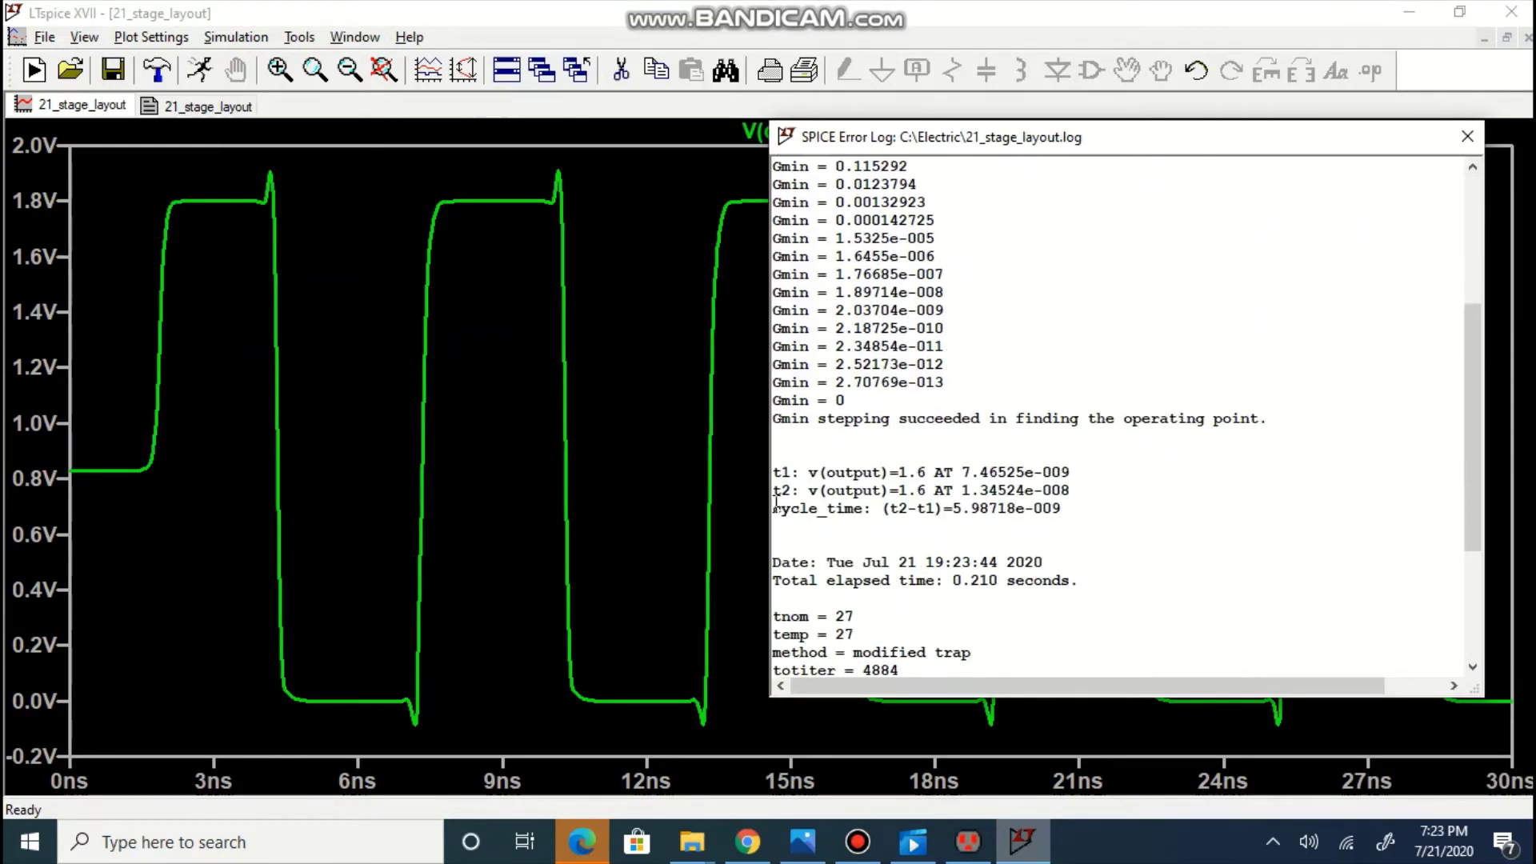
{"action": "left_click_drag", "start_coordinate": [773, 507], "coordinate": [1111, 504]}
{"action": "left_click", "coordinate": [1130, 523]}
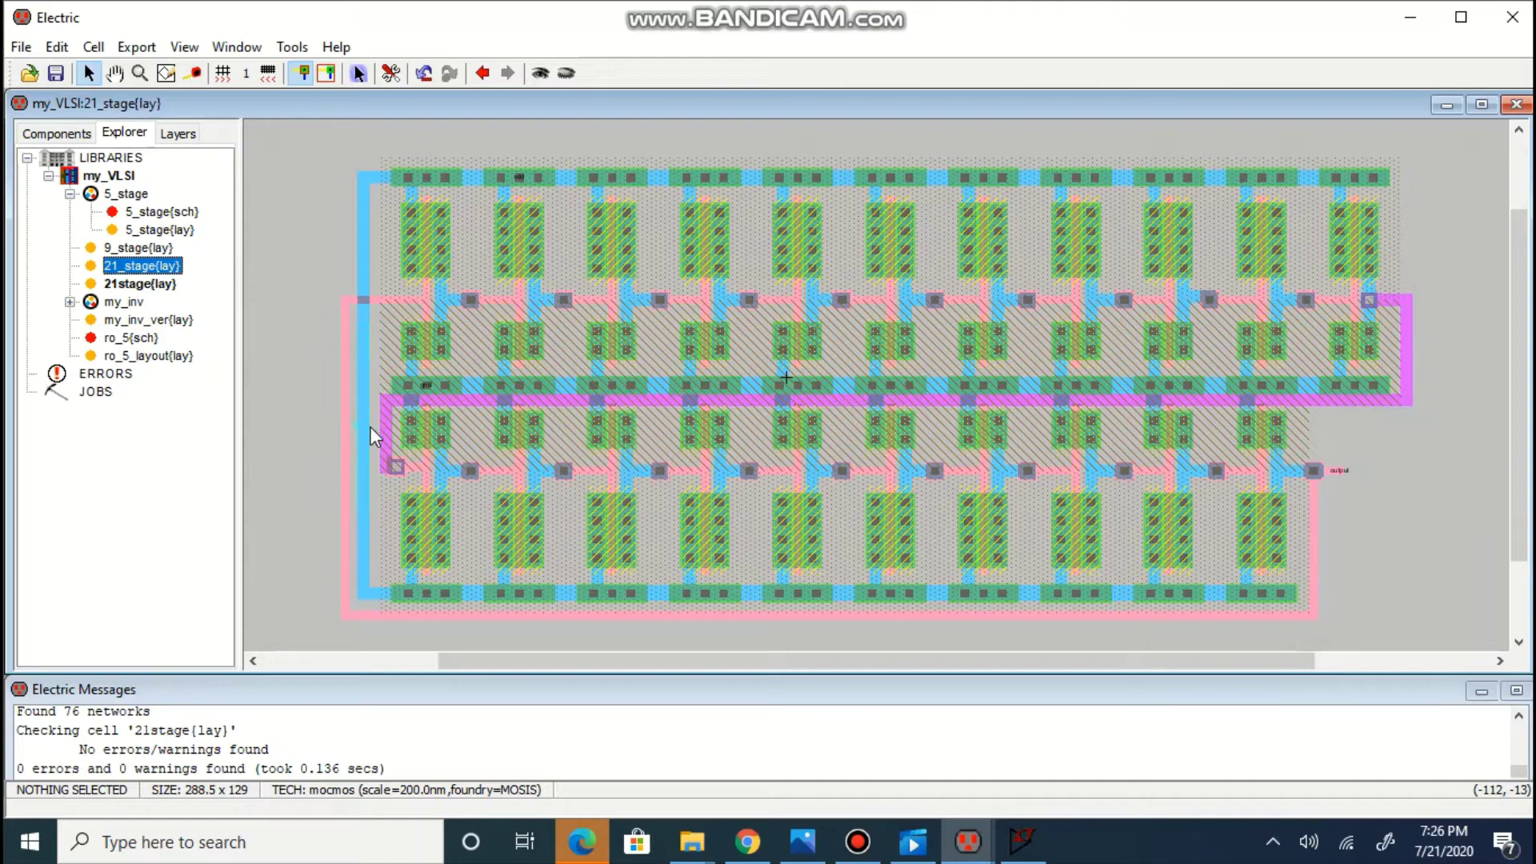
Reopen 21stage{lay} from the library and briefly select its lower inverter rows
{"action": "left_click", "coordinate": [146, 285]}
{"action": "double_click", "coordinate": [146, 285]}
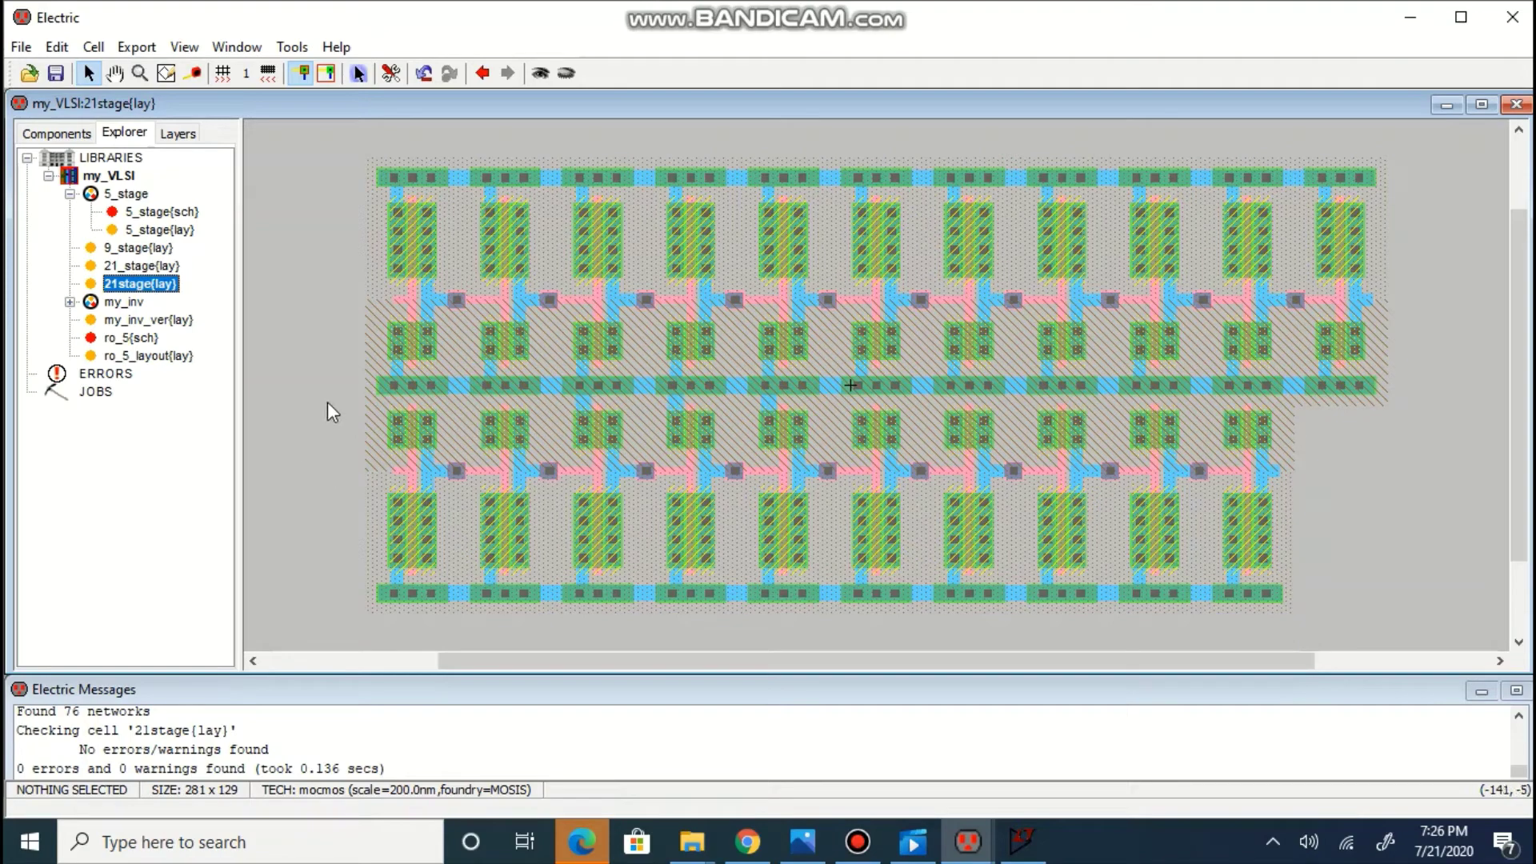
{"action": "left_click_drag", "start_coordinate": [338, 399], "coordinate": [1396, 635]}
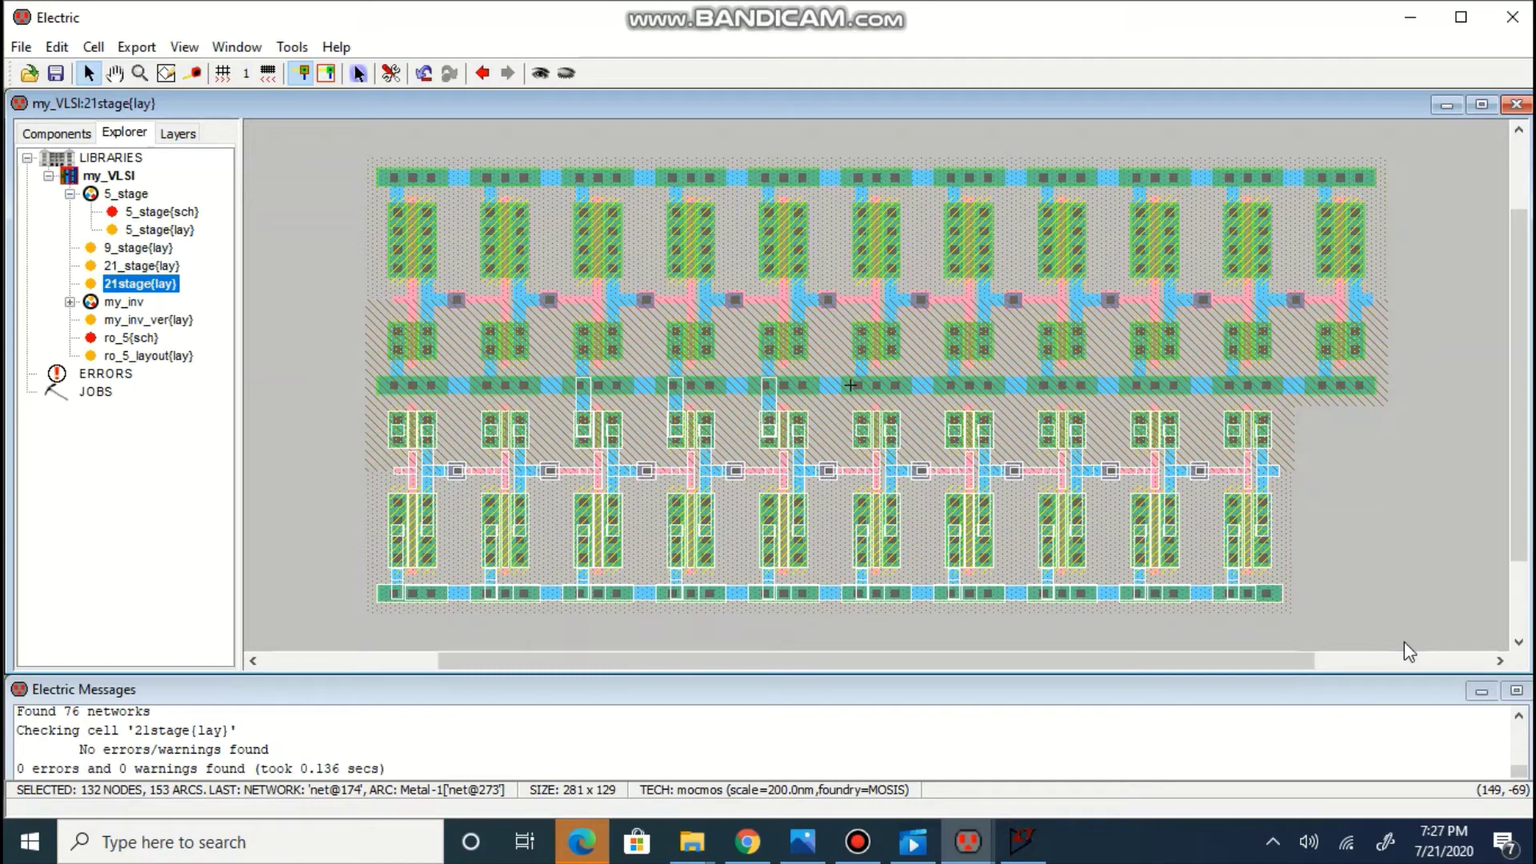
{"action": "left_click", "coordinate": [1382, 563]}
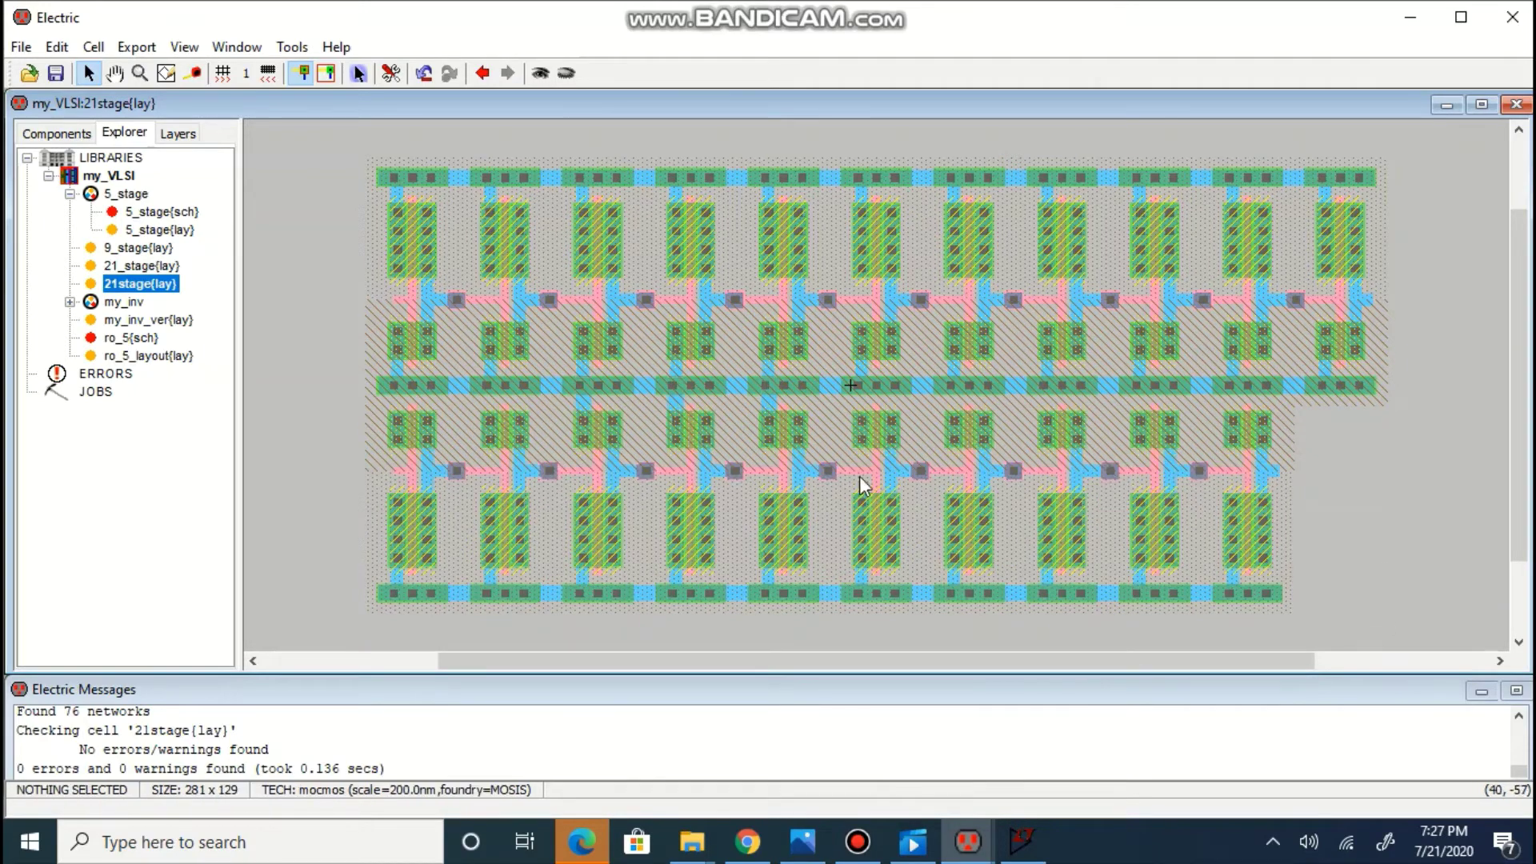
Delete three unwanted vertical Metal-1 arcs, leaving 150 arcs in the layout
{"action": "left_click", "coordinate": [766, 405]}
{"action": "key", "text": "Delete"}
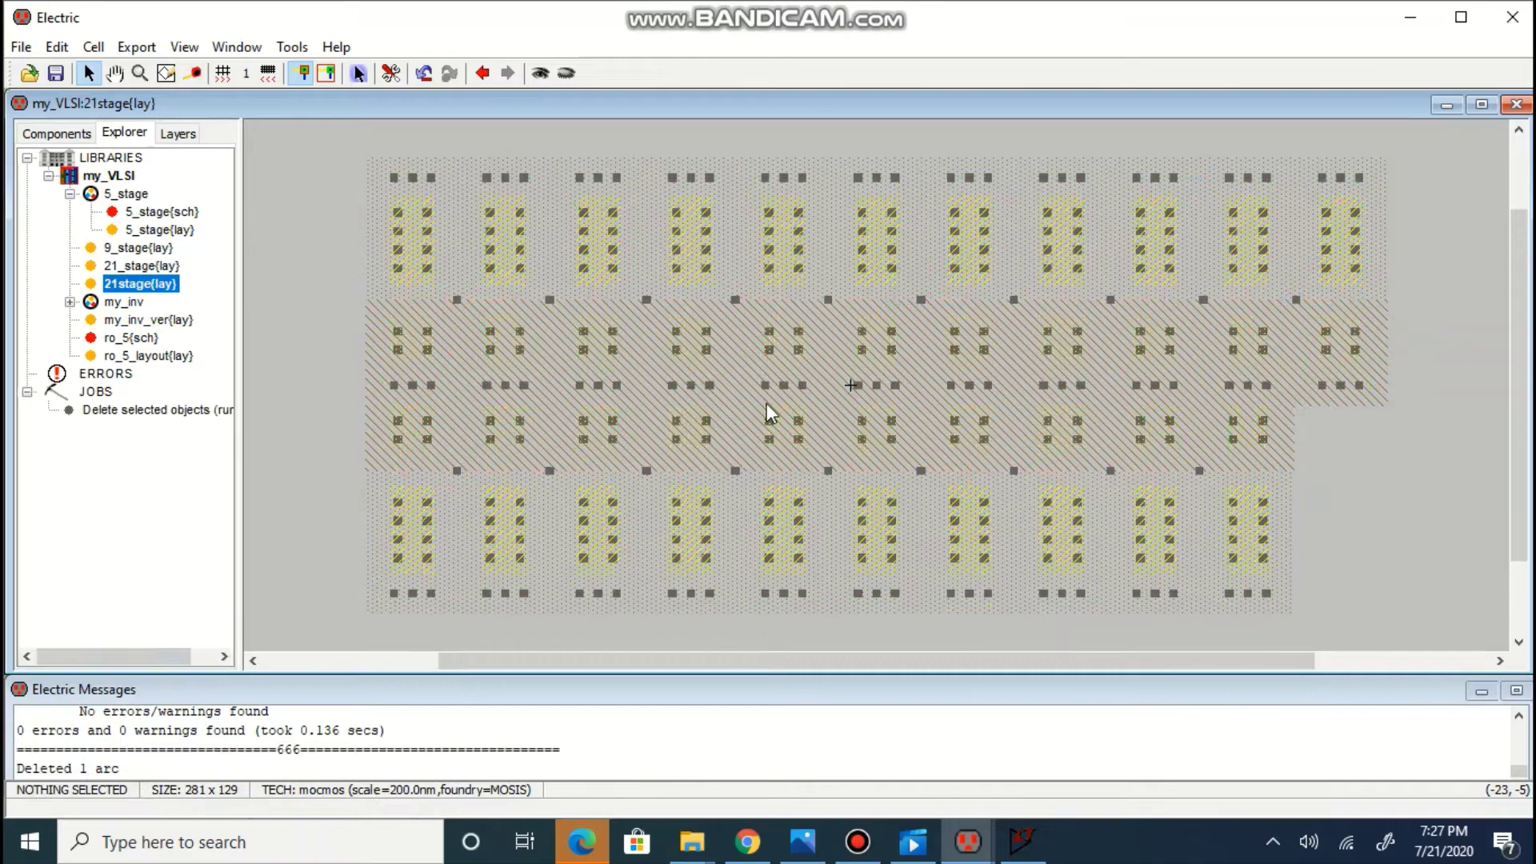
{"action": "left_click", "coordinate": [686, 418]}
{"action": "key", "text": "Delete"}
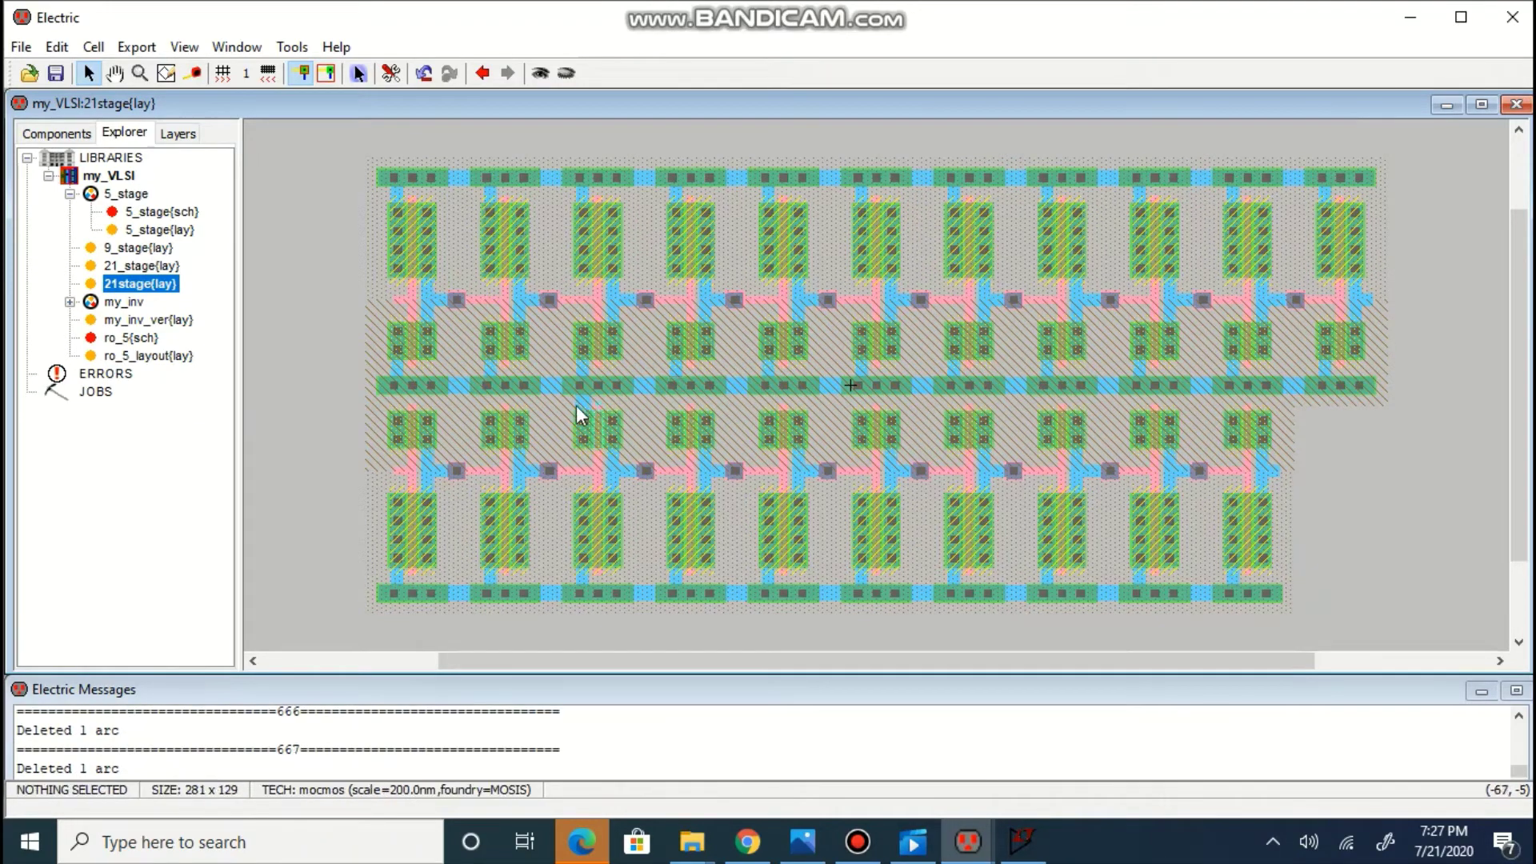
{"action": "left_click", "coordinate": [577, 405]}
{"action": "key", "text": "Delete"}
Mirror the lower two inverter rows left-to-right, shift them one unit right, and confirm DRC passes
{"action": "left_click_drag", "start_coordinate": [343, 400], "coordinate": [1327, 628]}
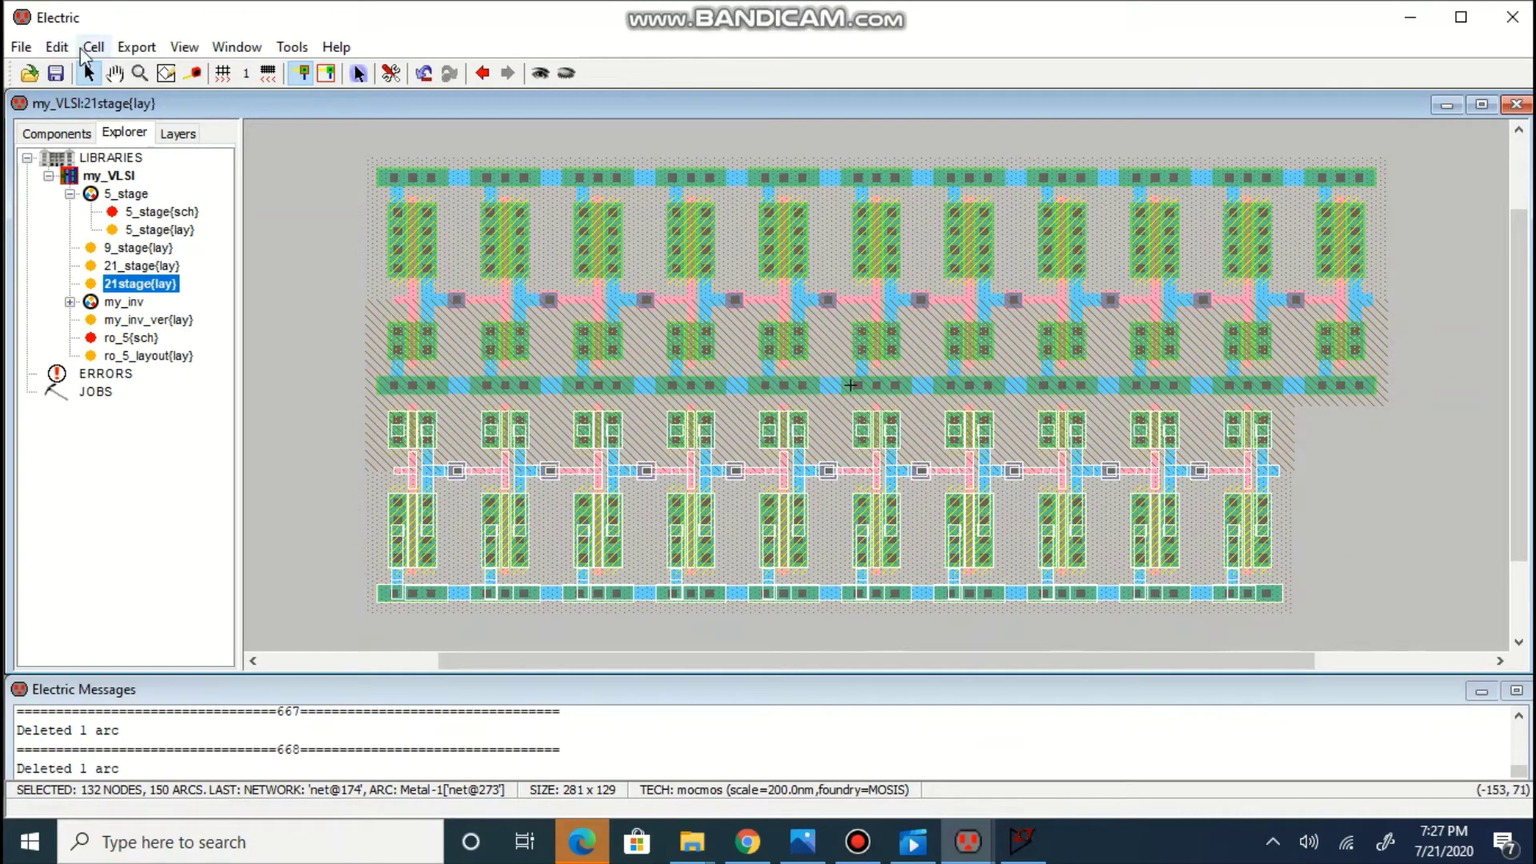
{"action": "left_click", "coordinate": [57, 47]}
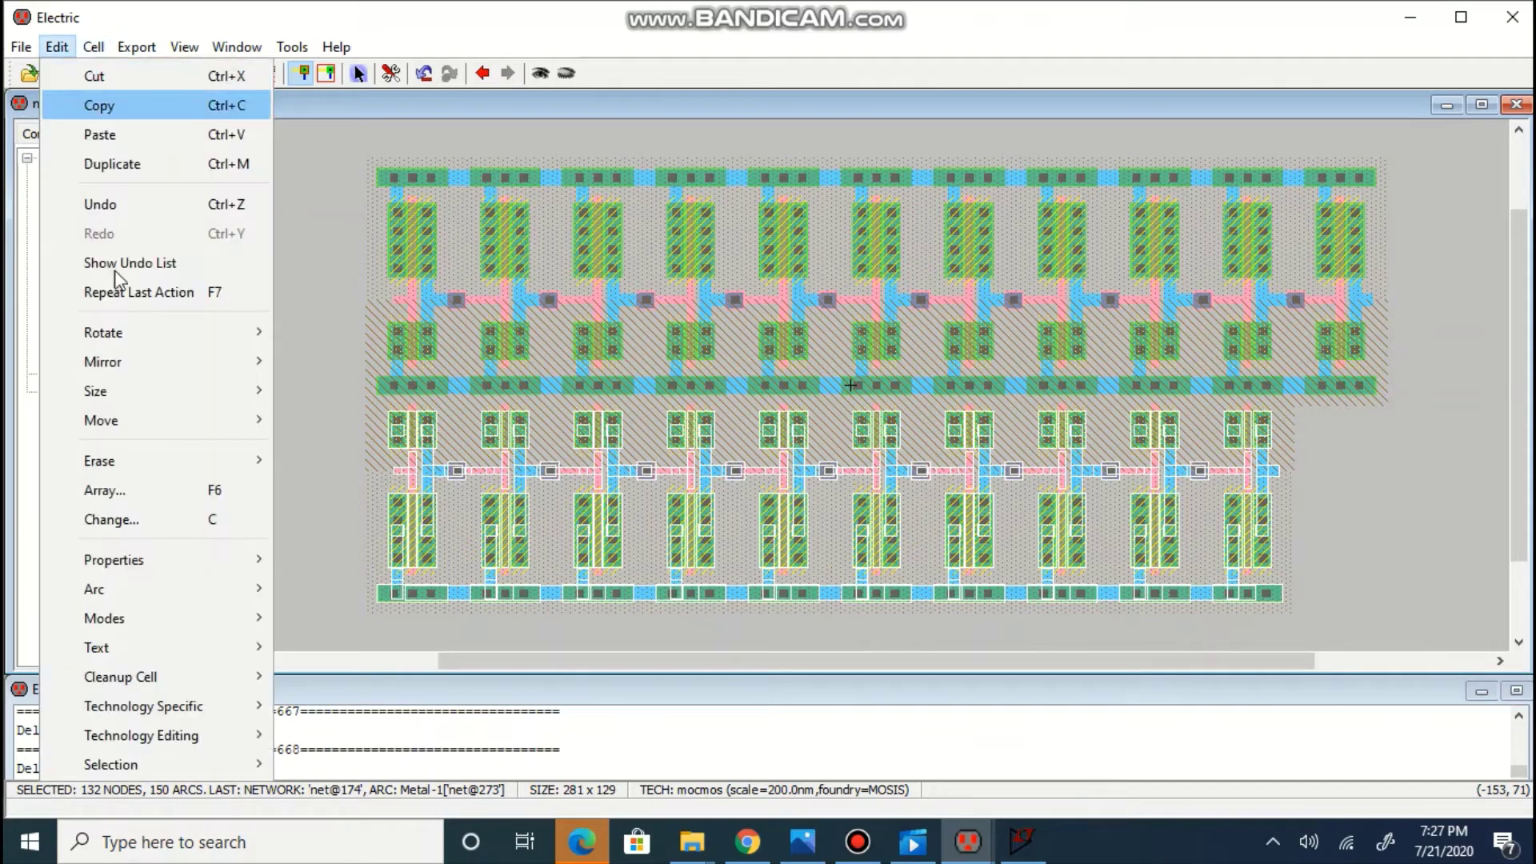
{"action": "mouse_move", "coordinate": [123, 366]}
{"action": "left_click", "coordinate": [300, 387]}
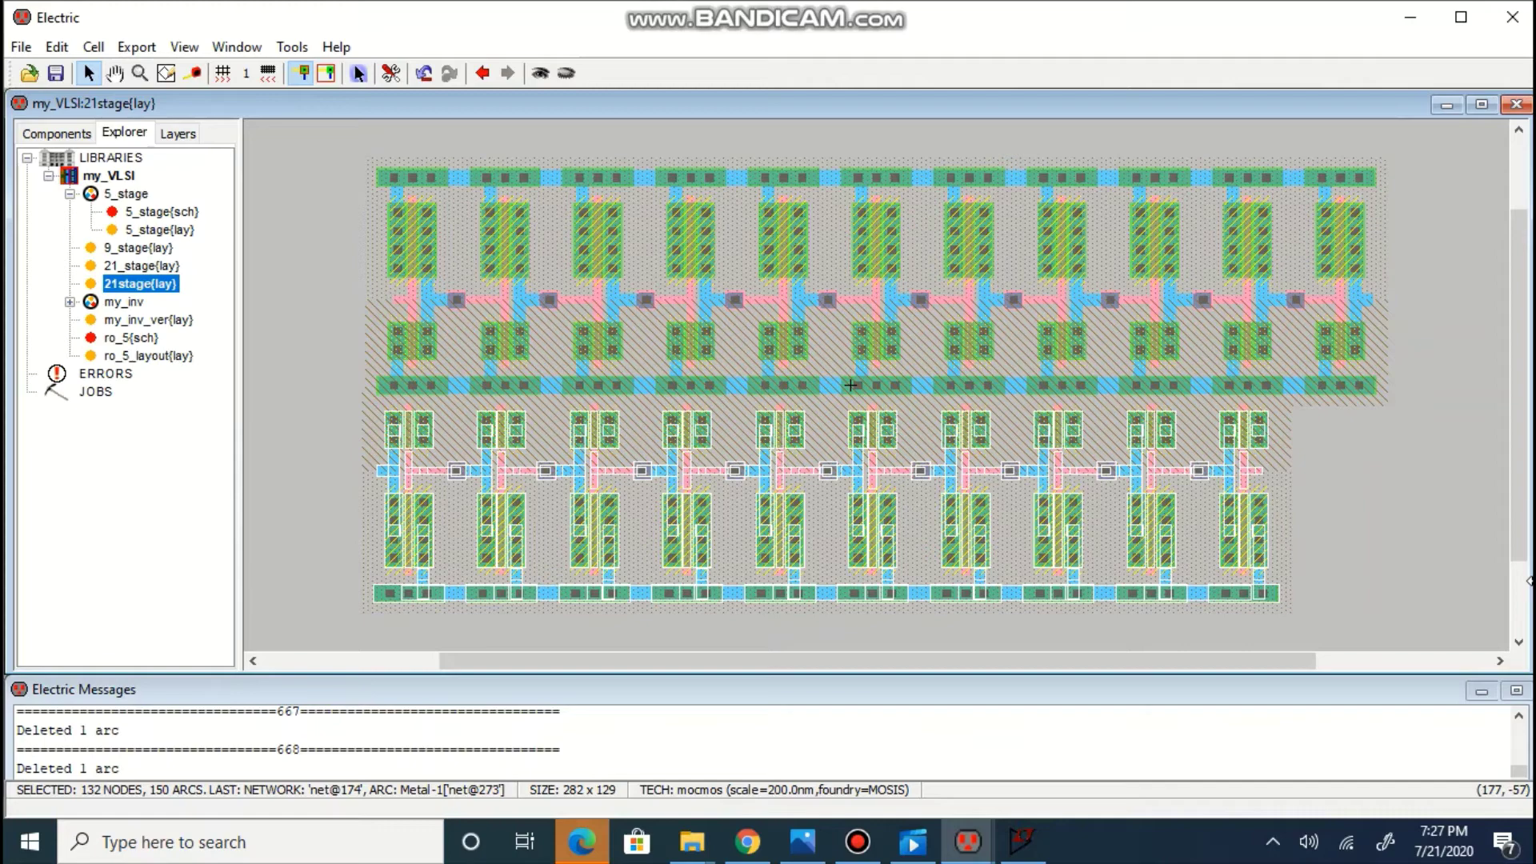
{"action": "key", "text": "Right"}
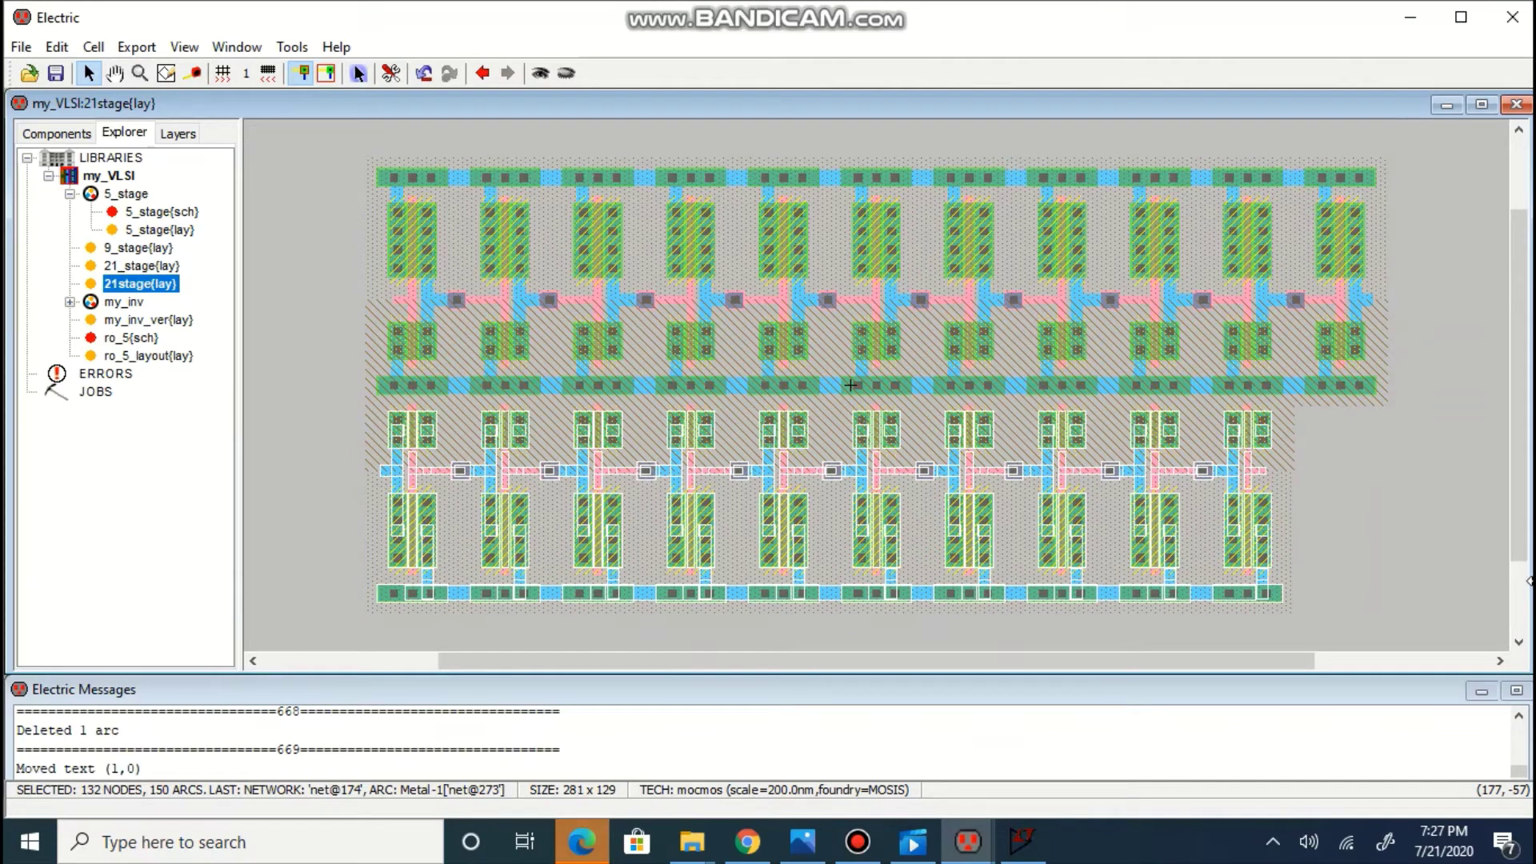
{"action": "key", "text": "F5"}
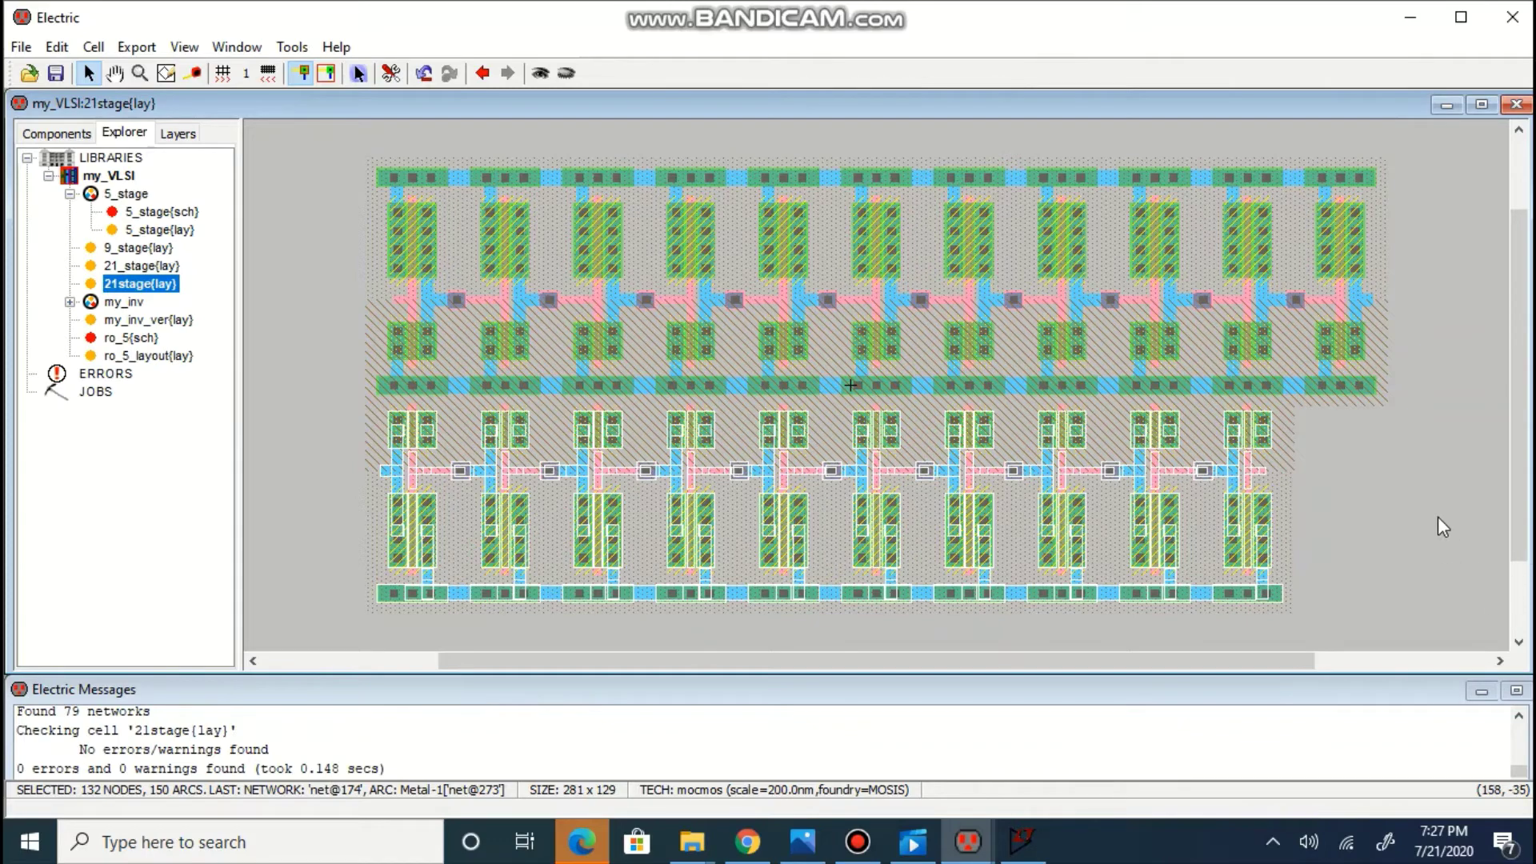
Extend the small polysilicon output arc at the row's right end further right
{"action": "left_click", "coordinate": [1446, 537]}
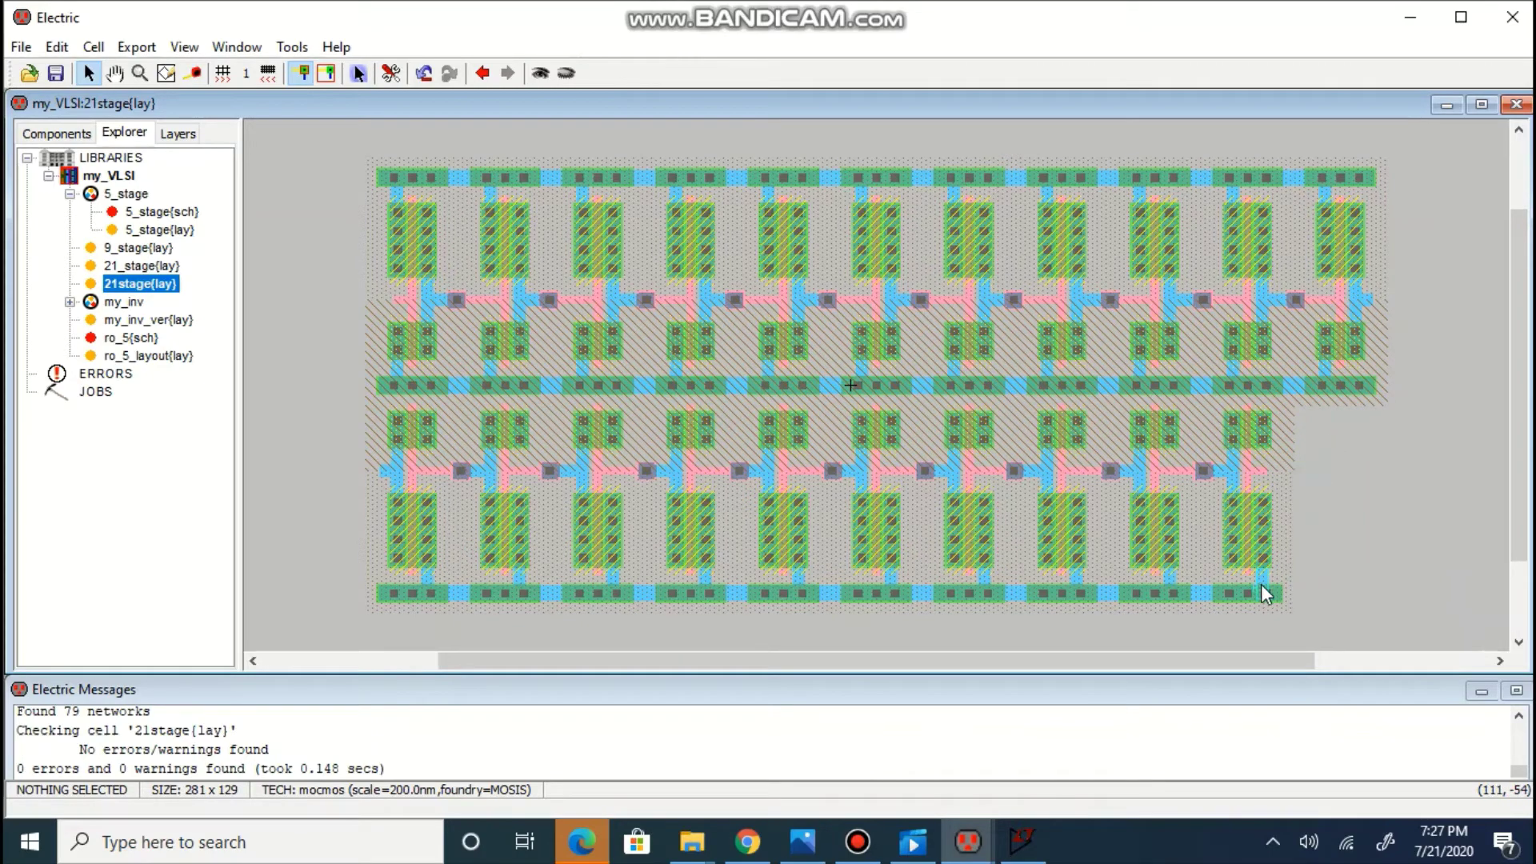
{"action": "left_click", "coordinate": [1261, 470]}
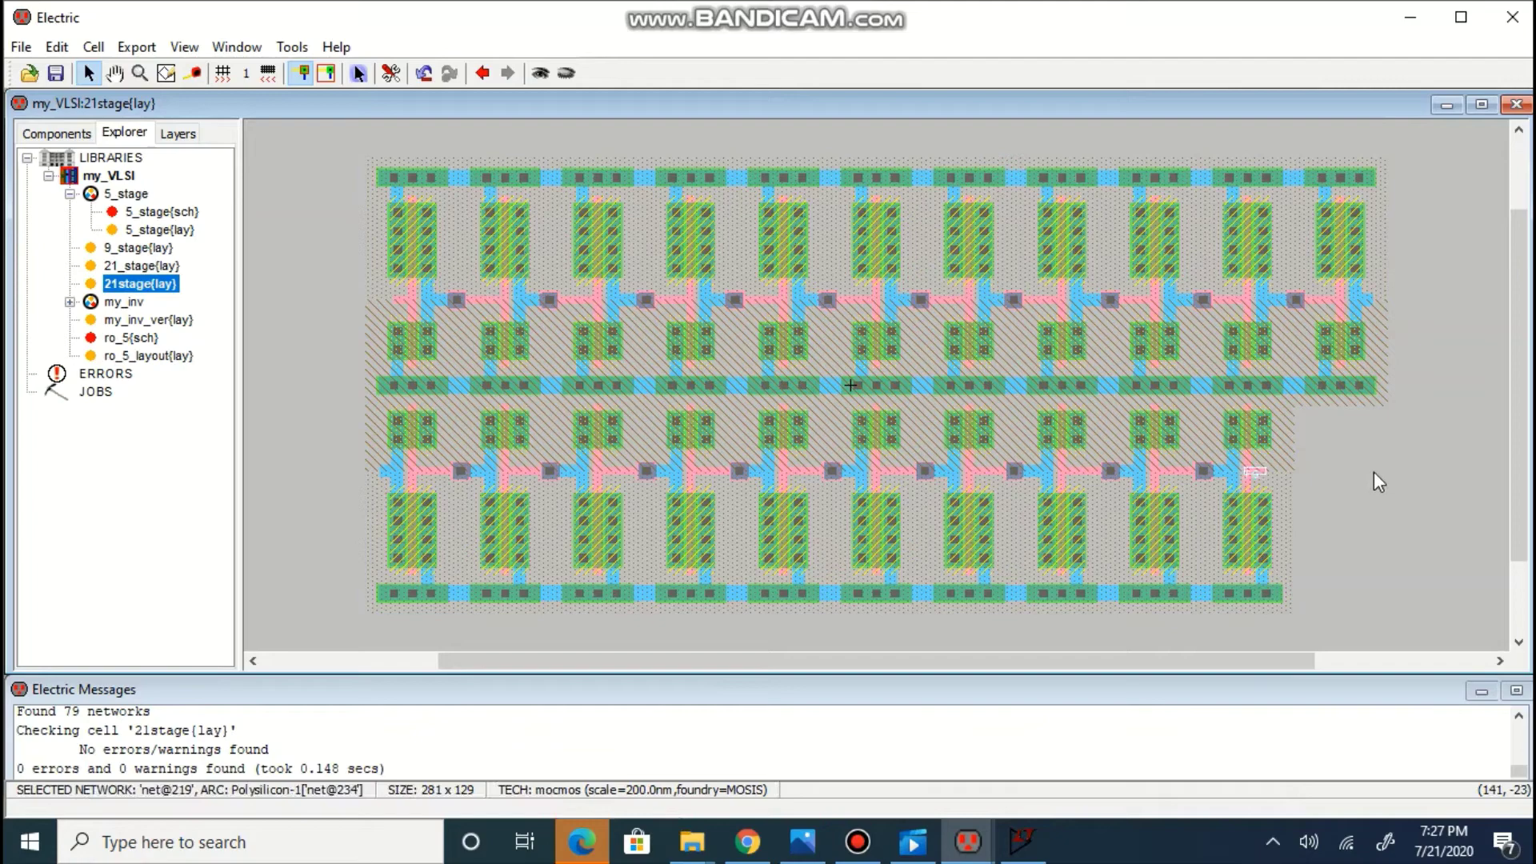
{"action": "right_click", "coordinate": [1375, 473]}
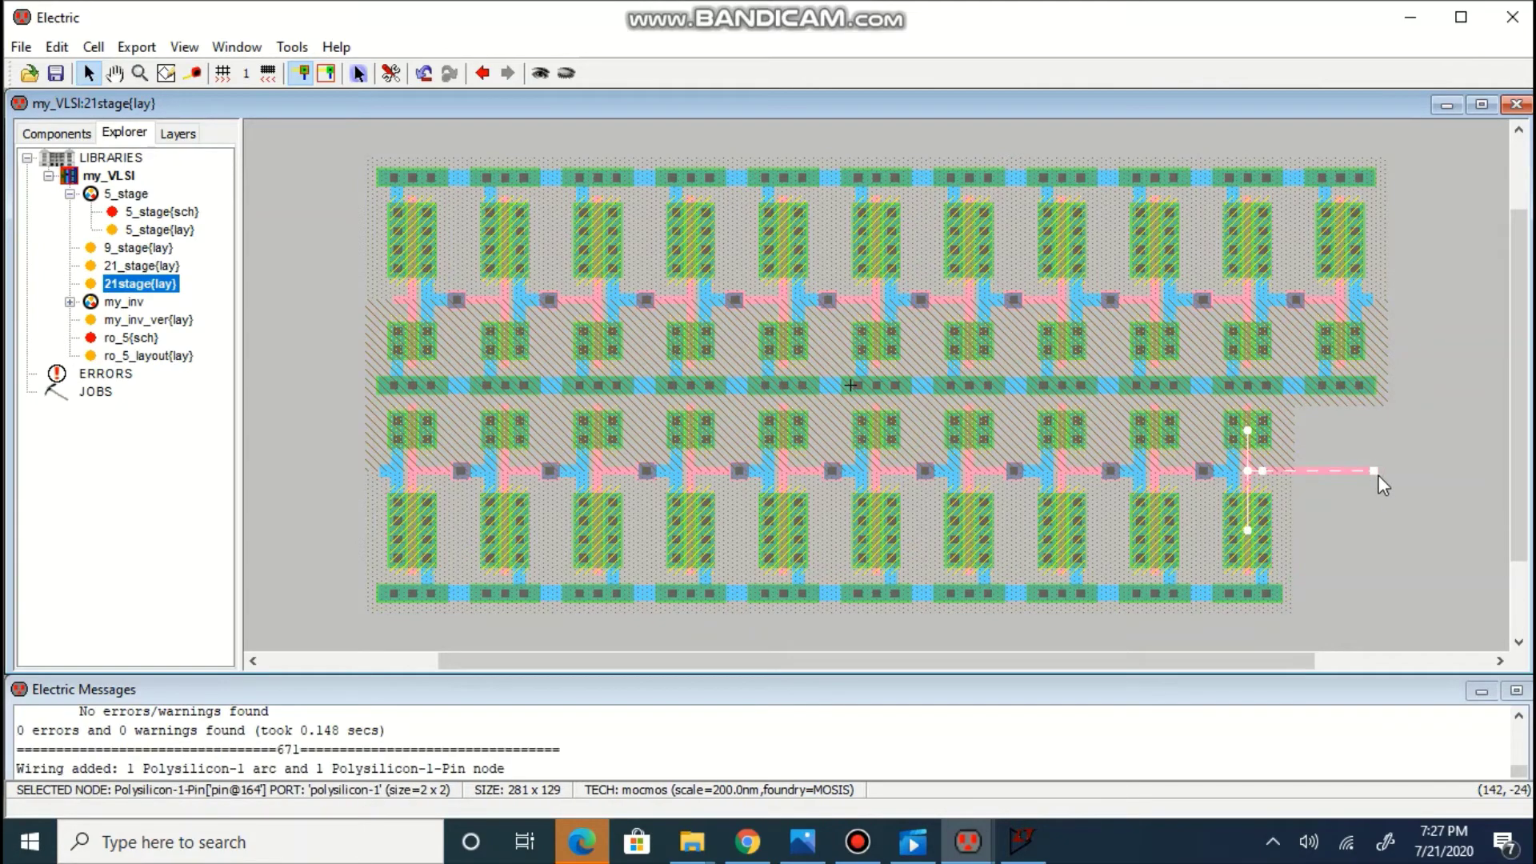
Route Metal-1 down the right edge from the top row's end to the lower row's end, then run DRC
{"action": "left_click", "coordinate": [1368, 299]}
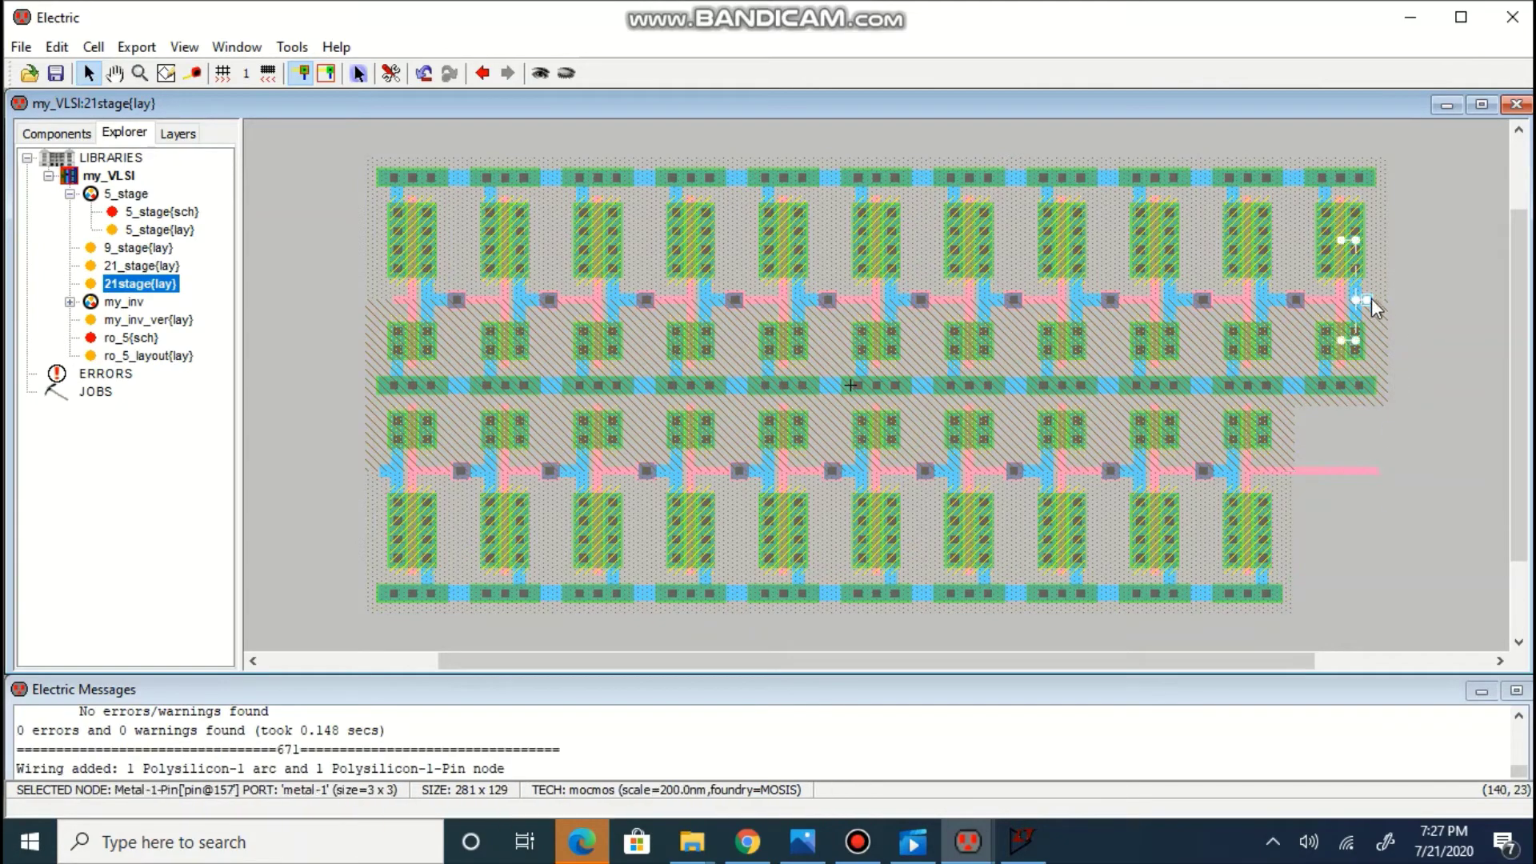
{"action": "right_click", "coordinate": [1371, 436]}
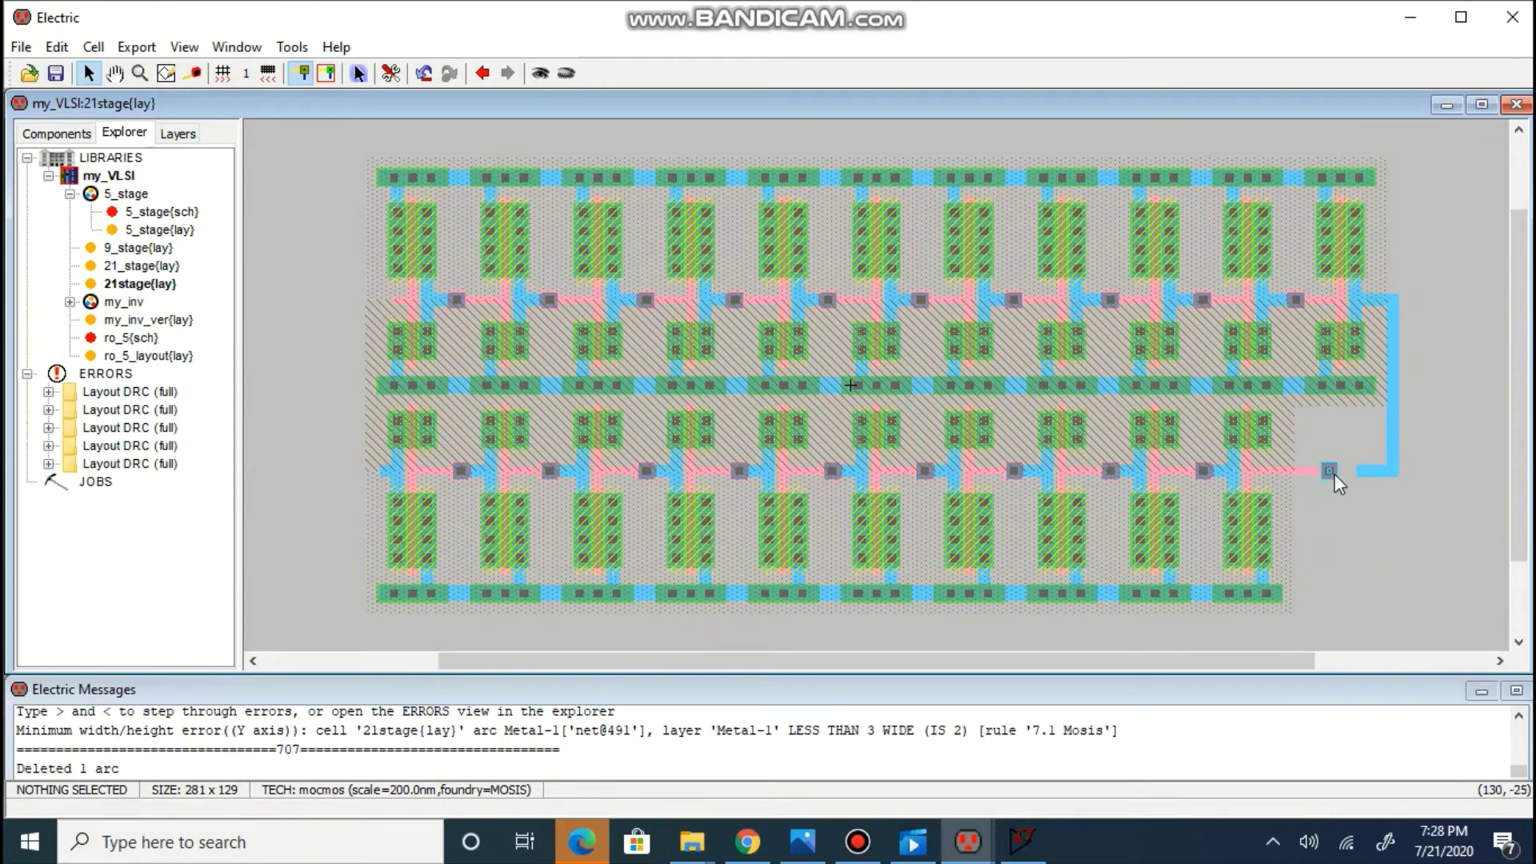
{"action": "left_click", "coordinate": [1331, 472]}
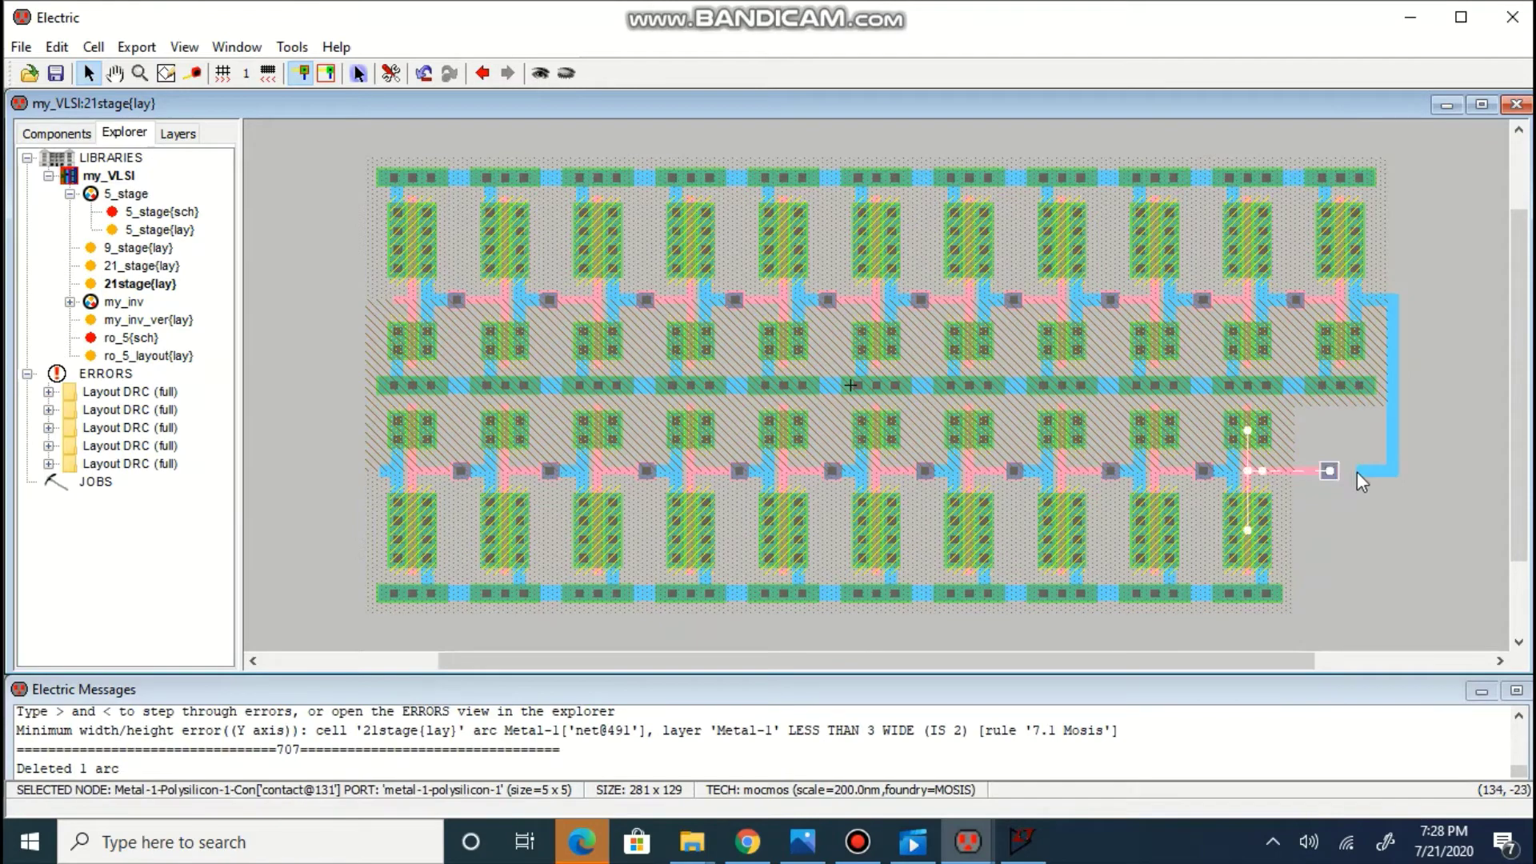
{"action": "right_click", "coordinate": [1359, 474]}
{"action": "left_click", "coordinate": [1369, 540]}
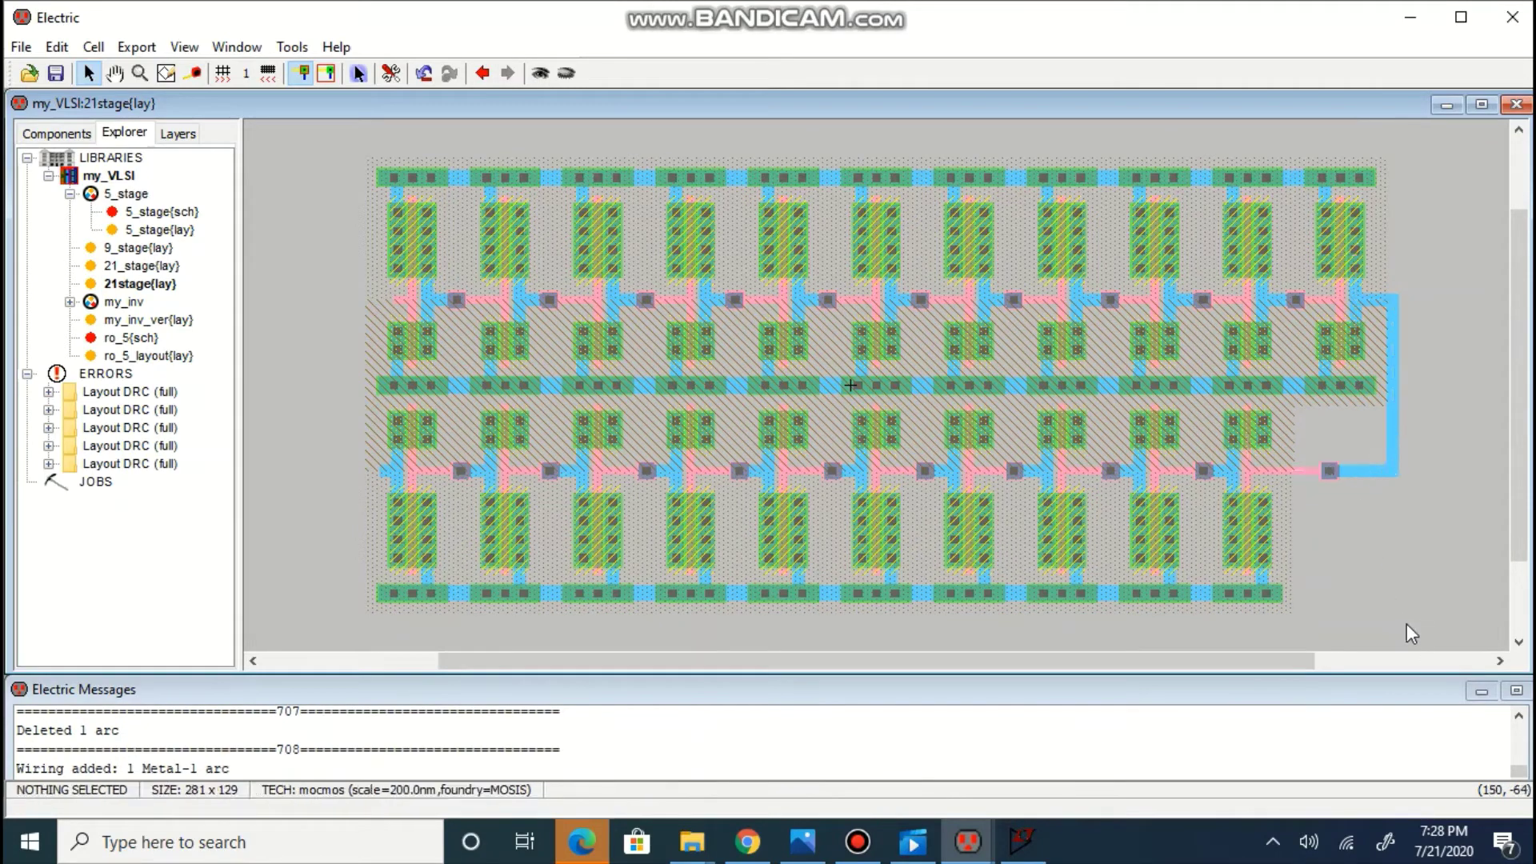
{"action": "key", "text": "F5"}
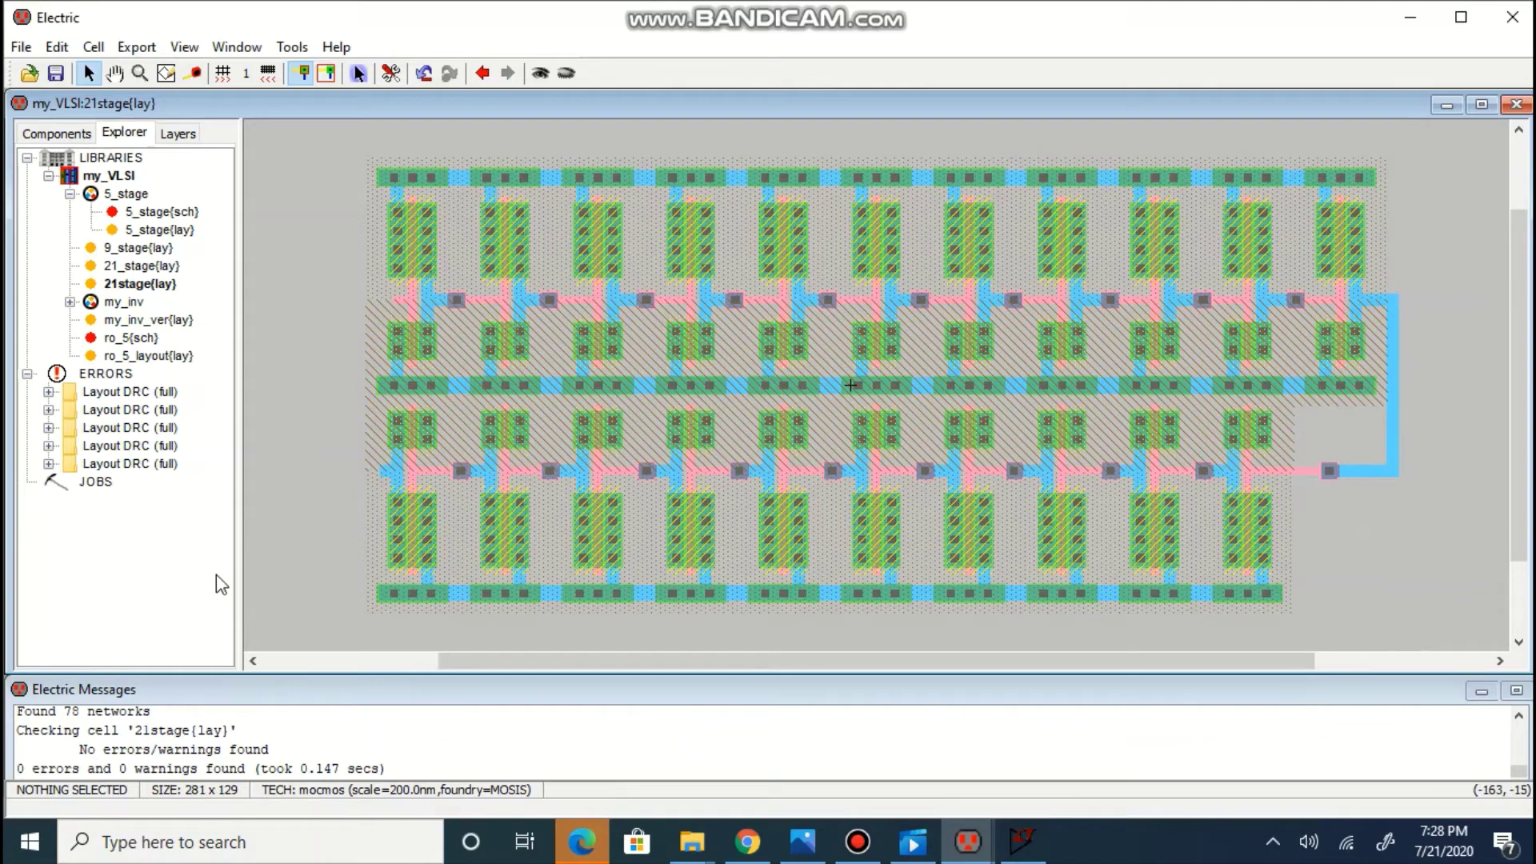
Wire the lower row's first input up the left edge to the top row's leftmost pin with Metal-1 and polysilicon, then run DRC
{"action": "left_click", "coordinate": [377, 469]}
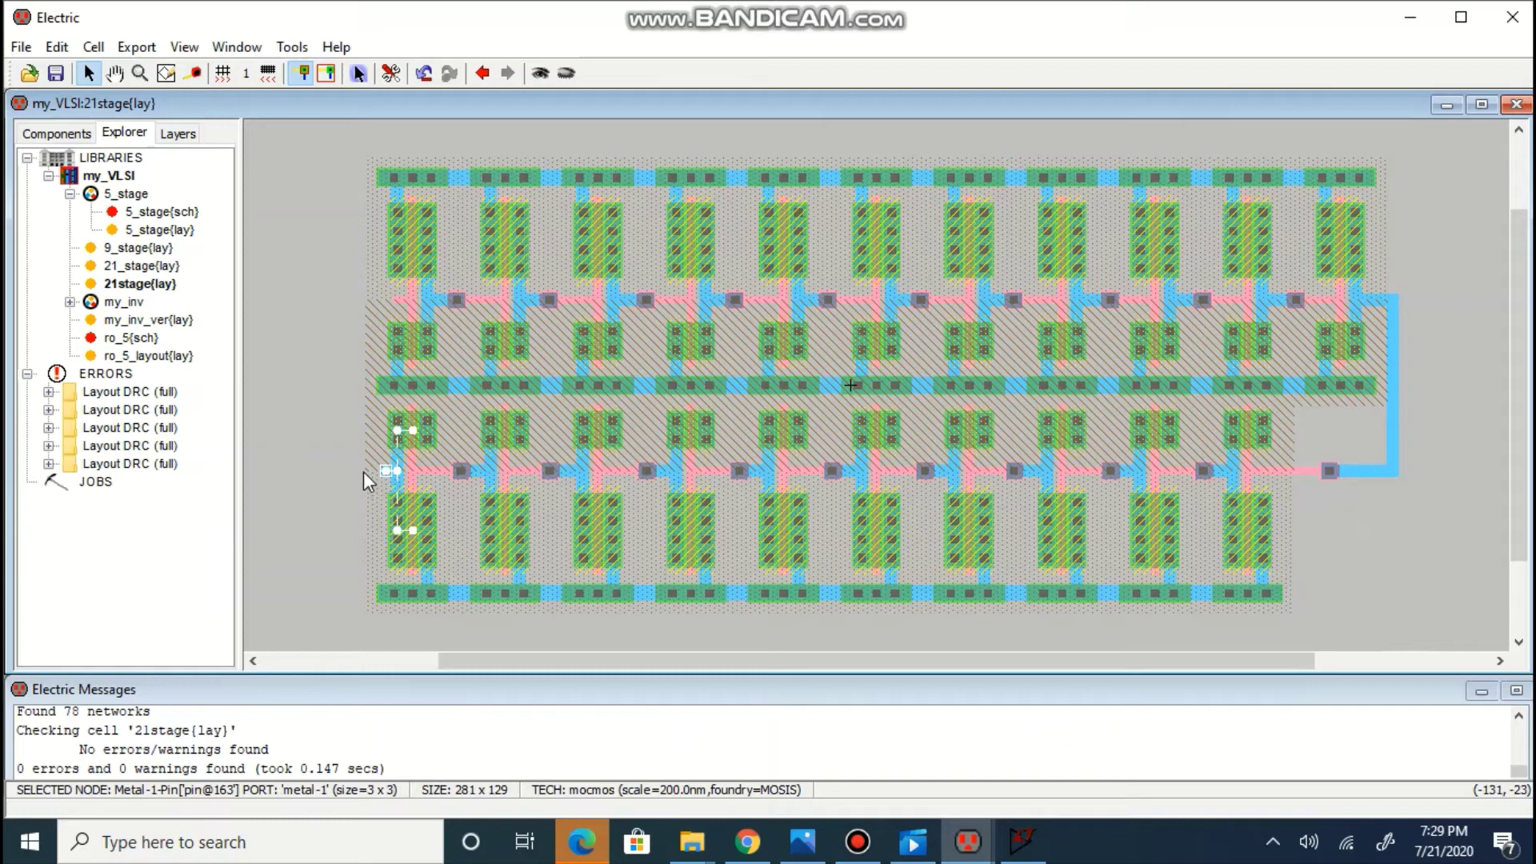
{"action": "right_click", "coordinate": [362, 471]}
{"action": "left_click", "coordinate": [332, 492]}
{"action": "left_click", "coordinate": [399, 300]}
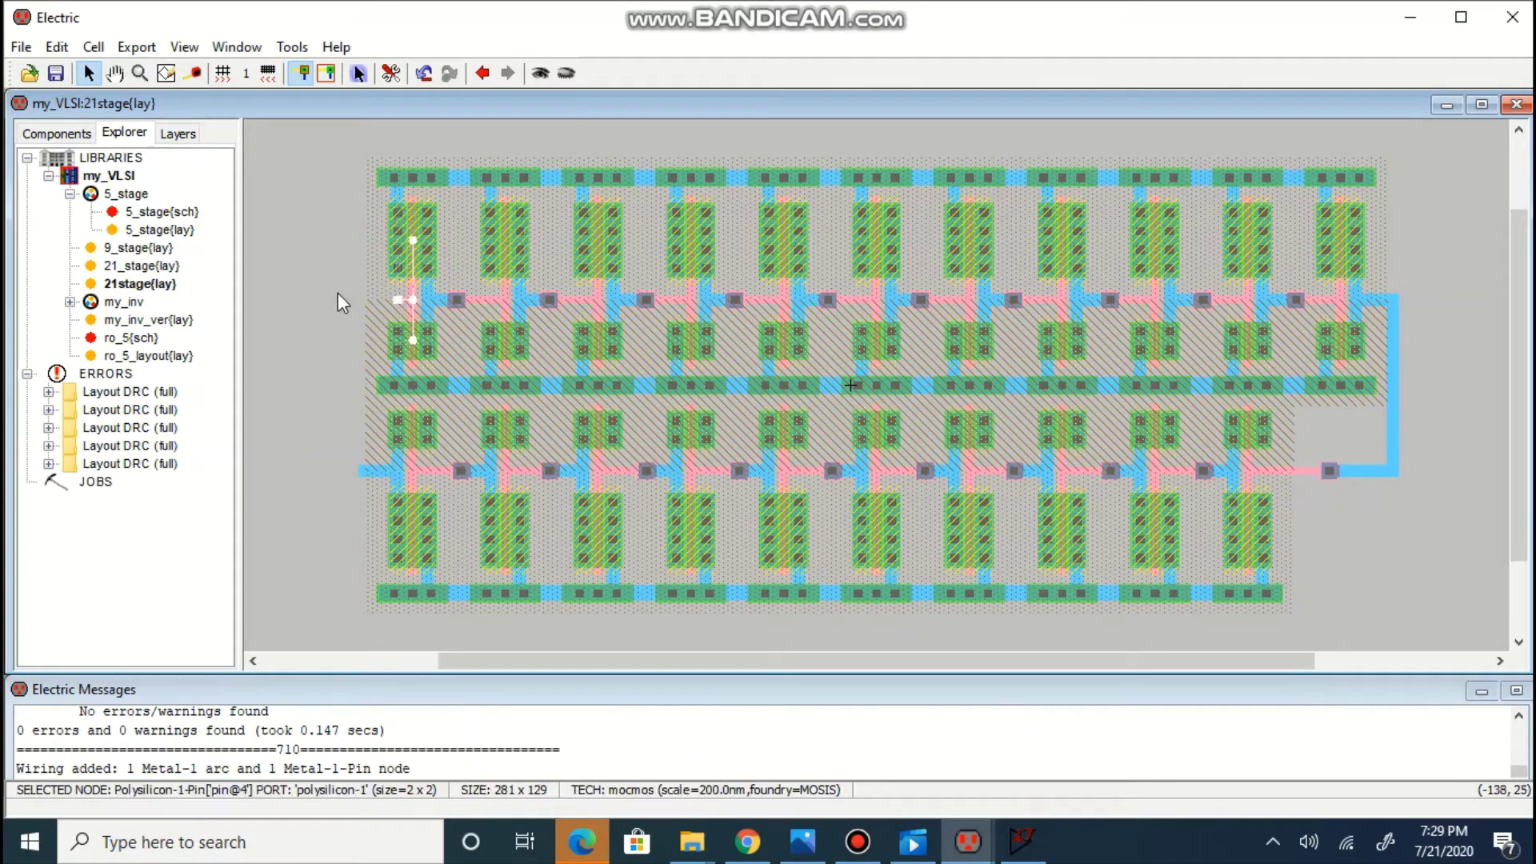
{"action": "right_click", "coordinate": [366, 300]}
{"action": "right_click", "coordinate": [363, 472]}
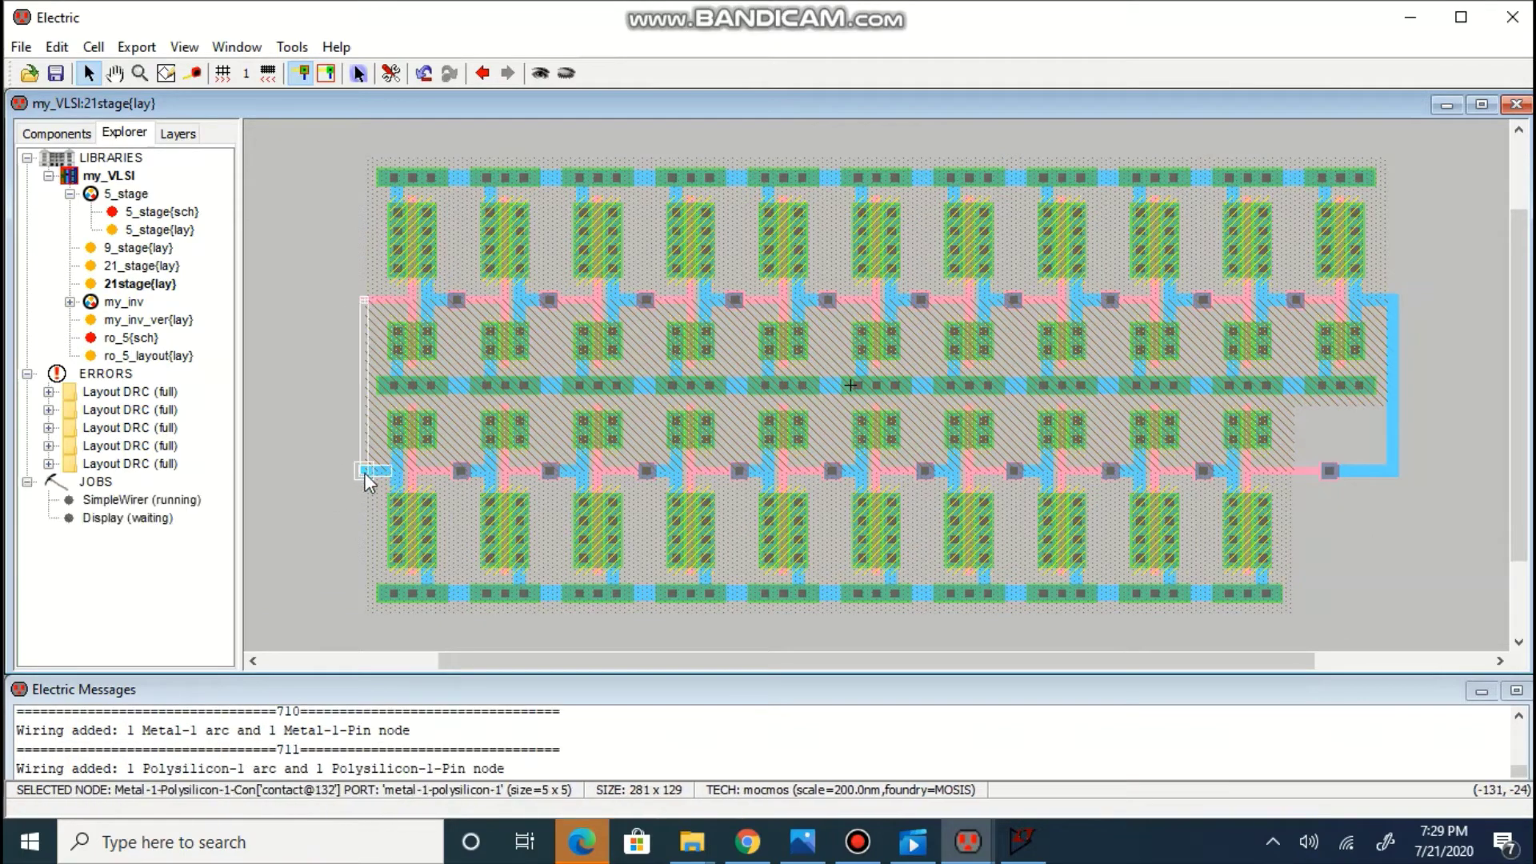
{"action": "left_click", "coordinate": [343, 544]}
{"action": "key", "text": "F5"}
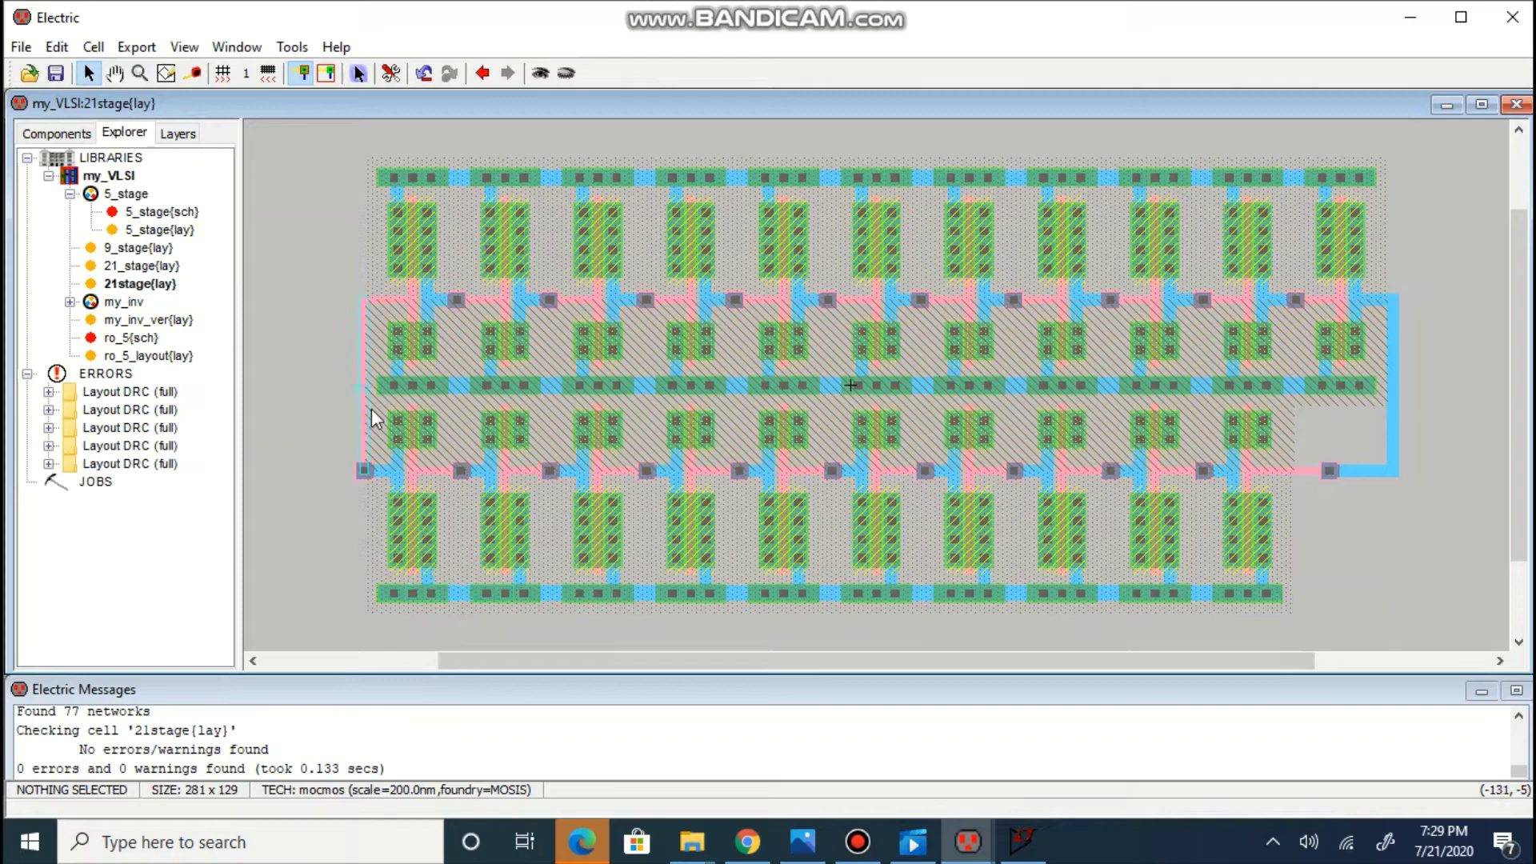
Tie each inverter's n-active contact, first to last across the row, to the middle rail with short Metal-1 arcs
{"action": "left_click", "coordinate": [429, 427]}
{"action": "right_click", "coordinate": [429, 387]}
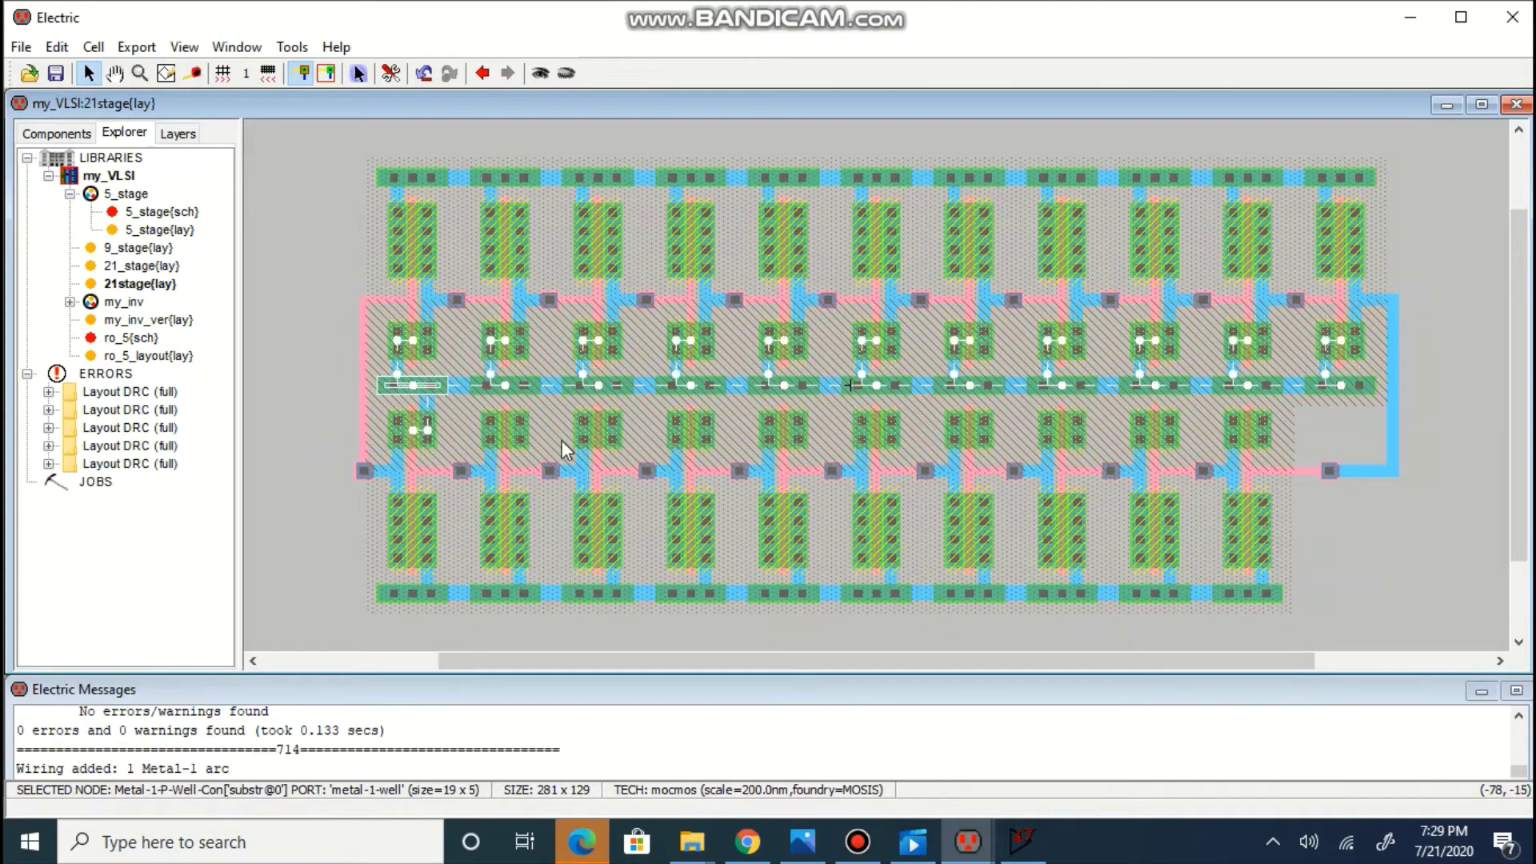
{"action": "left_click", "coordinate": [523, 423]}
{"action": "right_click", "coordinate": [525, 388]}
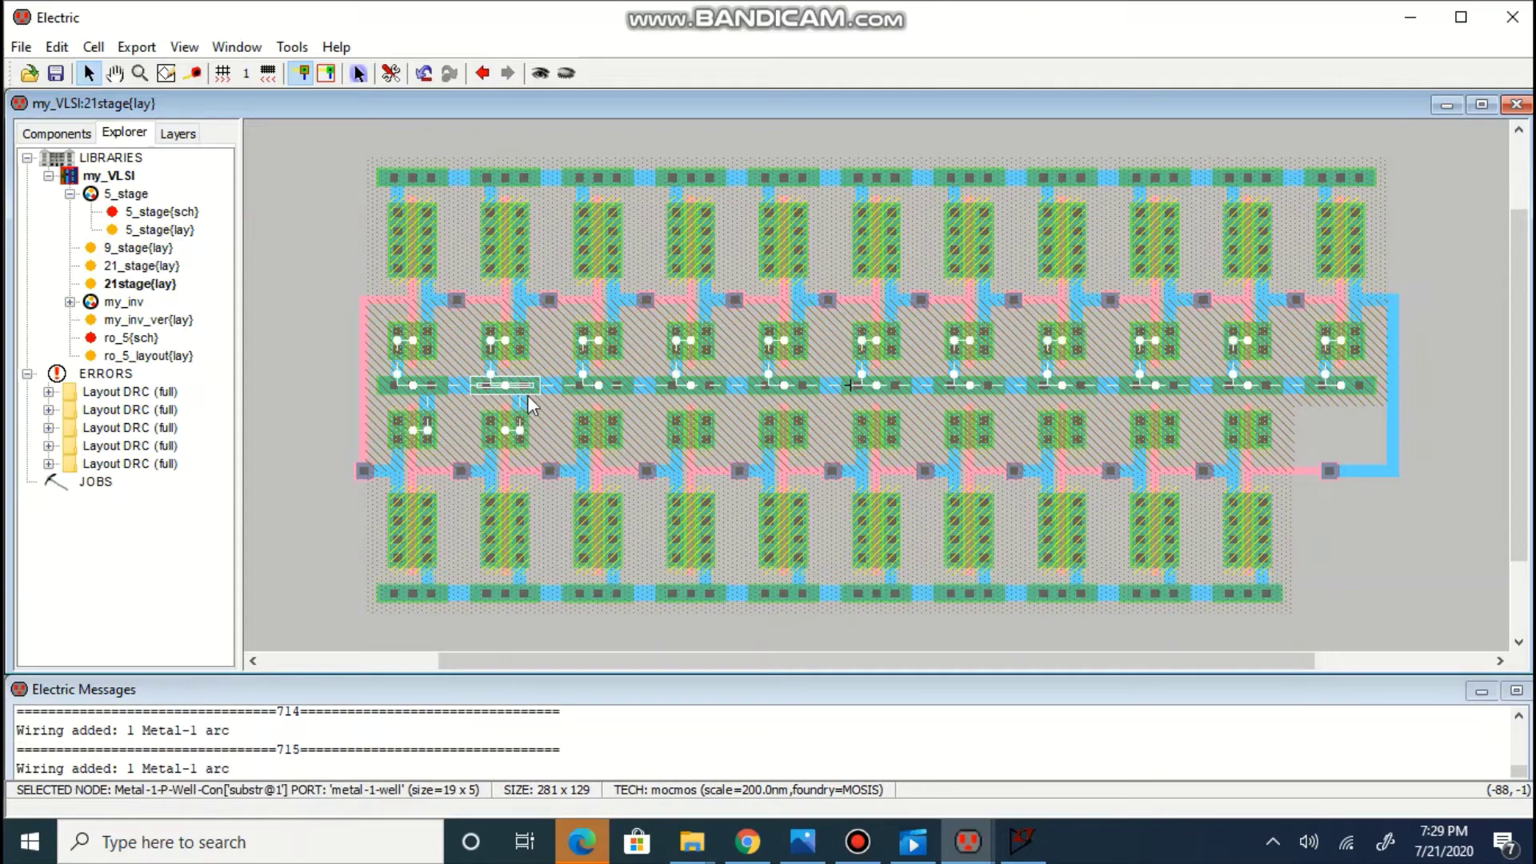
{"action": "left_click", "coordinate": [612, 429]}
{"action": "right_click", "coordinate": [616, 390]}
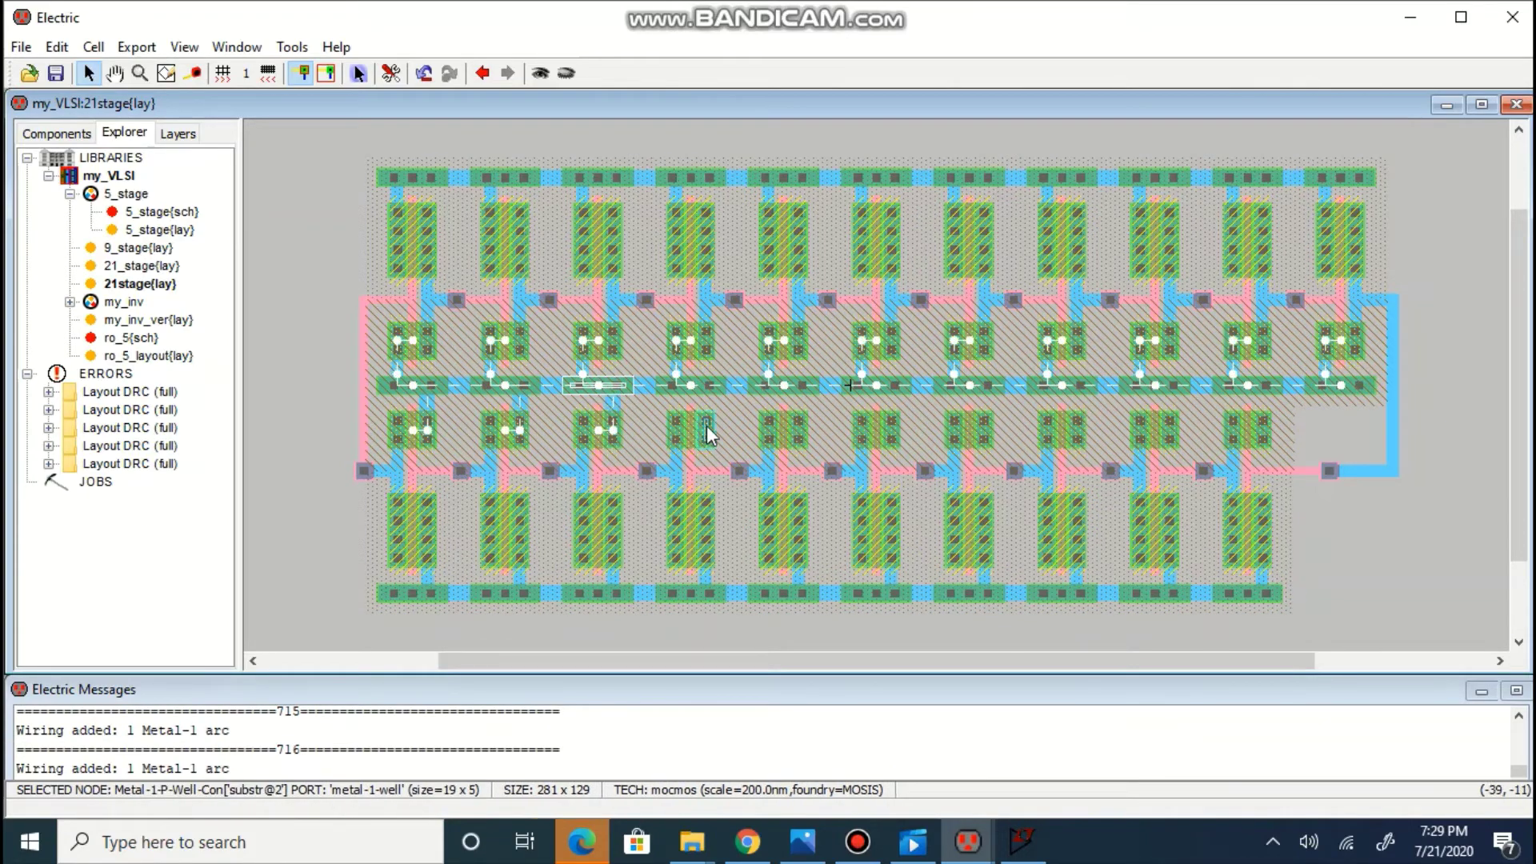
{"action": "left_click", "coordinate": [704, 429]}
{"action": "left_click", "coordinate": [798, 430]}
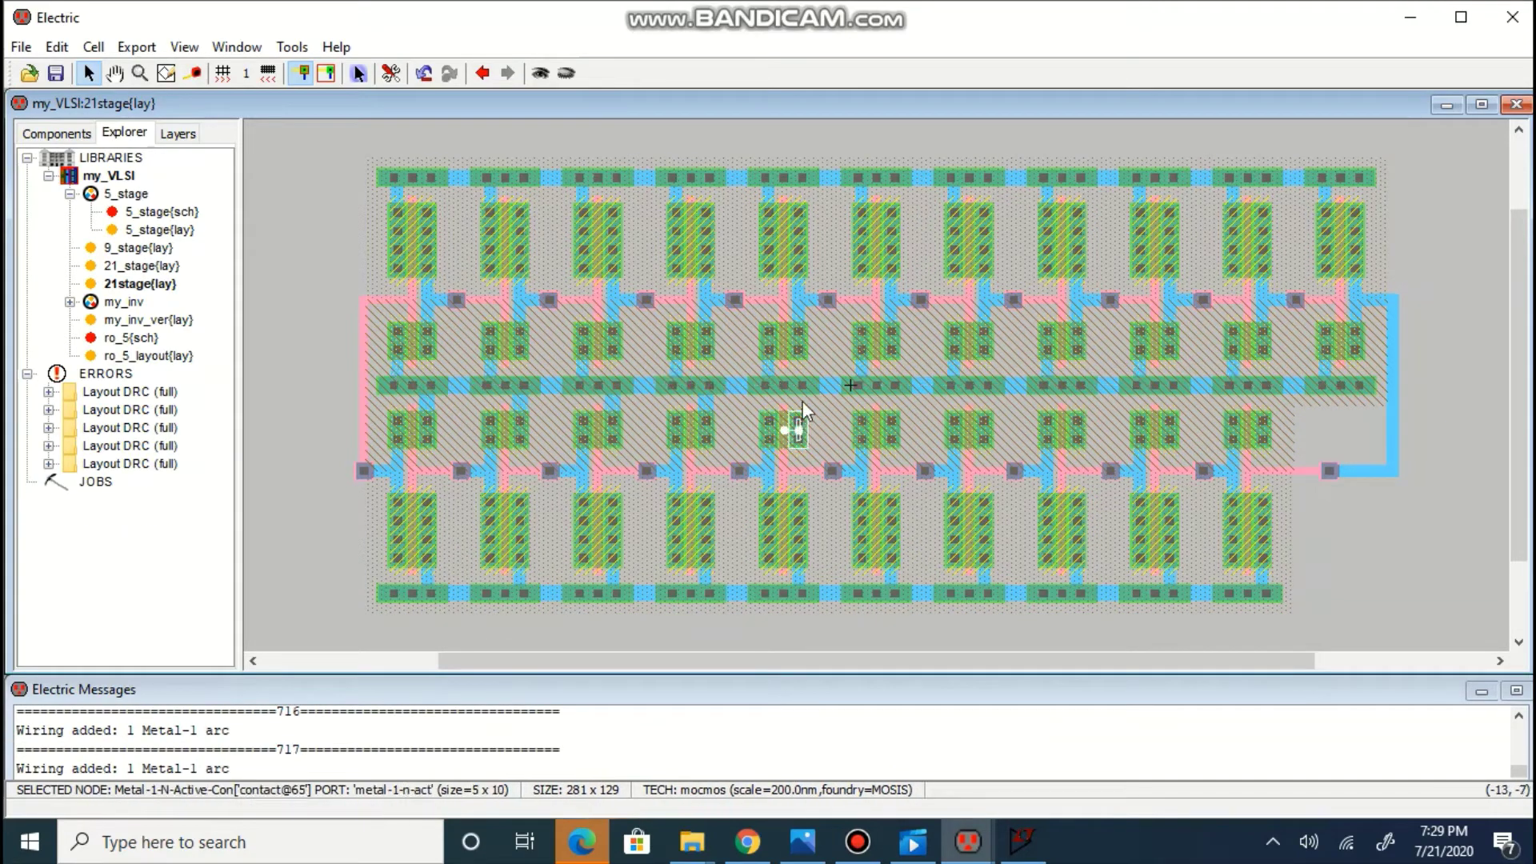
{"action": "right_click", "coordinate": [803, 389]}
{"action": "left_click", "coordinate": [888, 432]}
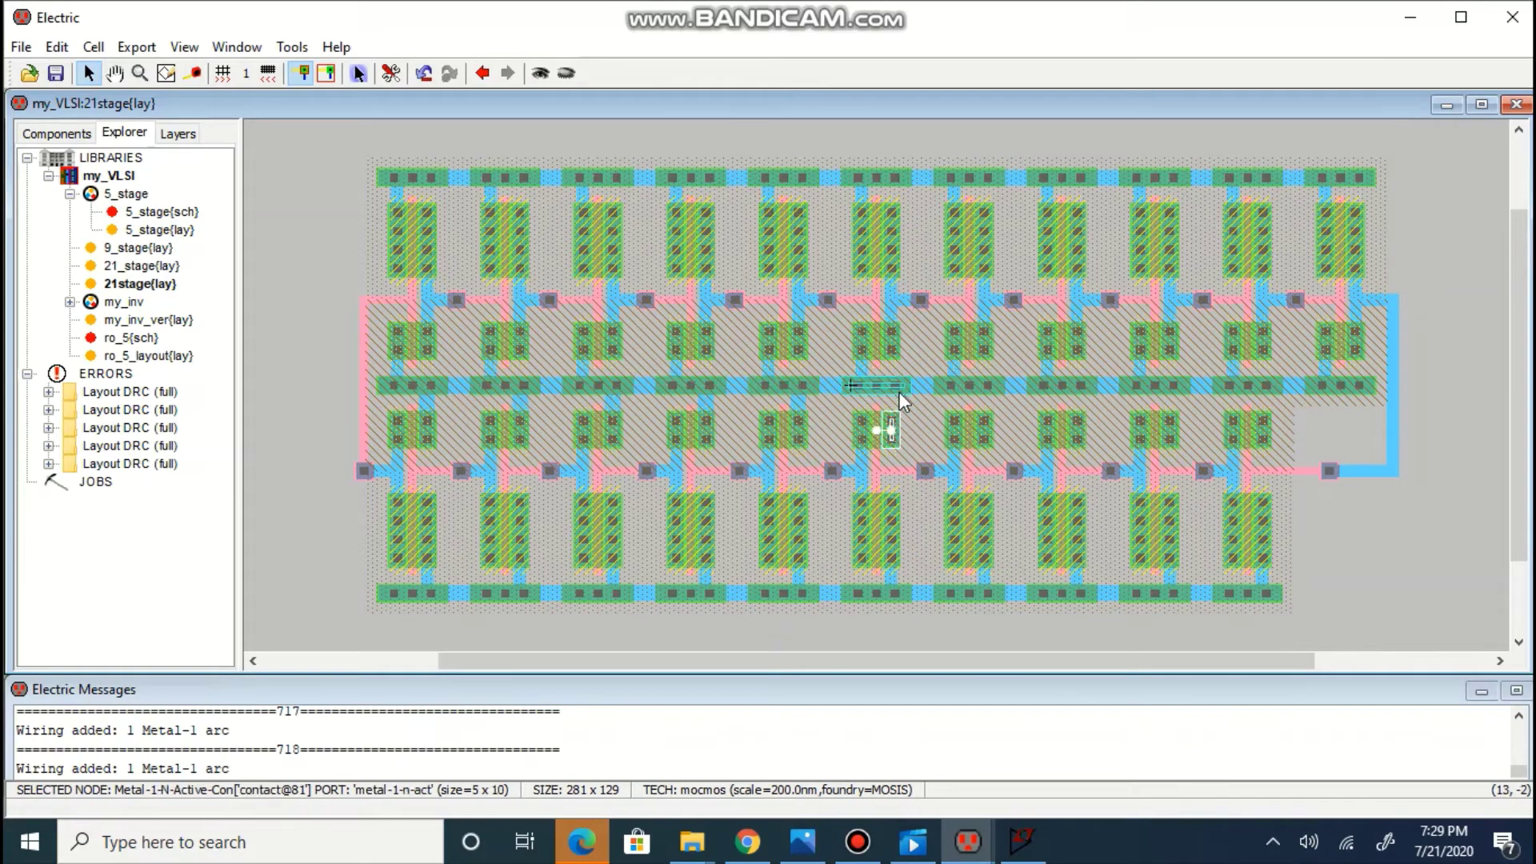
{"action": "right_click", "coordinate": [898, 390]}
{"action": "left_click", "coordinate": [984, 432]}
{"action": "right_click", "coordinate": [991, 390]}
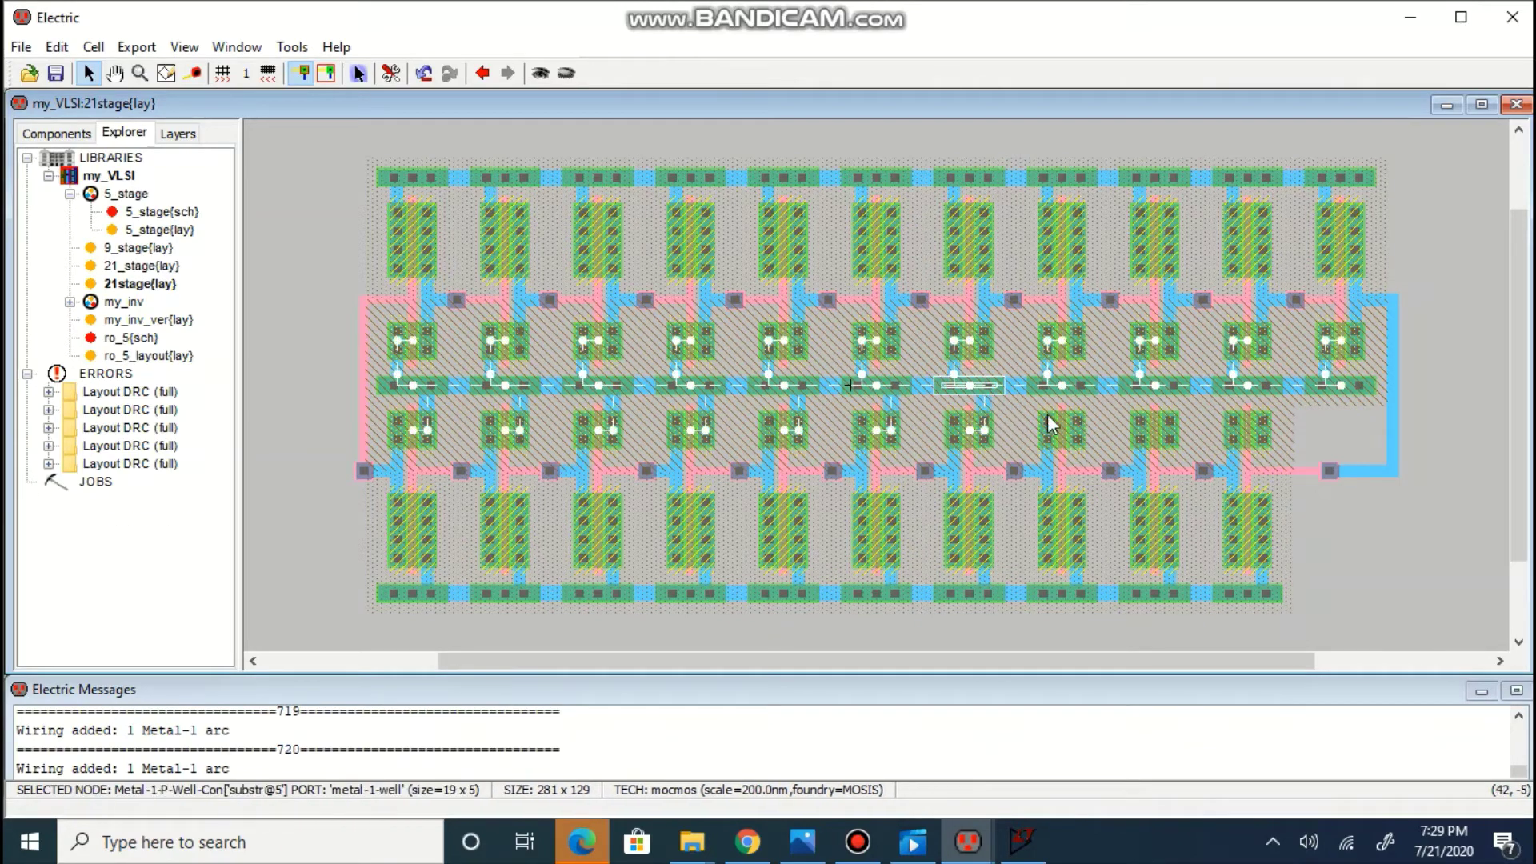
{"action": "left_click", "coordinate": [1076, 429]}
{"action": "right_click", "coordinate": [1072, 391]}
{"action": "left_click", "coordinate": [1169, 429]}
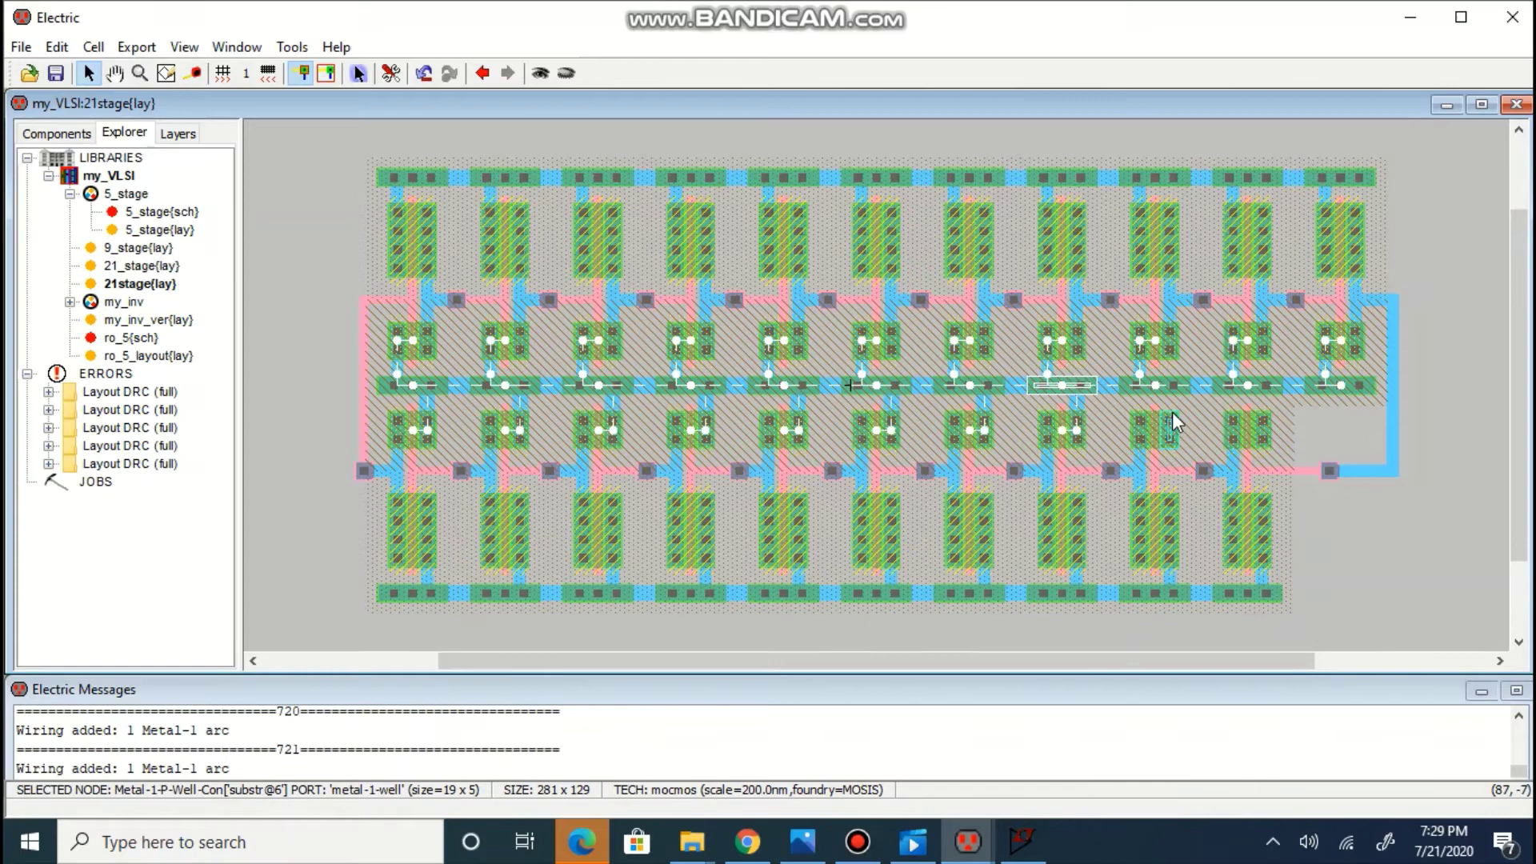
{"action": "right_click", "coordinate": [1174, 390]}
{"action": "left_click", "coordinate": [1261, 430]}
{"action": "right_click", "coordinate": [1260, 387]}
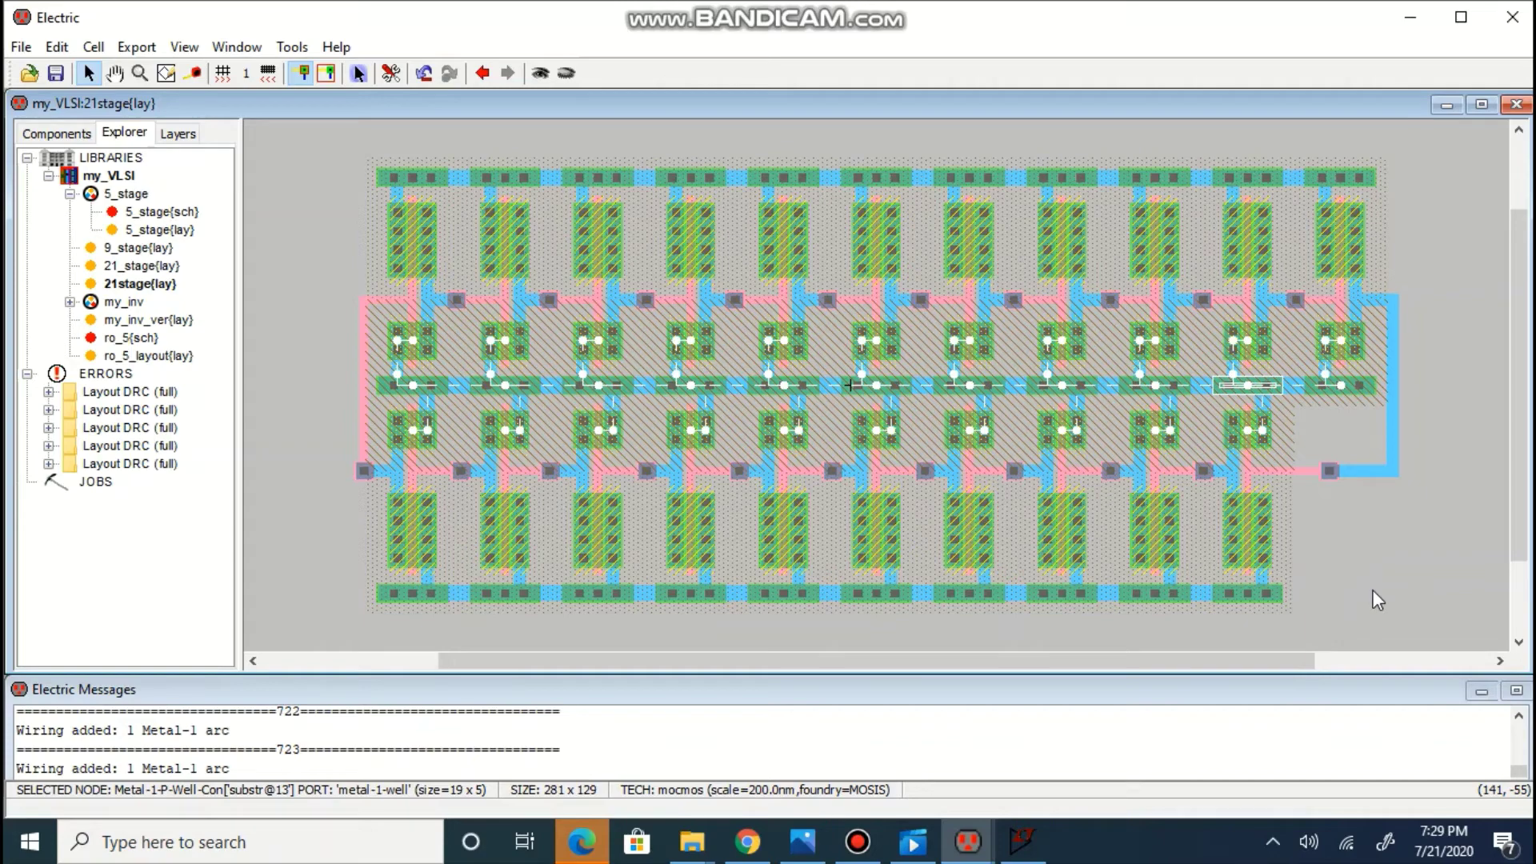
Export the selected middle rail contact under the name gnd
{"action": "key", "text": "ctrl+e"}
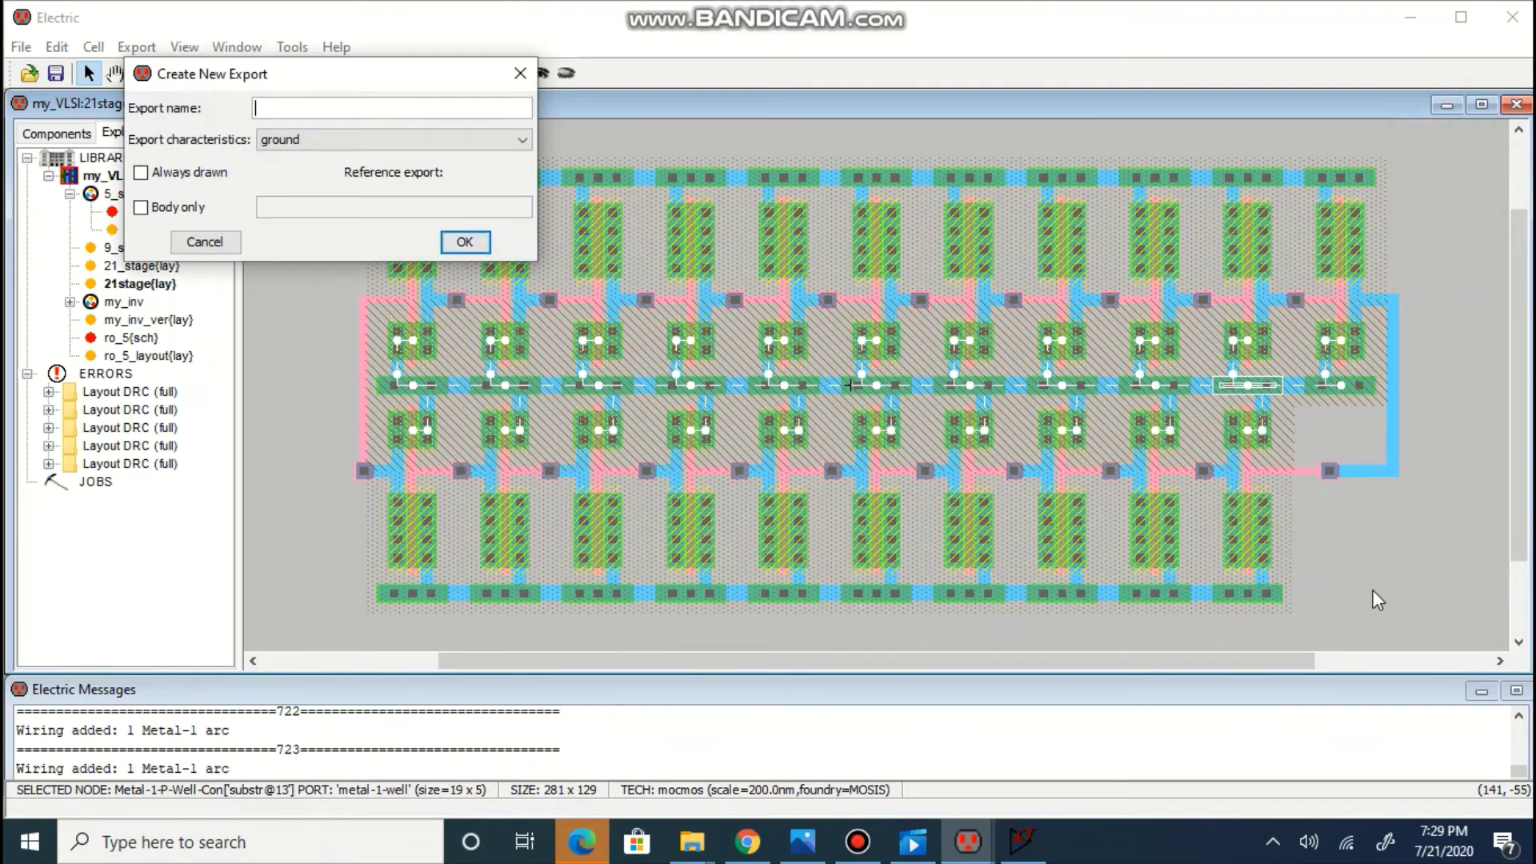
{"action": "type", "text": "gnd"}
{"action": "key", "text": "Return"}
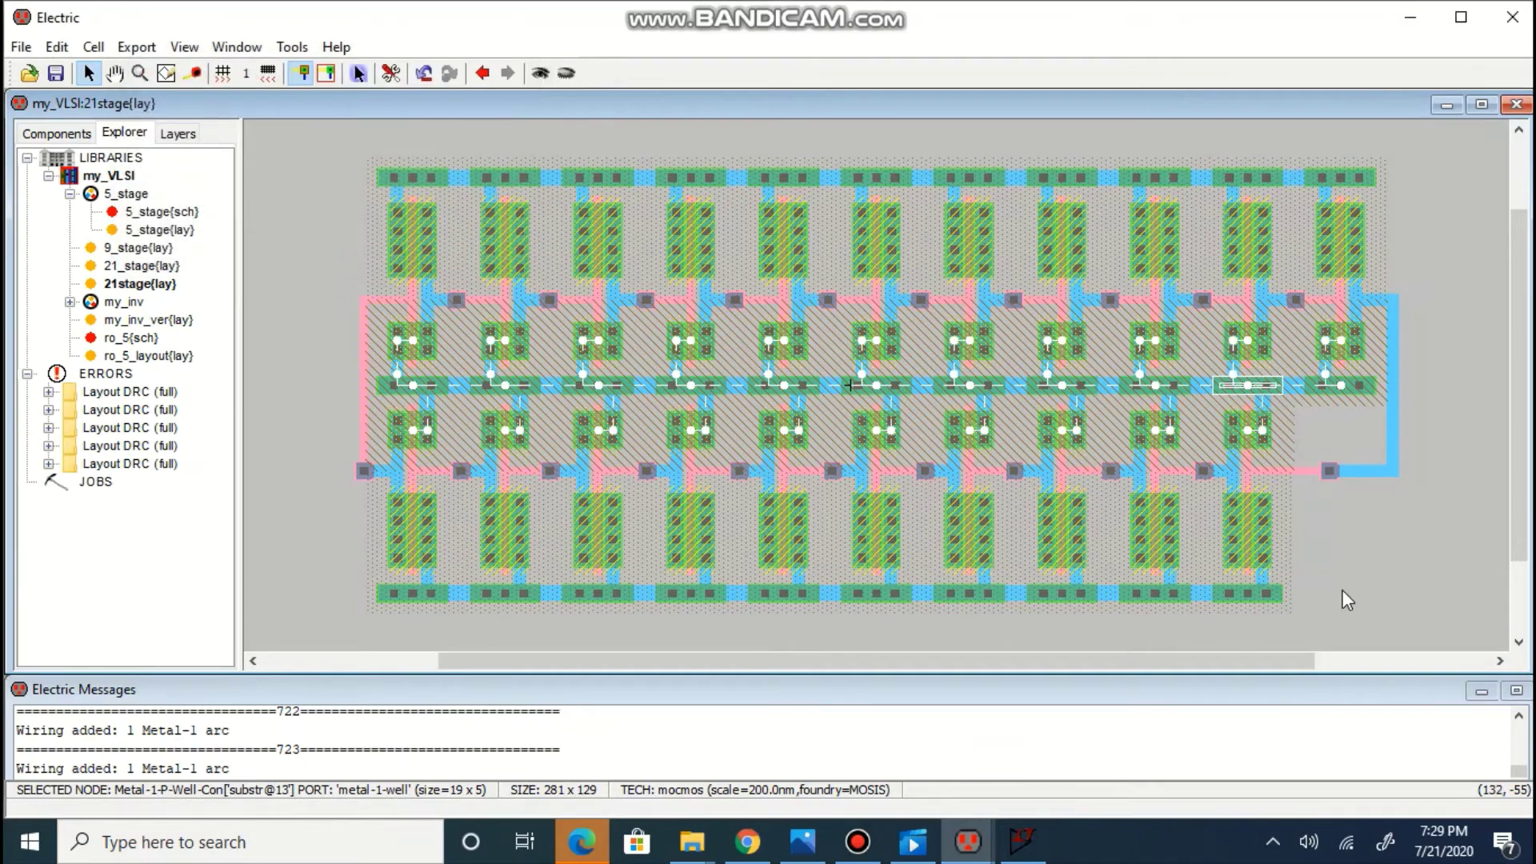
Run a Metal-1 wire from the top rail's left contact down the left edge to the bottom rail, then check DRC
{"action": "left_click", "coordinate": [1319, 179]}
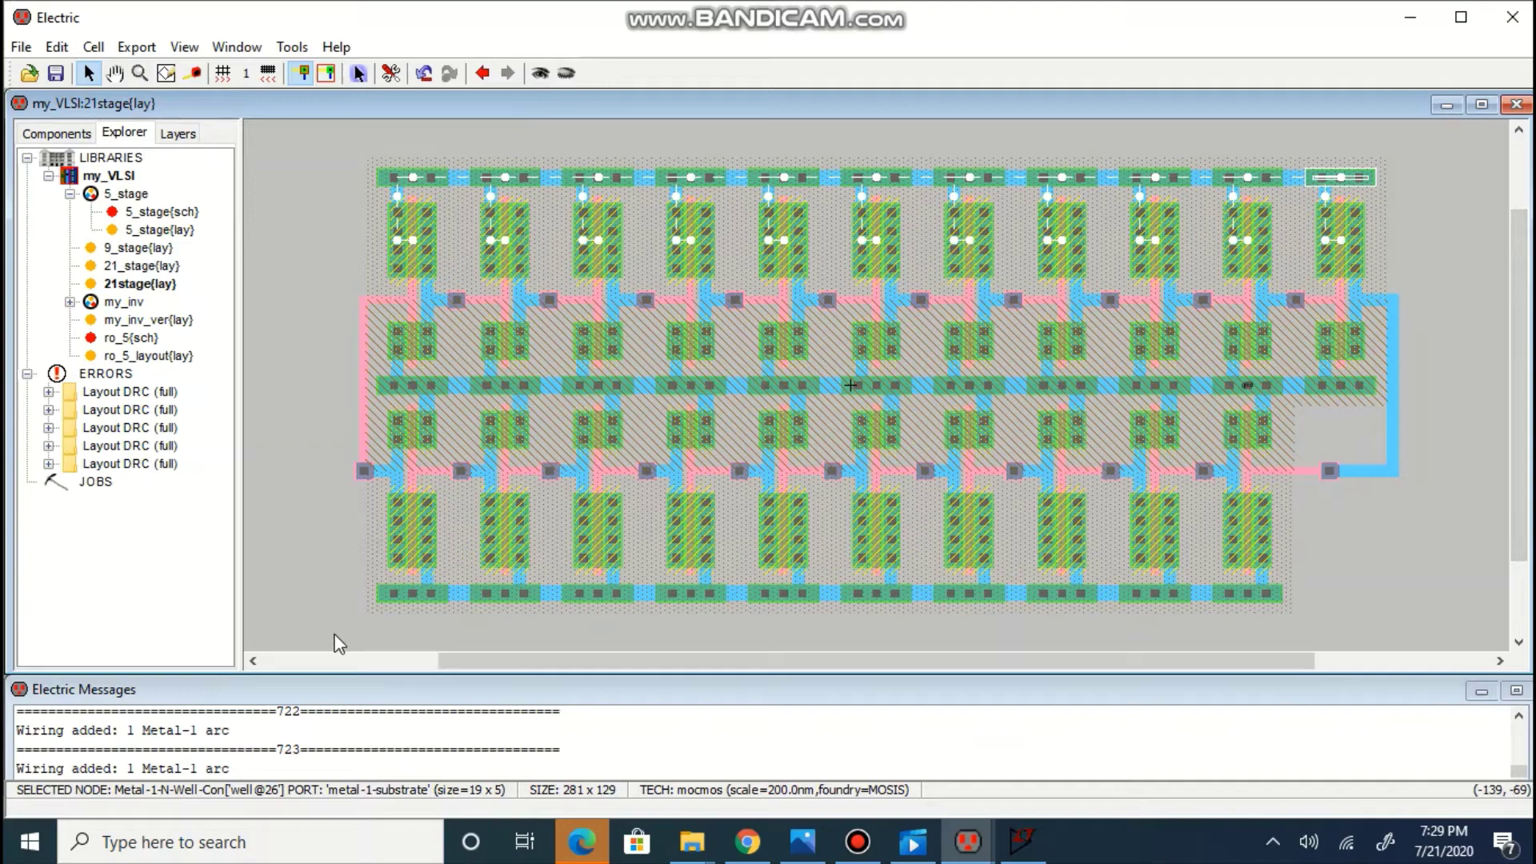
{"action": "left_click", "coordinate": [328, 614]}
{"action": "left_click", "coordinate": [381, 177]}
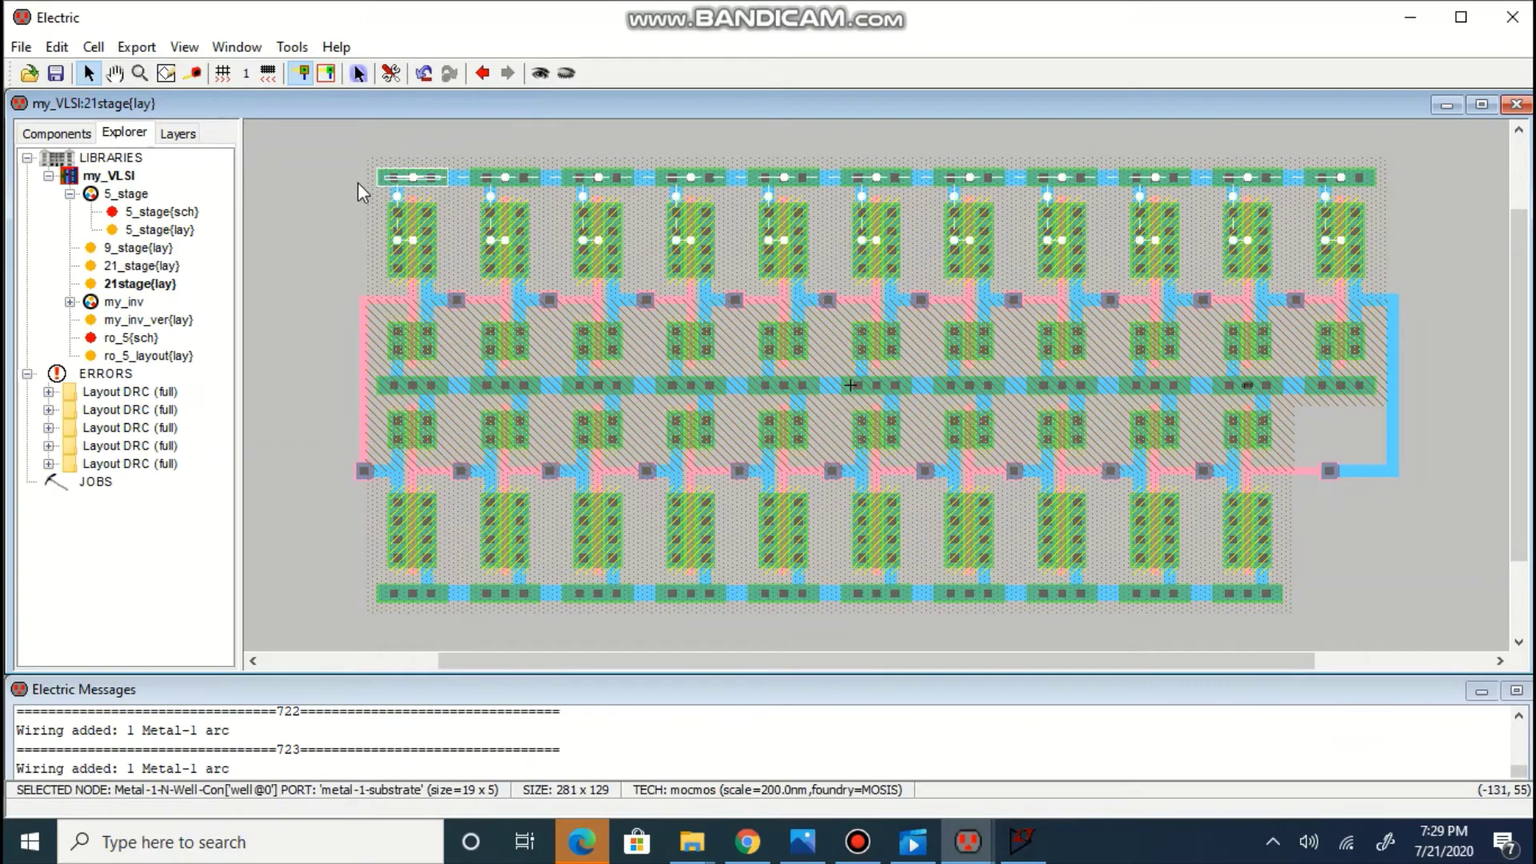
{"action": "right_click", "coordinate": [359, 178]}
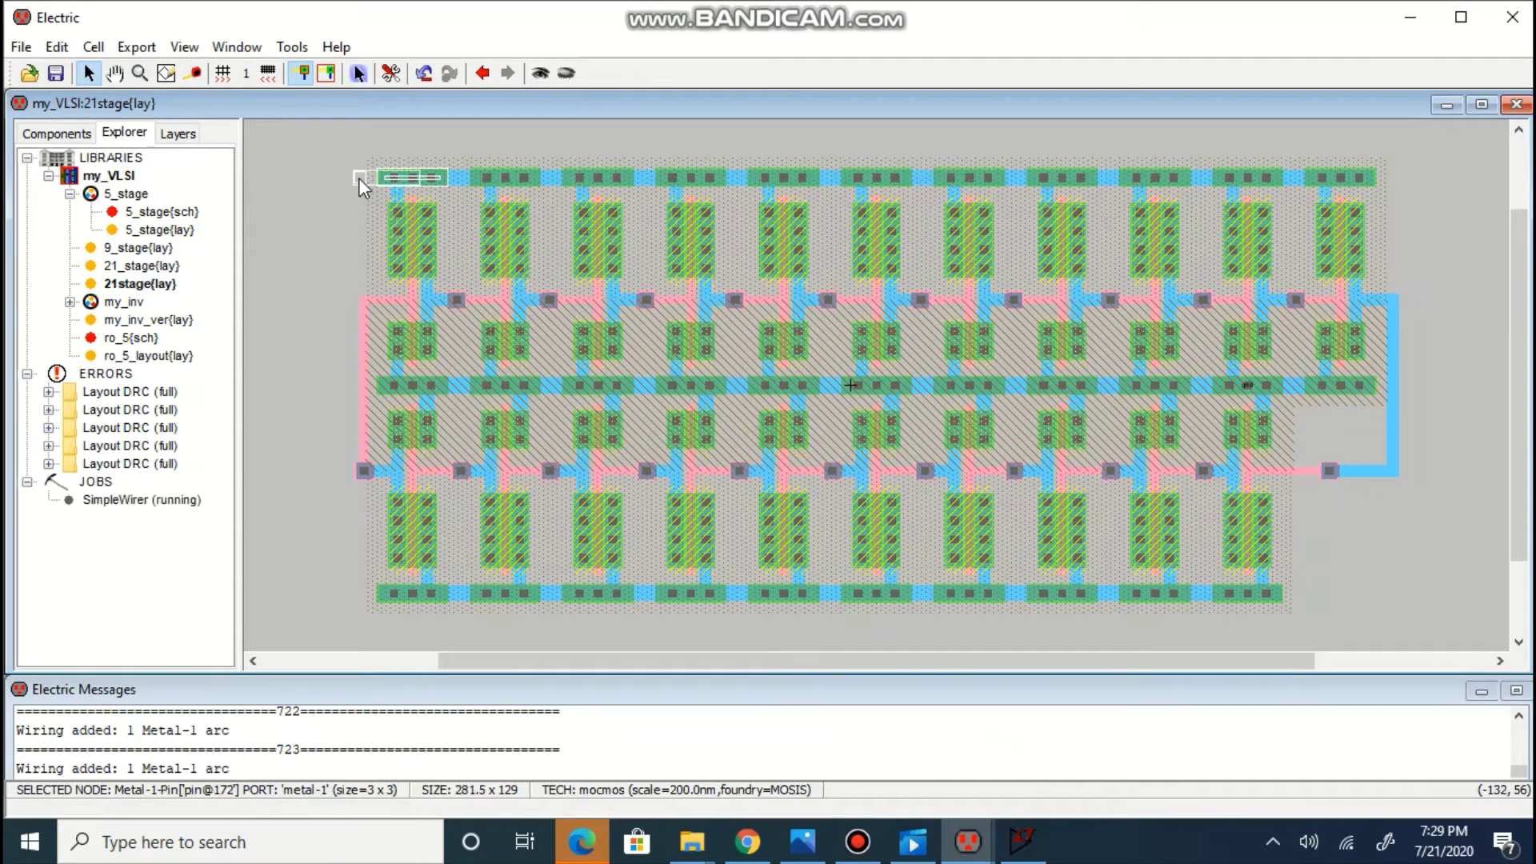
{"action": "right_click", "coordinate": [354, 593]}
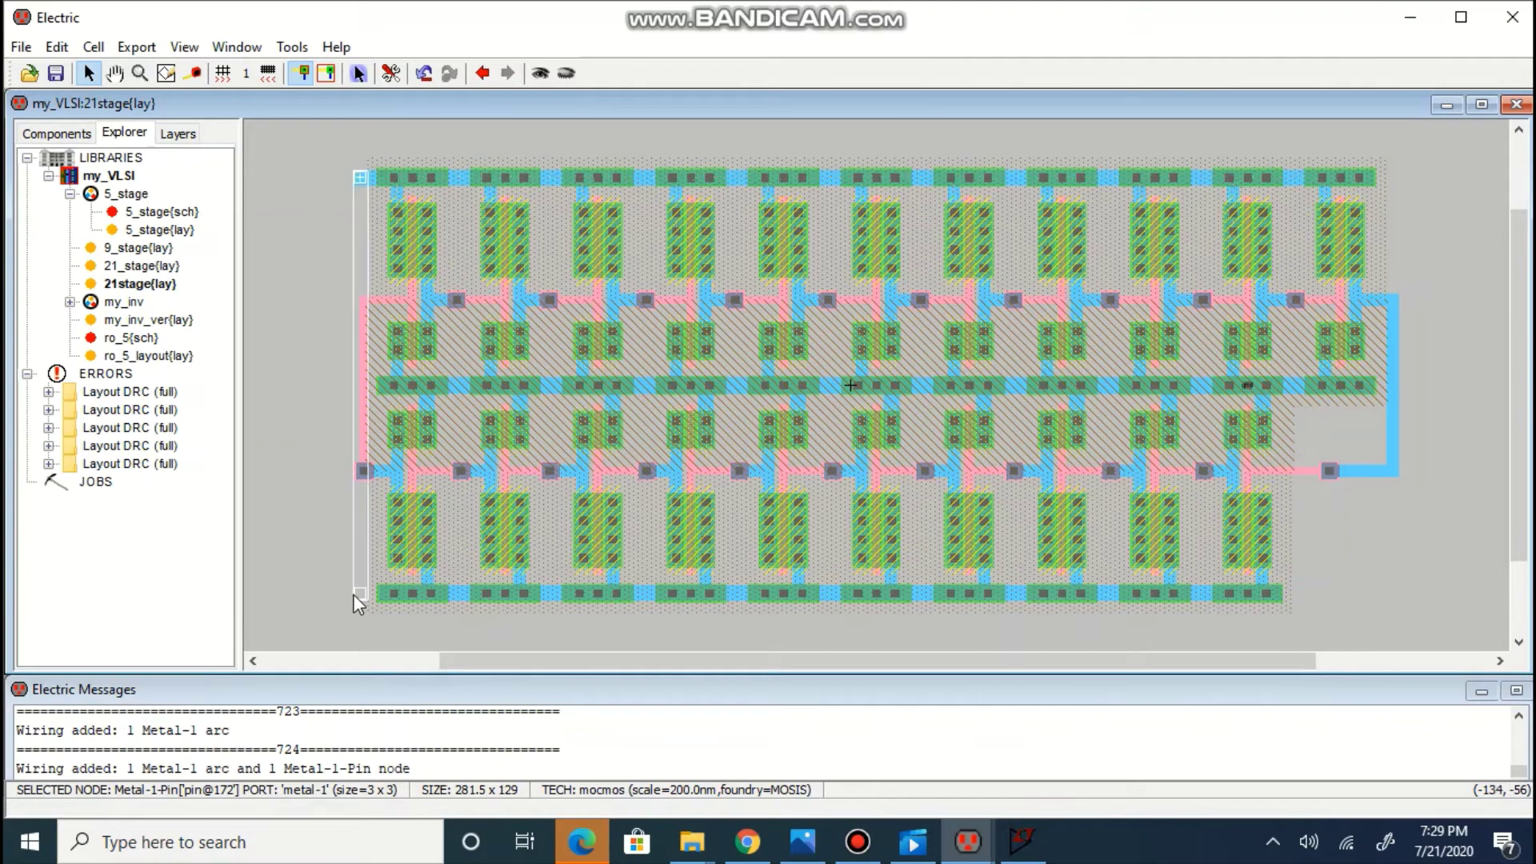
{"action": "right_click", "coordinate": [385, 591]}
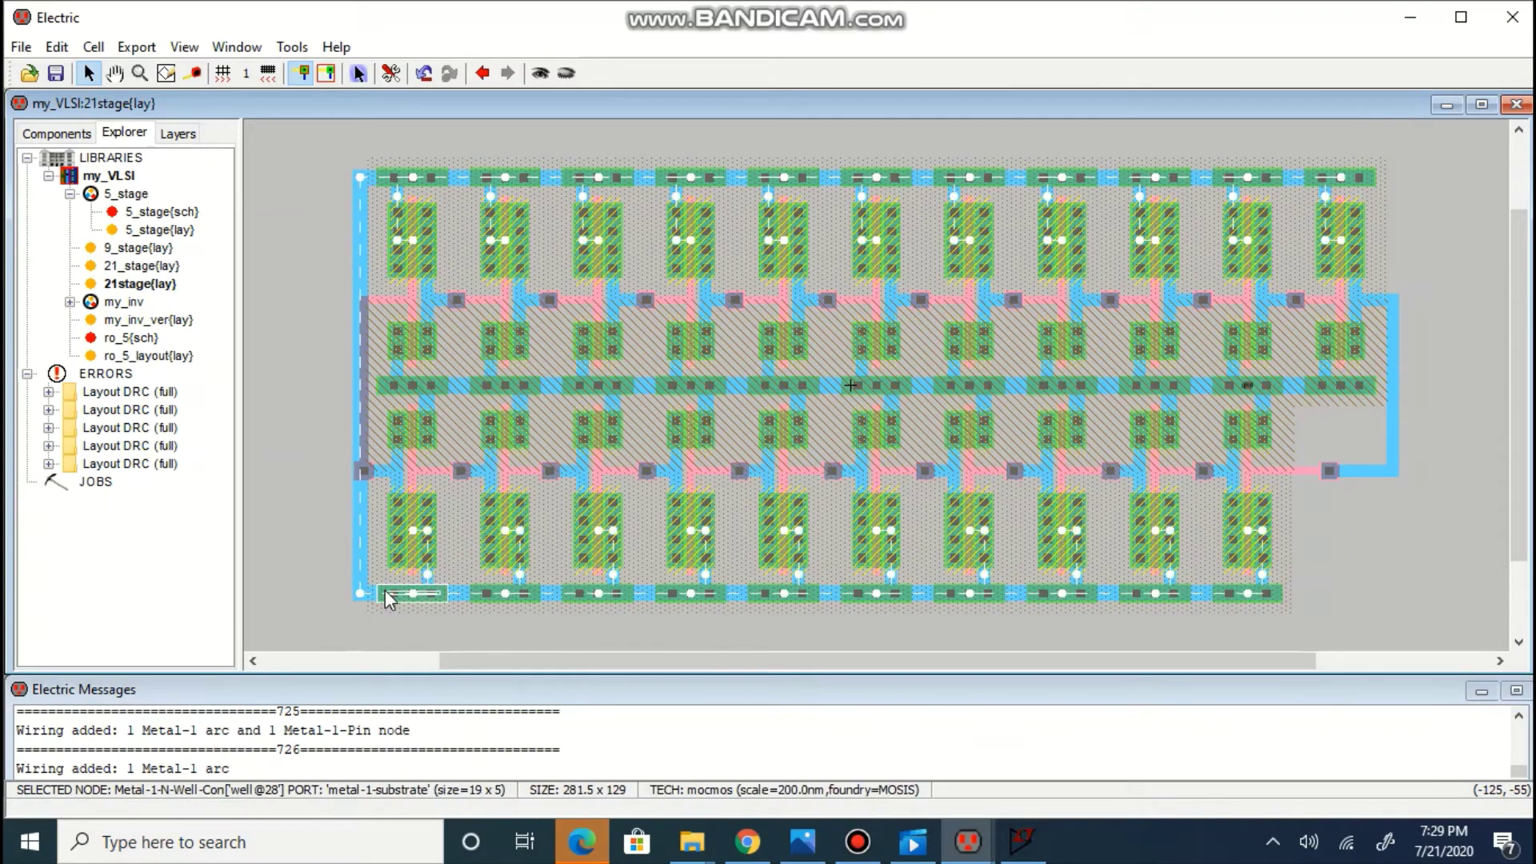
{"action": "left_click", "coordinate": [387, 641]}
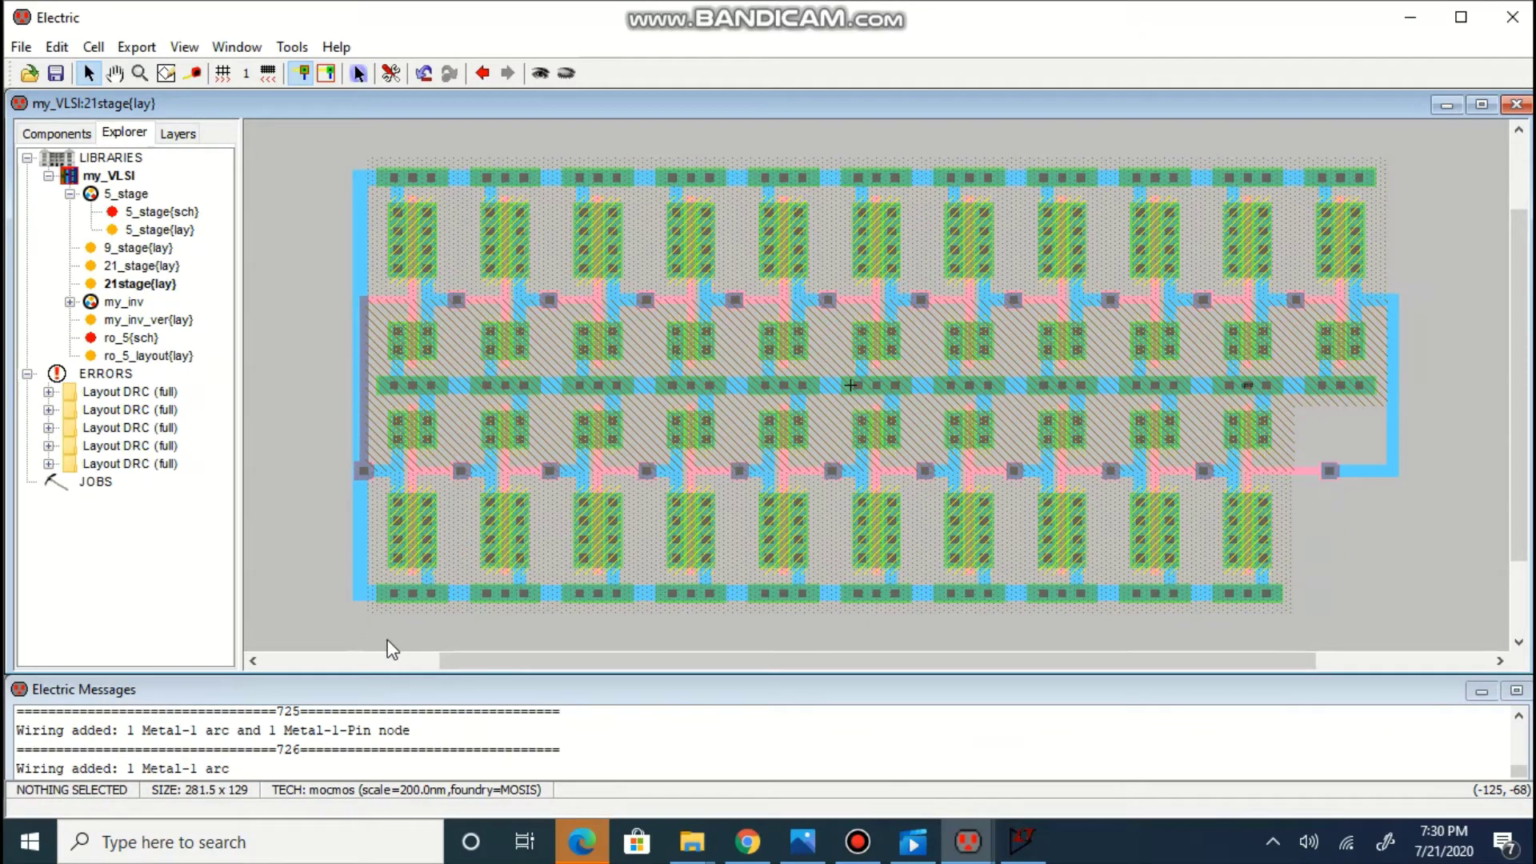
{"action": "key", "text": "F5"}
{"action": "left_click", "coordinate": [771, 446]}
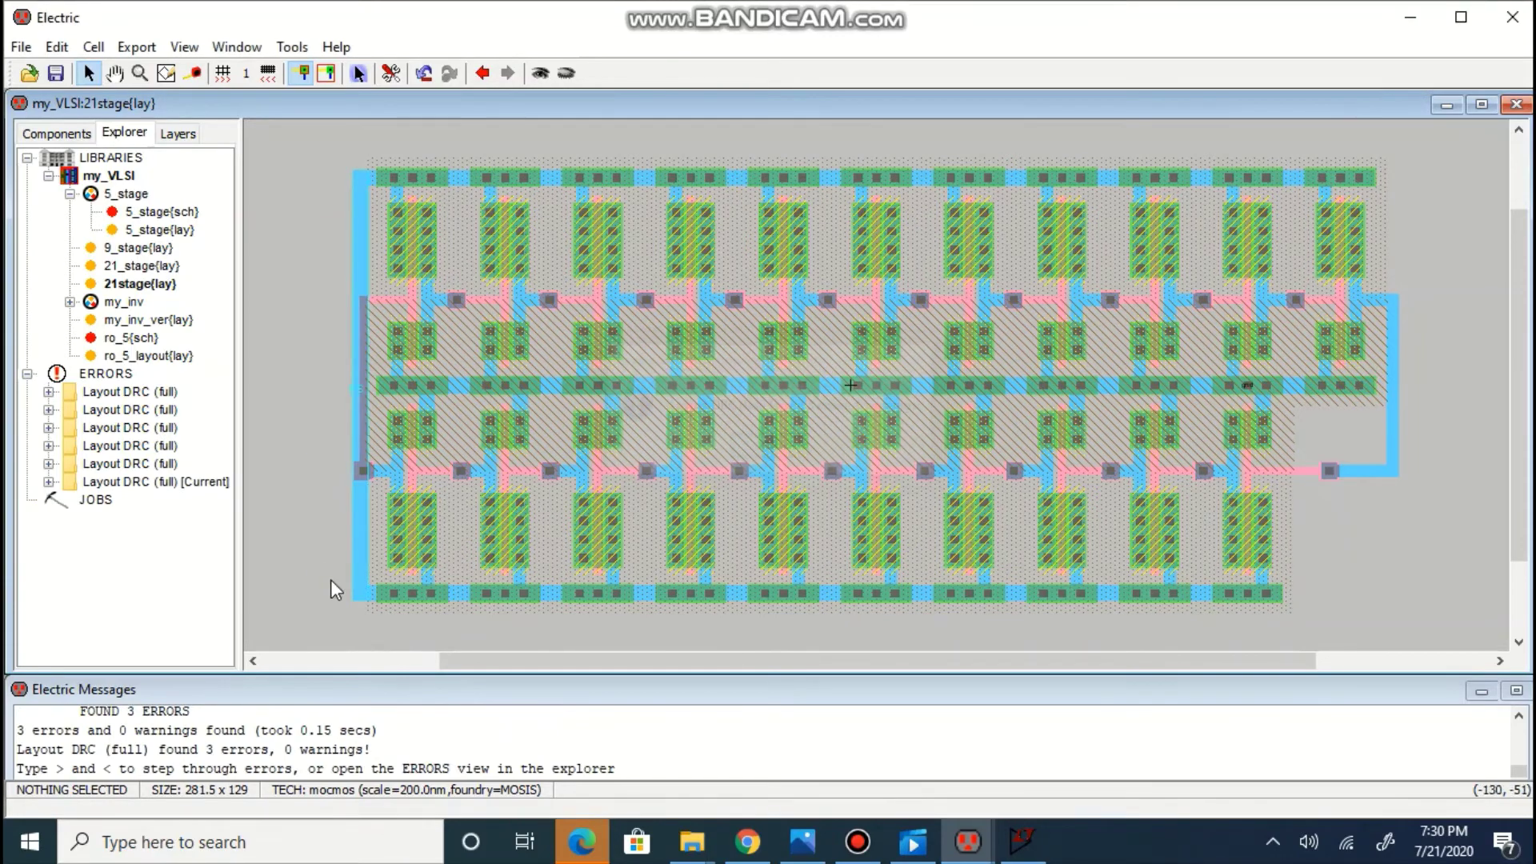
Shift the left vertical metal rail one unit left and rerun DRC
{"action": "left_click", "coordinate": [357, 555]}
{"action": "key", "text": "Left"}
{"action": "key", "text": "Left"}
{"action": "key", "text": "Left"}
{"action": "key", "text": "Left"}
{"action": "key", "text": "Left"}
{"action": "key", "text": "Left"}
{"action": "key", "text": "Left"}
{"action": "key", "text": "Left"}
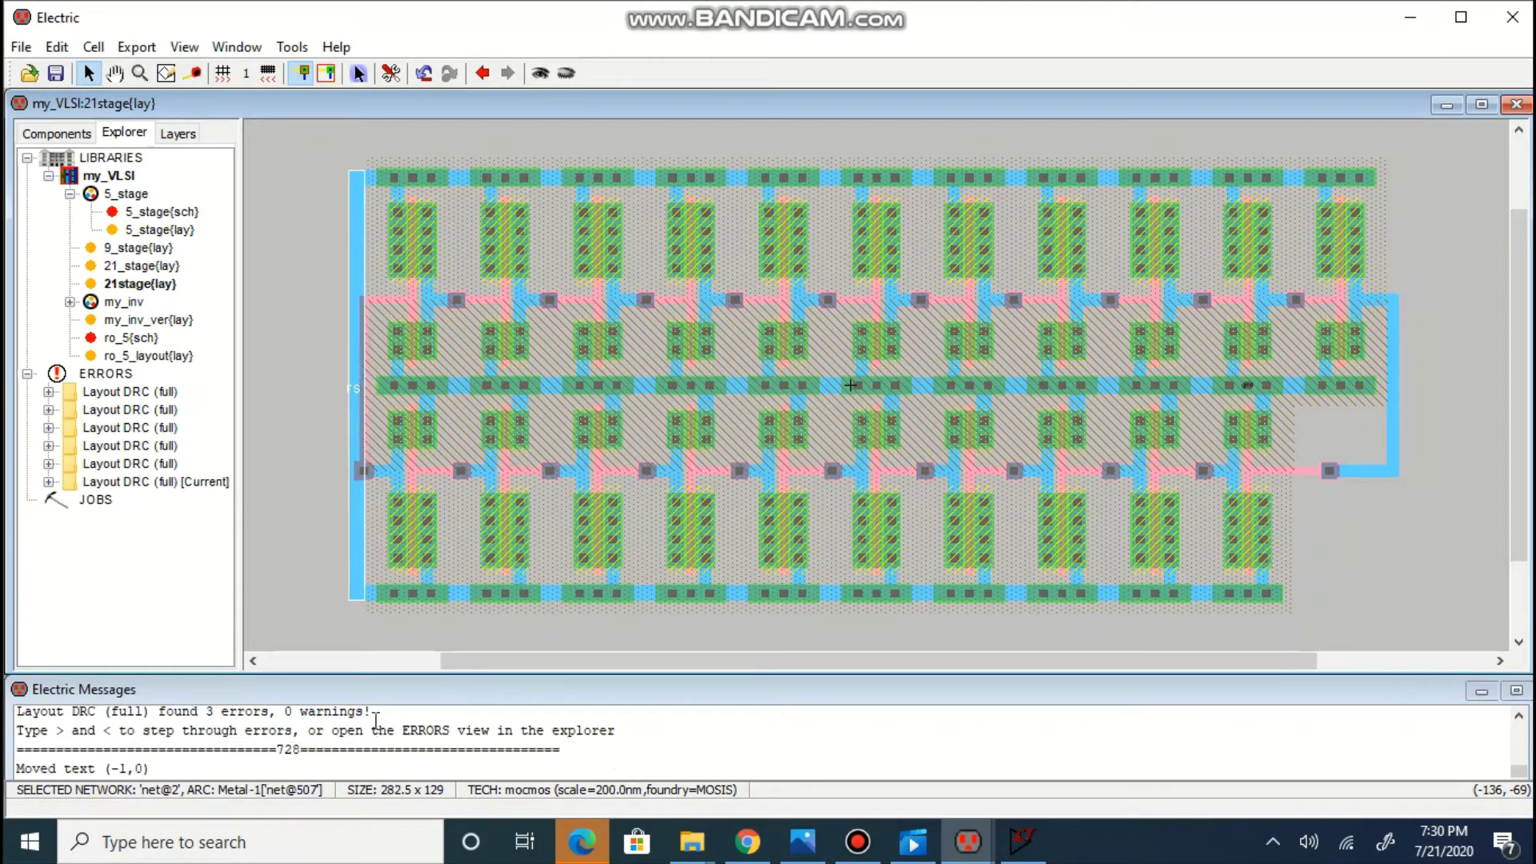
{"action": "key", "text": "F5"}
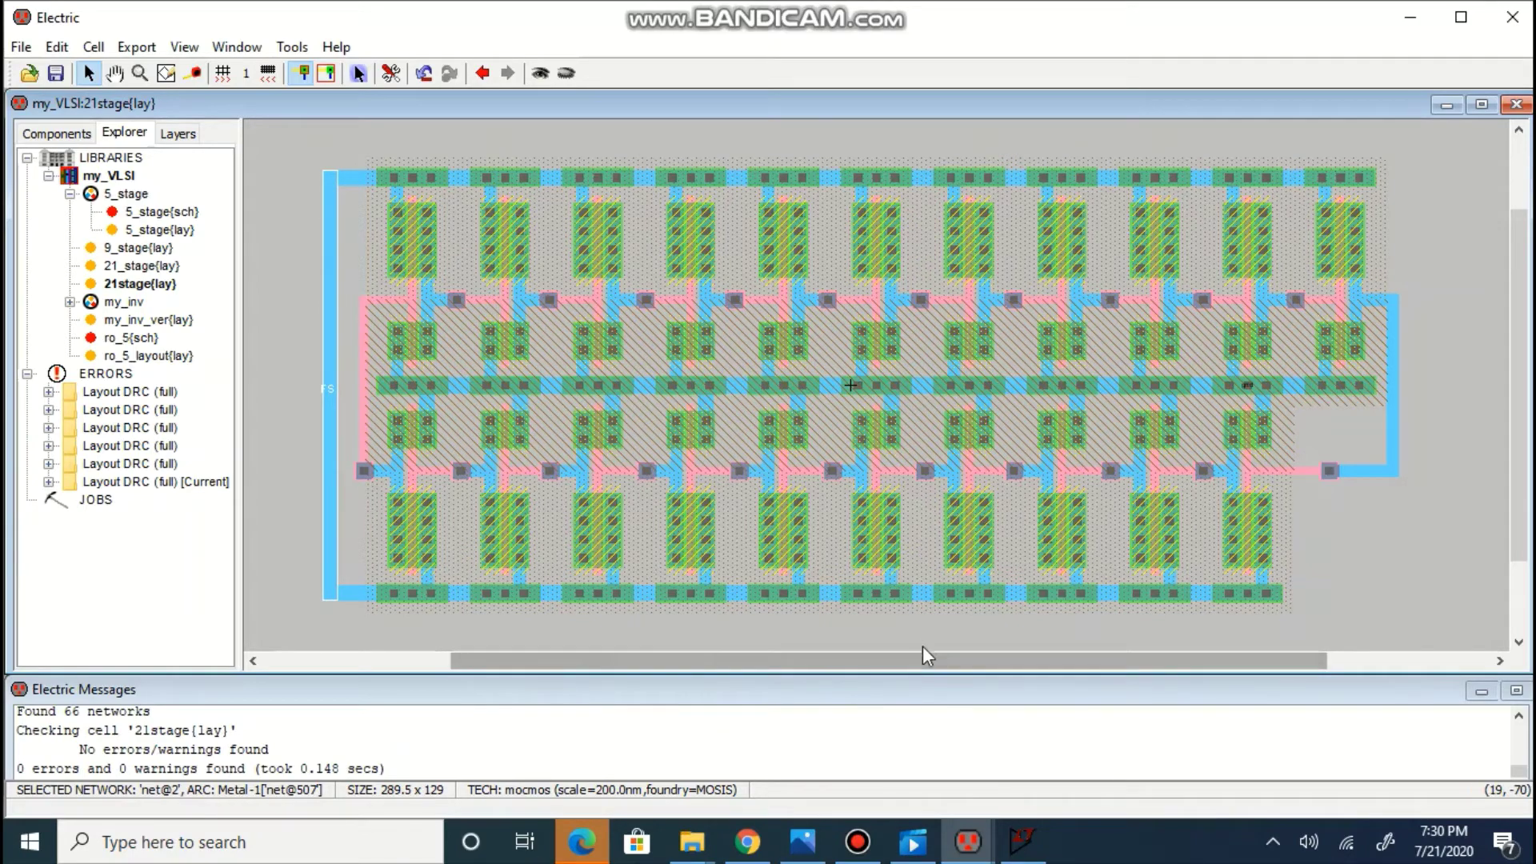
Wire the left vertical rail's top end to the top rail's left end
{"action": "left_click", "coordinate": [931, 624]}
{"action": "left_click", "coordinate": [555, 596]}
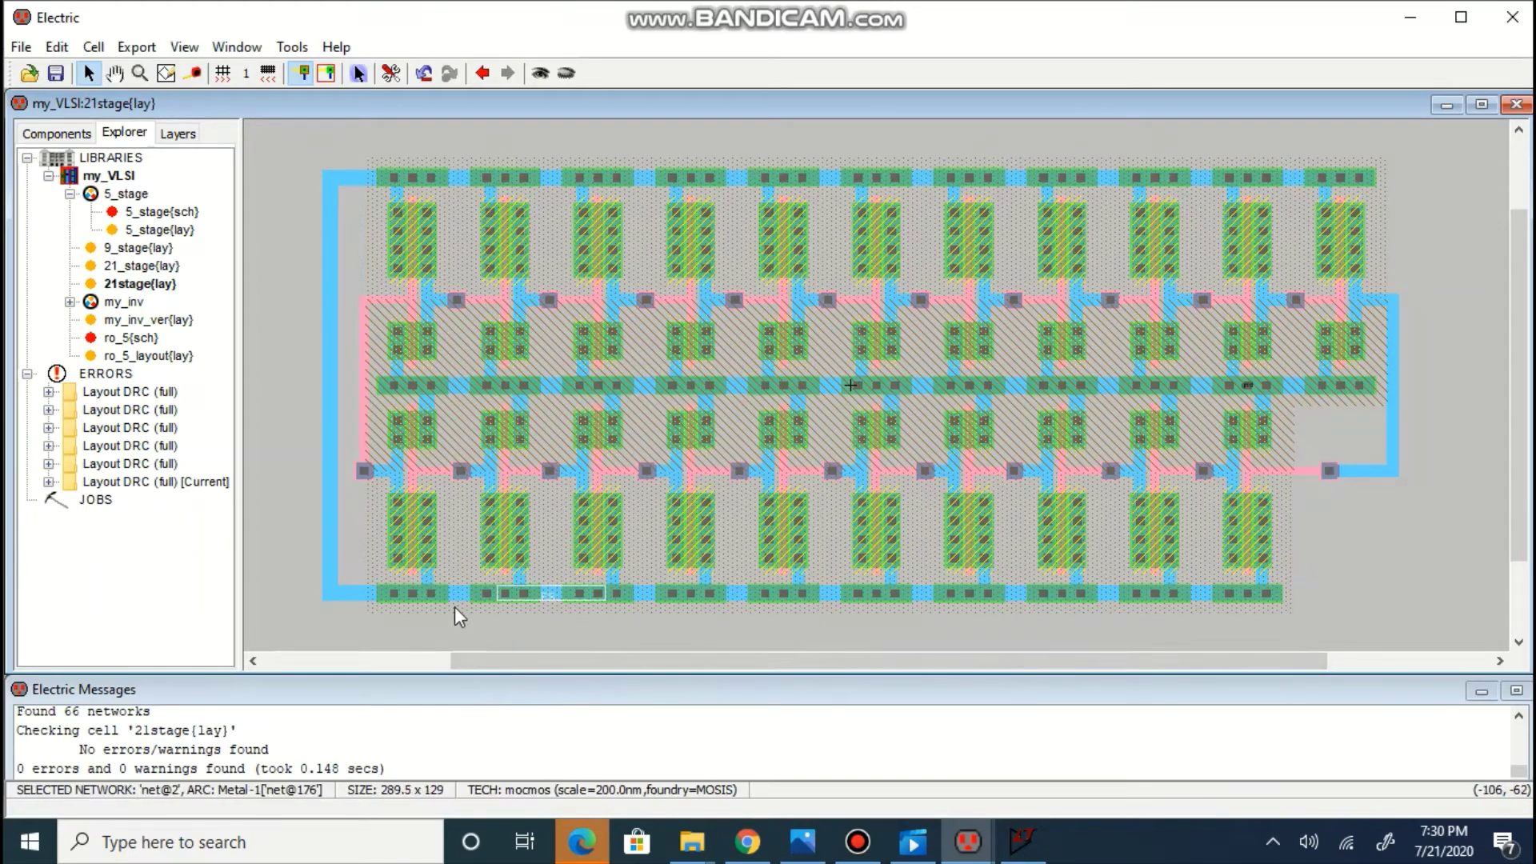
{"action": "left_click", "coordinate": [409, 591]}
{"action": "left_click", "coordinate": [335, 593]}
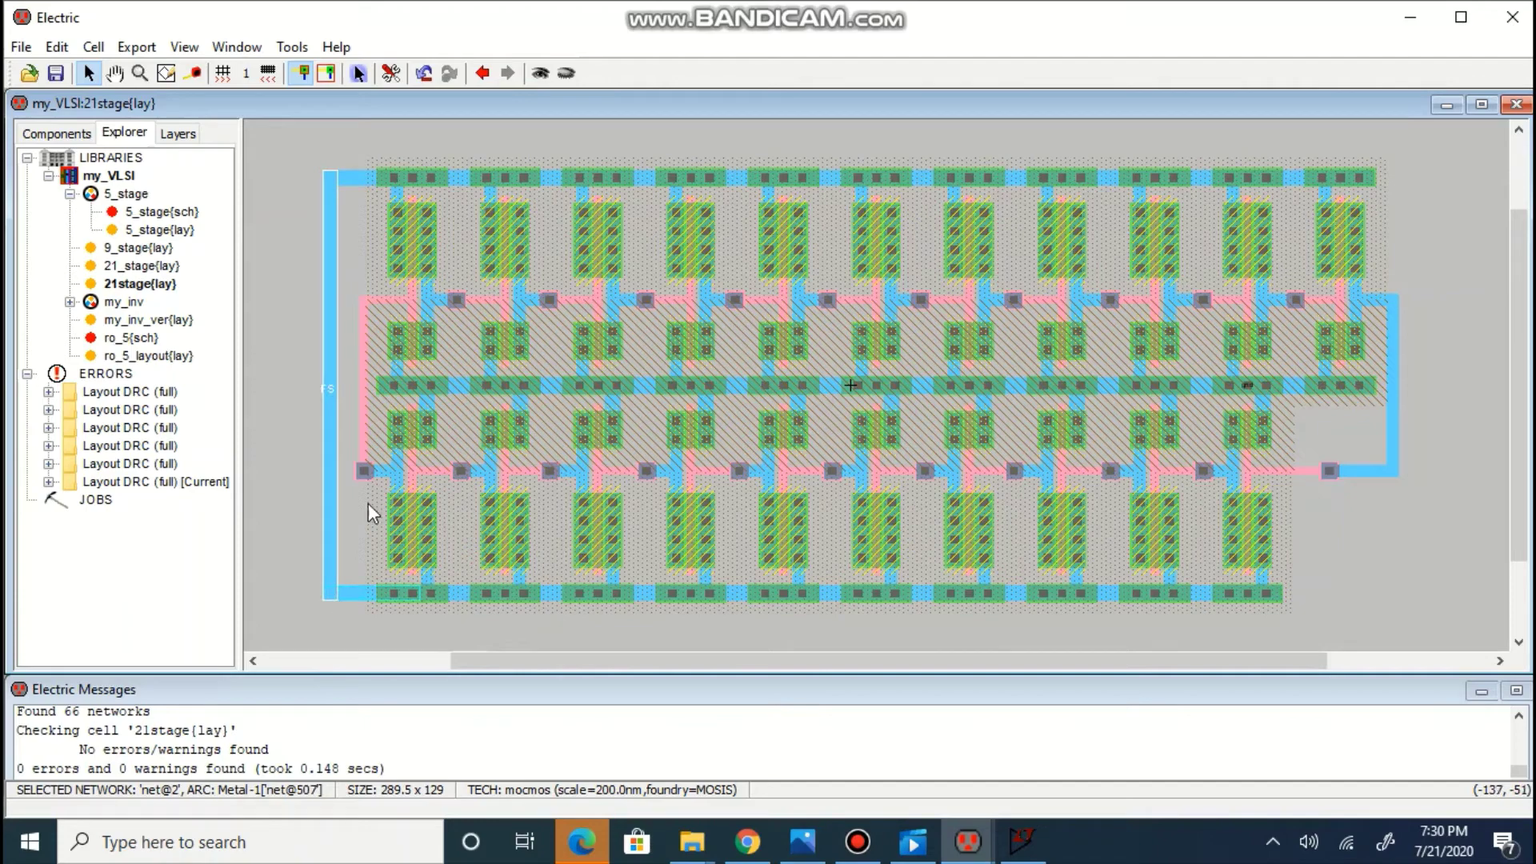
{"action": "left_click", "coordinate": [400, 190]}
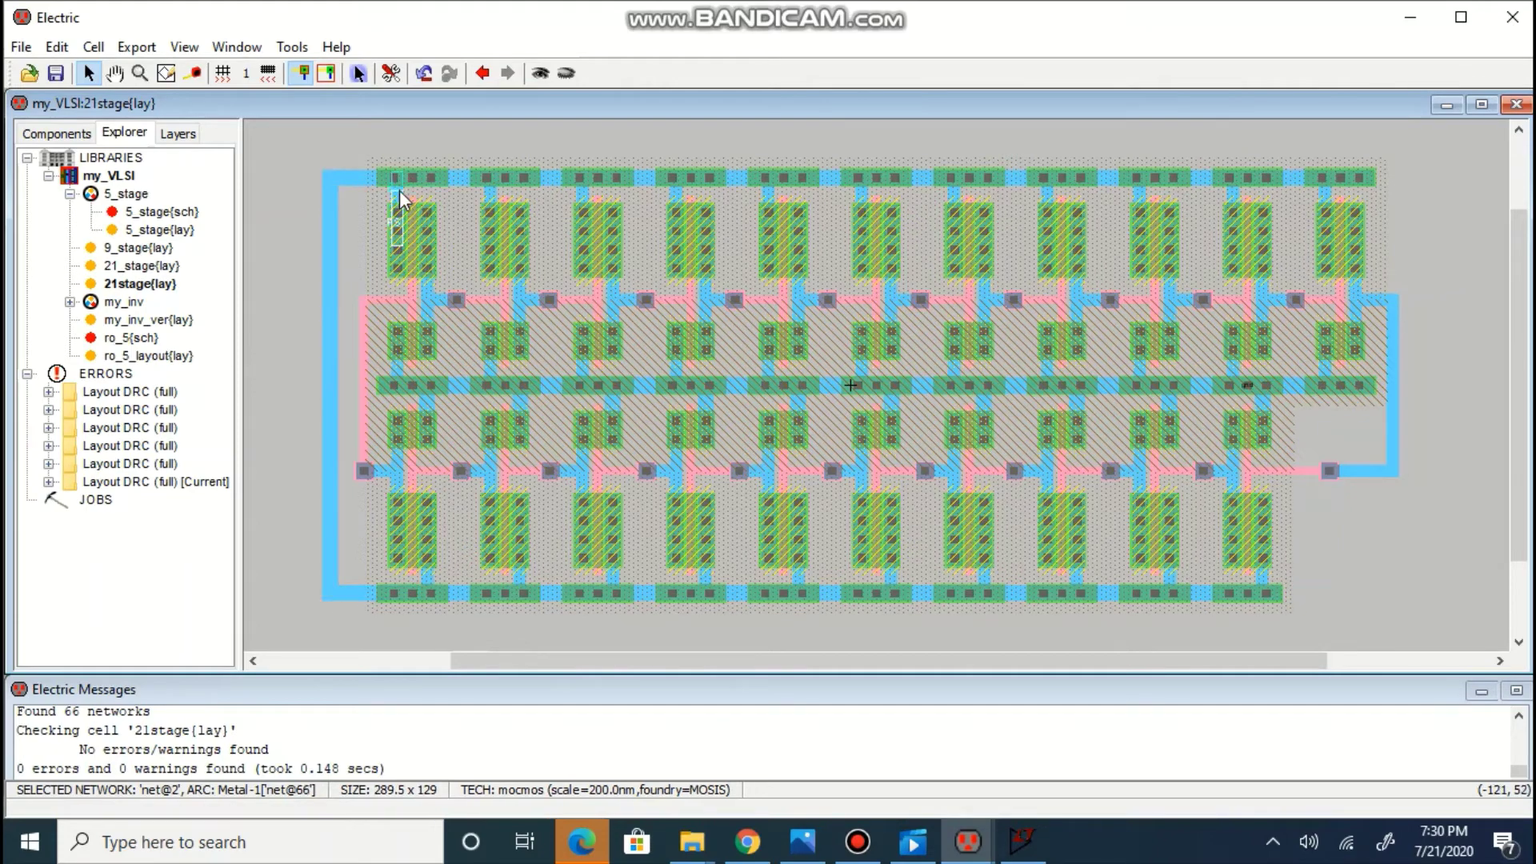
{"action": "right_click", "coordinate": [358, 180]}
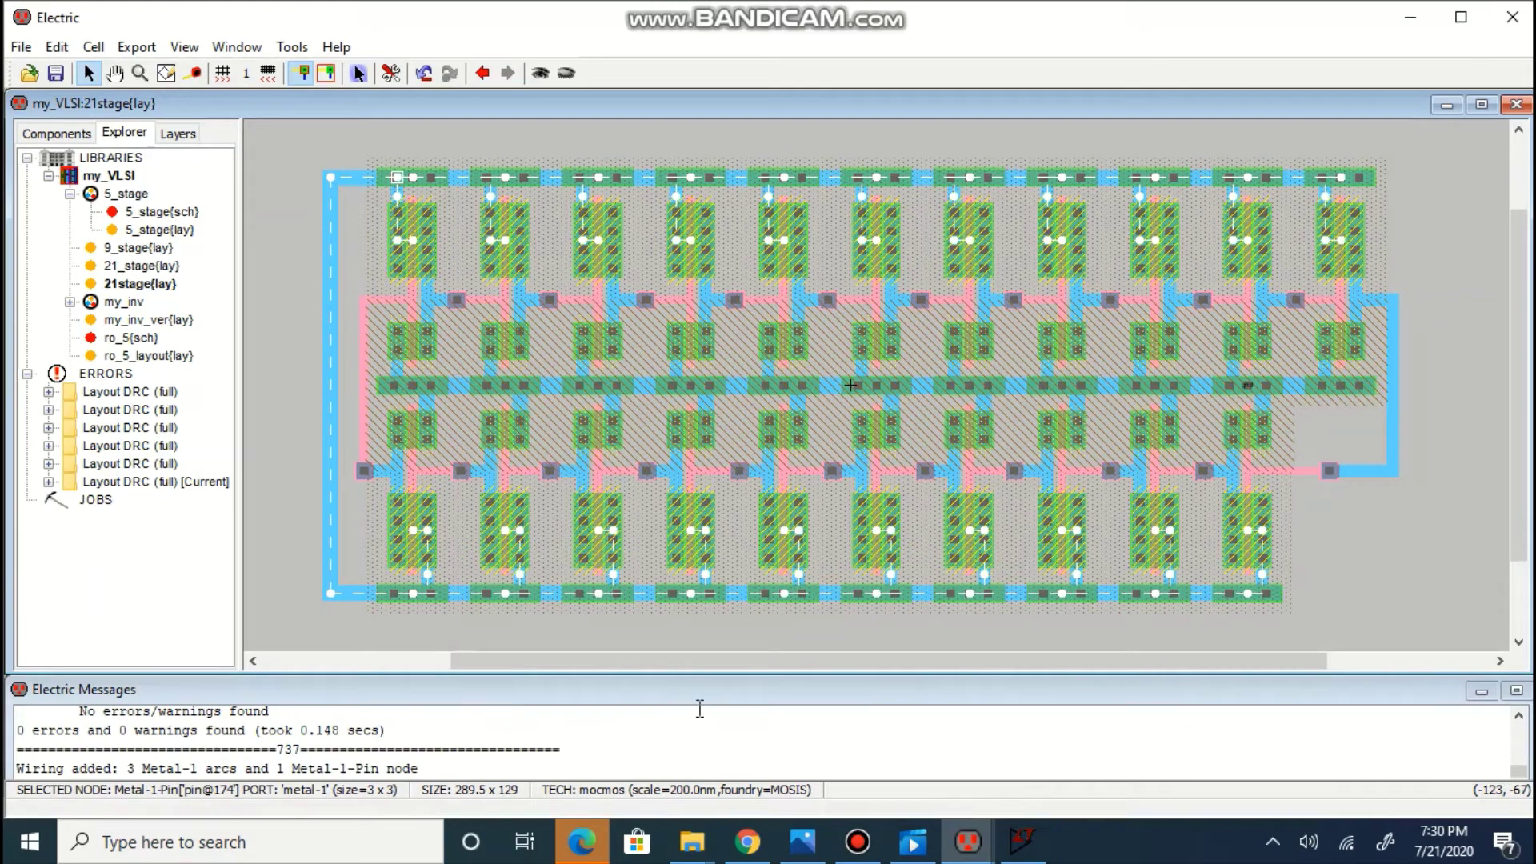
Export the selected pin as vdd with power characteristics
{"action": "key", "text": "ctrl+e"}
{"action": "type", "text": "v"}
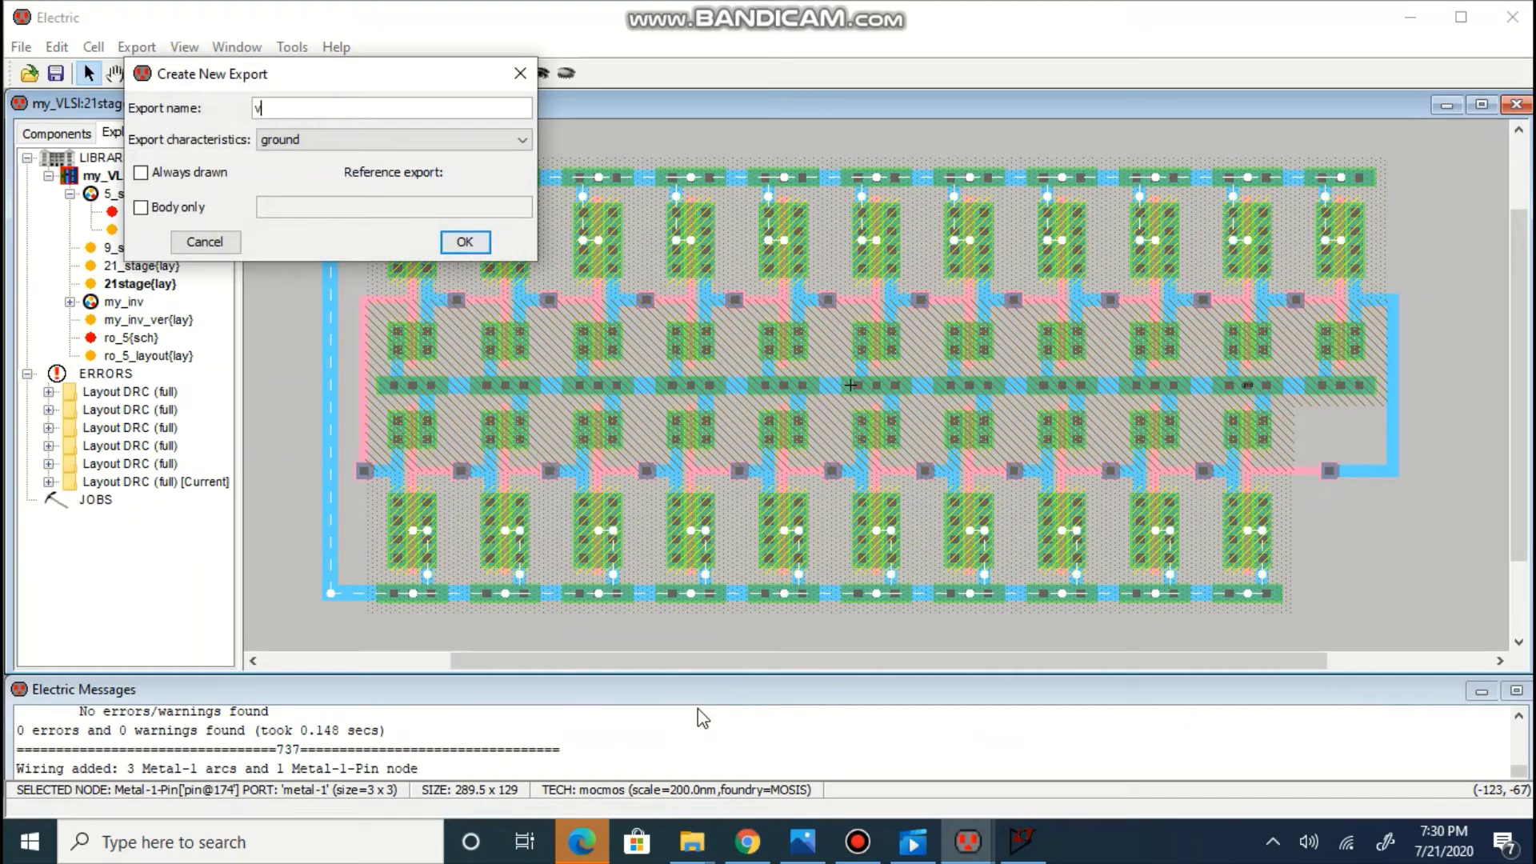
{"action": "type", "text": "dd"}
{"action": "key", "text": "Tab"}
{"action": "key", "text": "Up"}
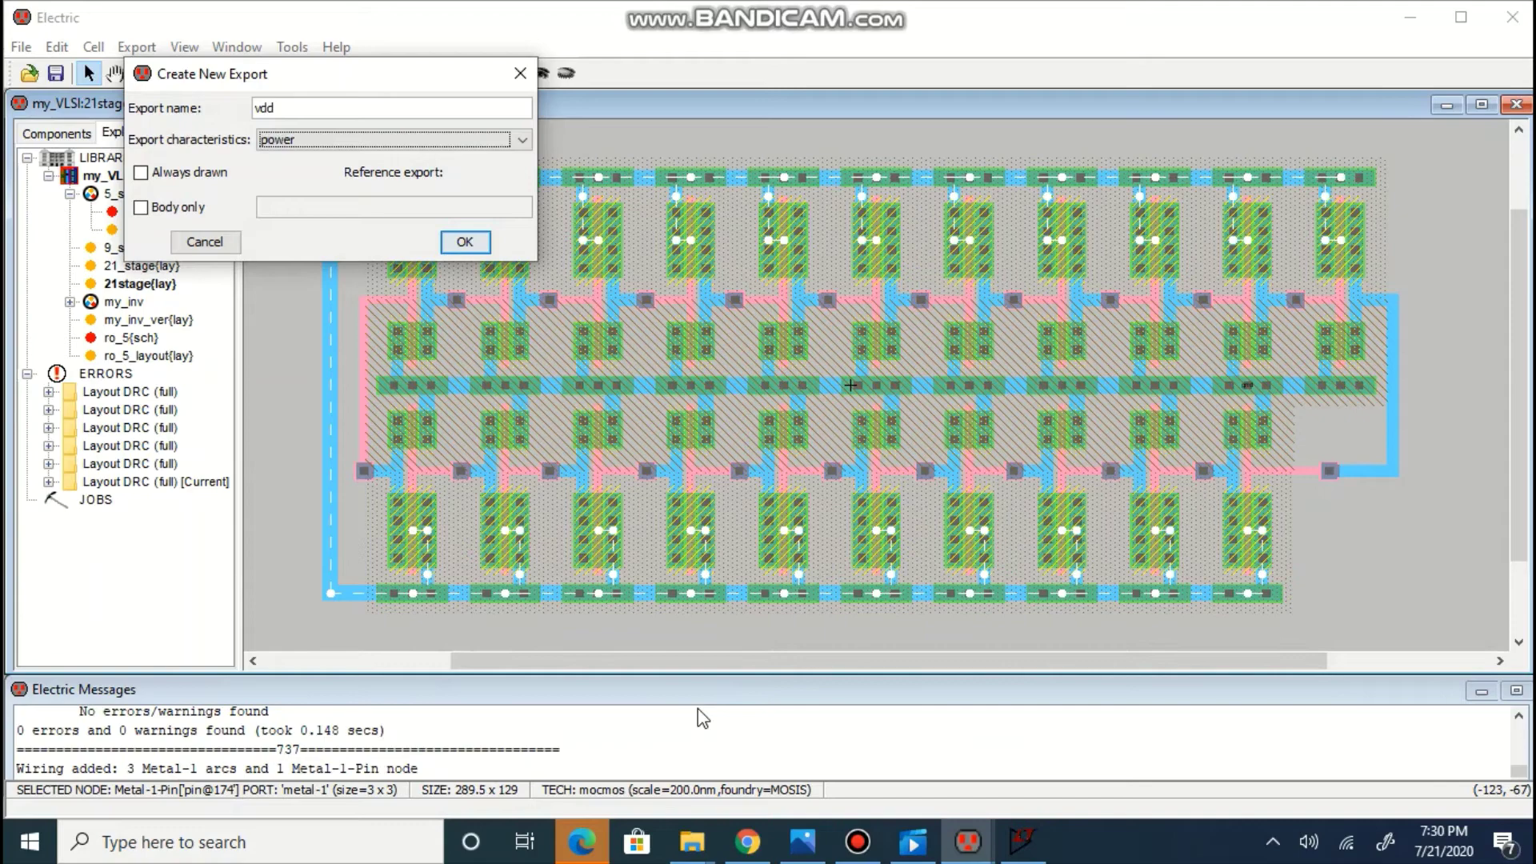
{"action": "key", "text": "Return"}
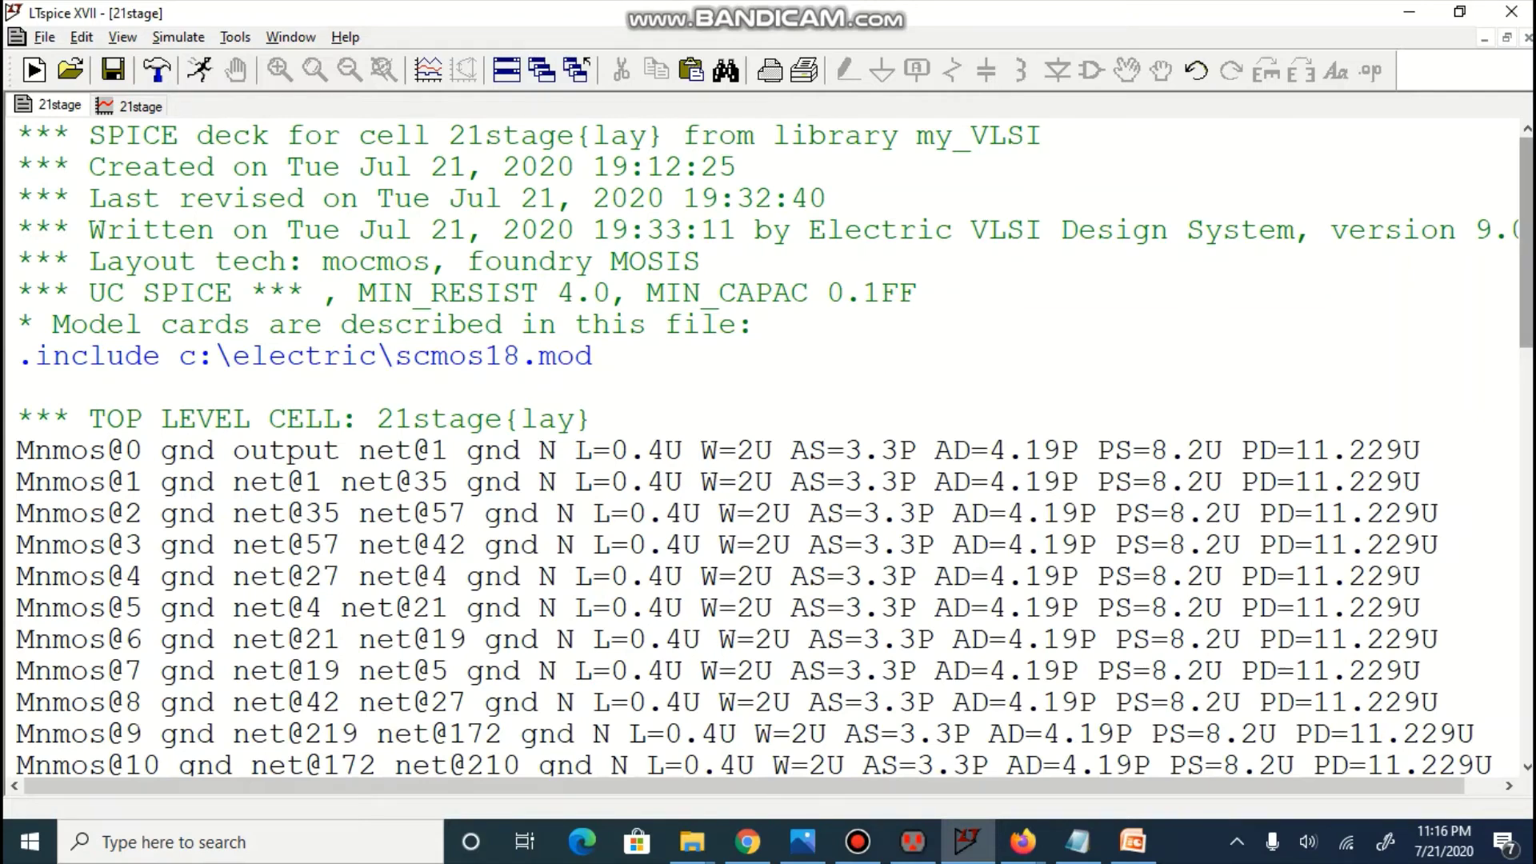
Check the .tran and .MEAS lines at the end of the 21stage netlist and run the simulation
{"action": "left_click_drag", "start_coordinate": [1526, 240], "coordinate": [1526, 647]}
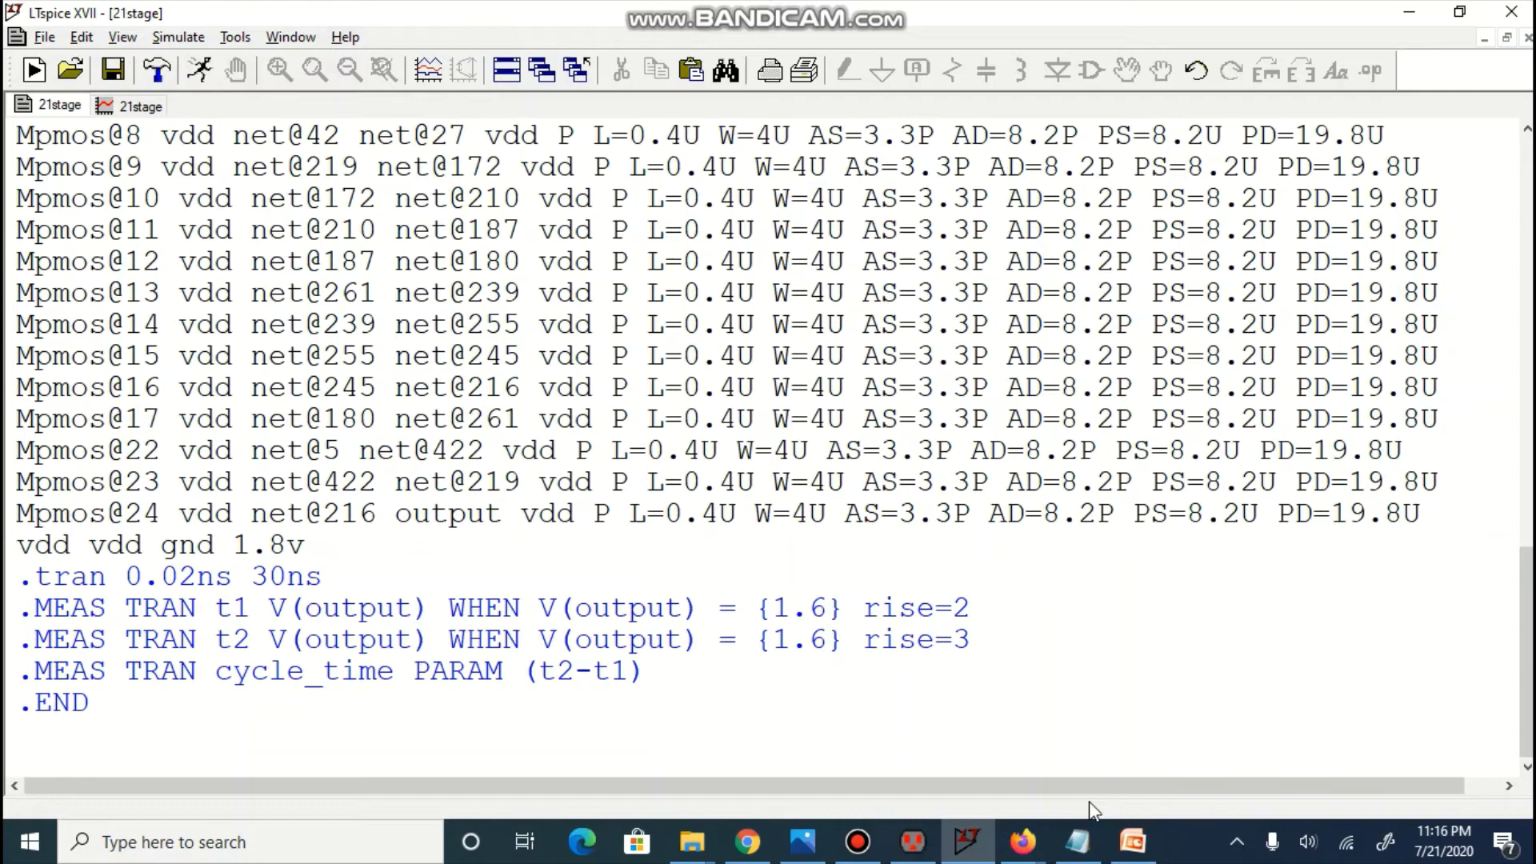
{"action": "left_click", "coordinate": [199, 73]}
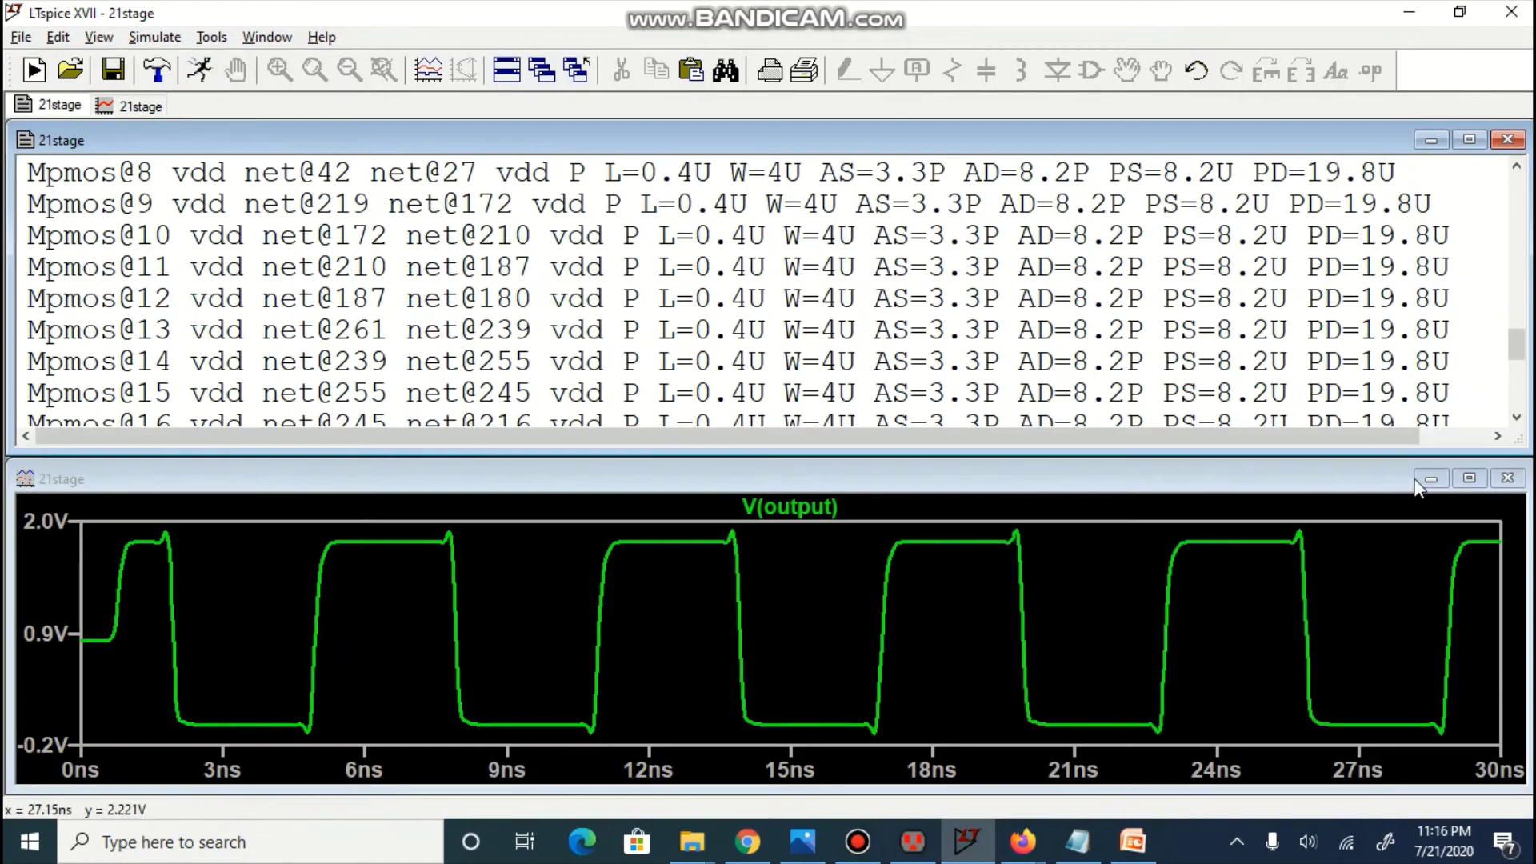
Maximize the V(output) plot and read cycle_time 5.98754e-009 in the SPICE Error Log
{"action": "left_click", "coordinate": [1469, 479]}
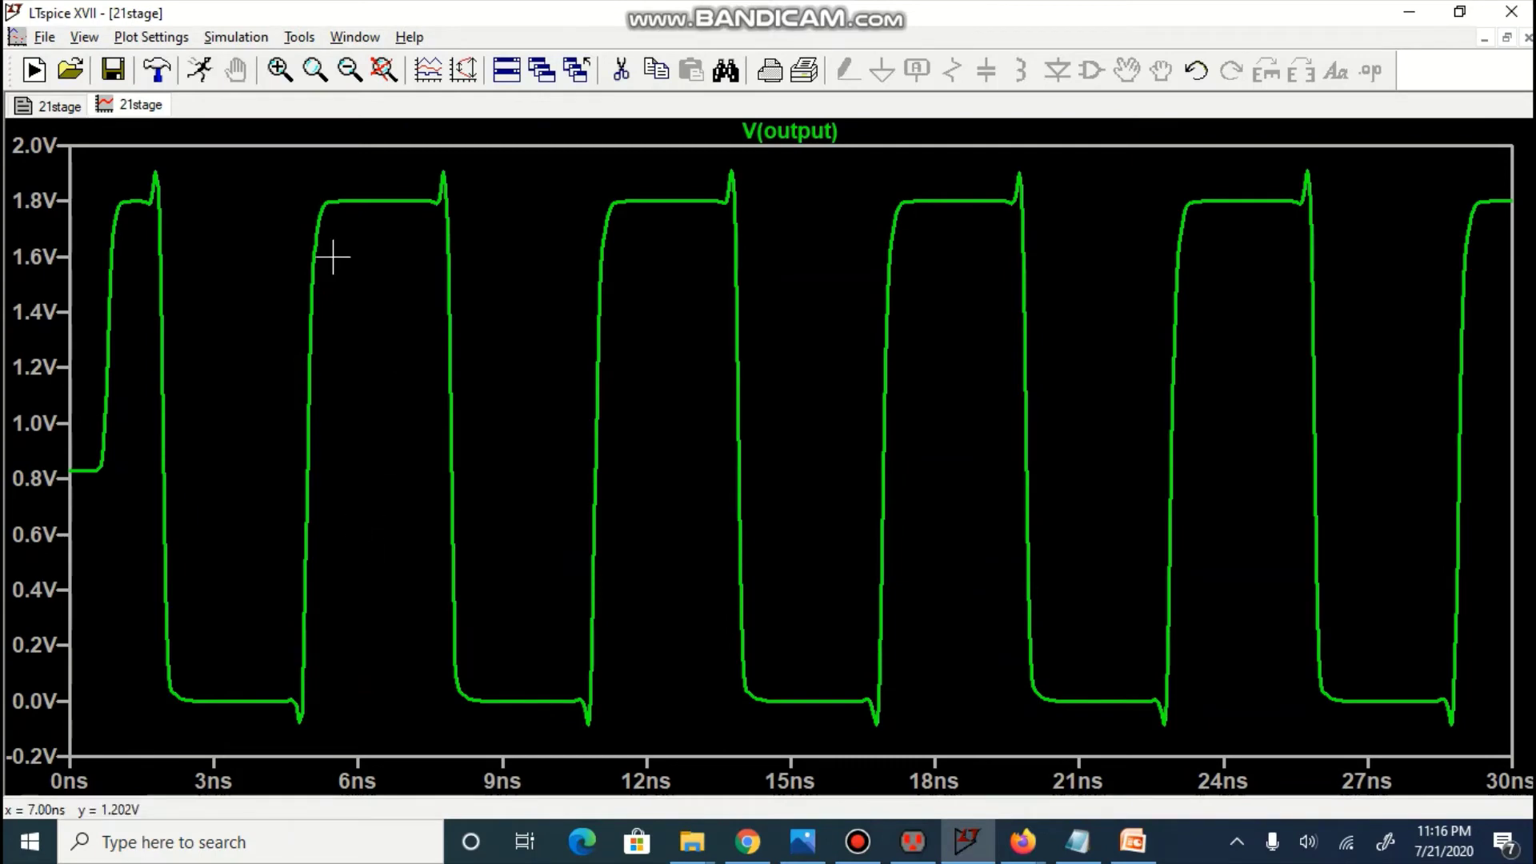
{"action": "left_click", "coordinate": [94, 38]}
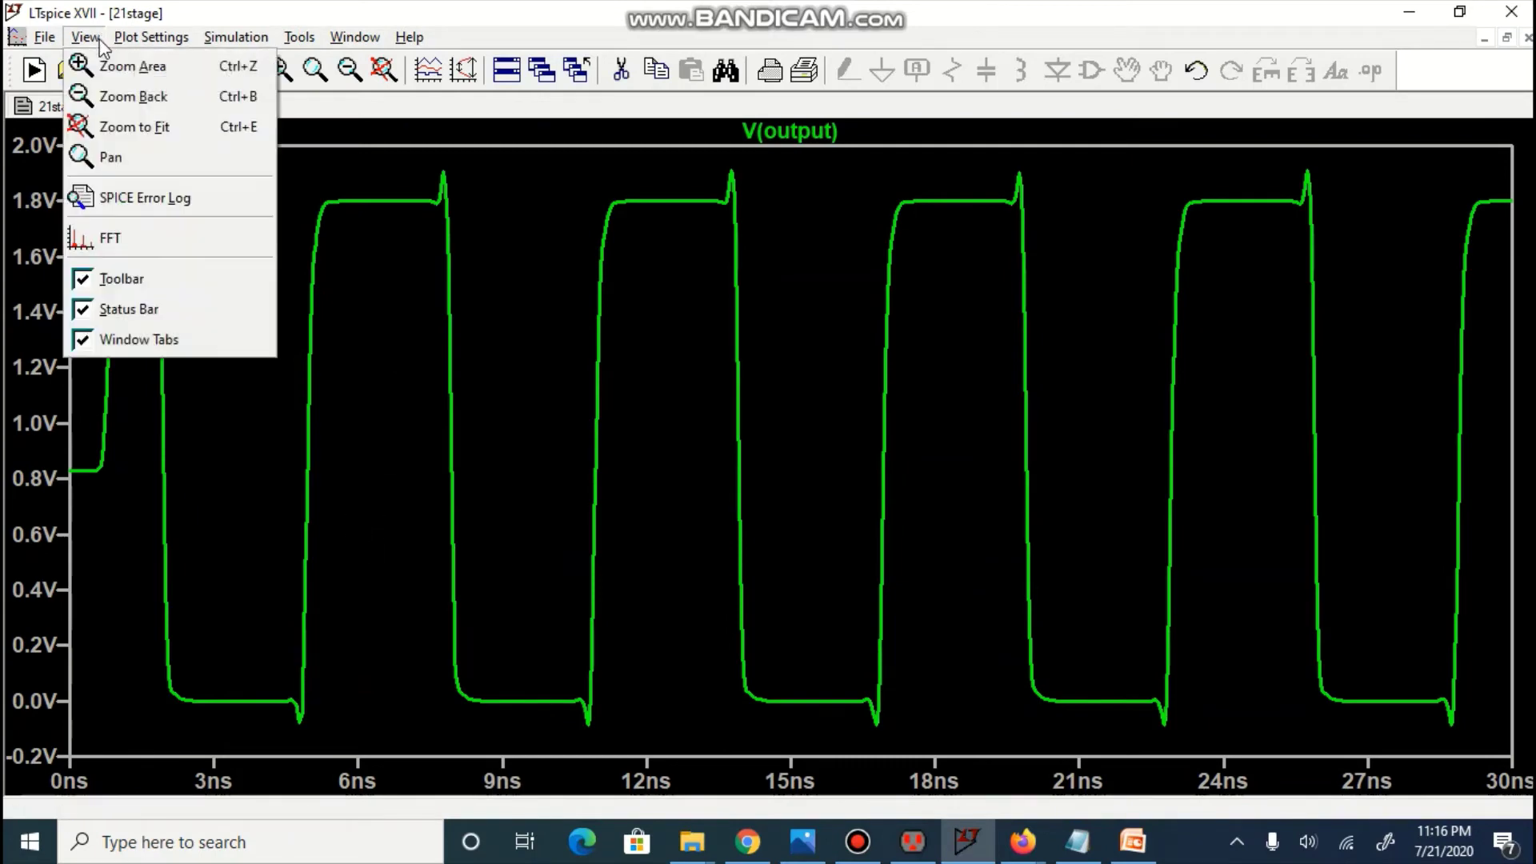
{"action": "left_click", "coordinate": [108, 198]}
{"action": "scroll", "coordinate": [1069, 554], "scroll_direction": "down", "scroll_amount": 3}
{"action": "scroll", "coordinate": [1068, 556], "scroll_direction": "down", "scroll_amount": 2}
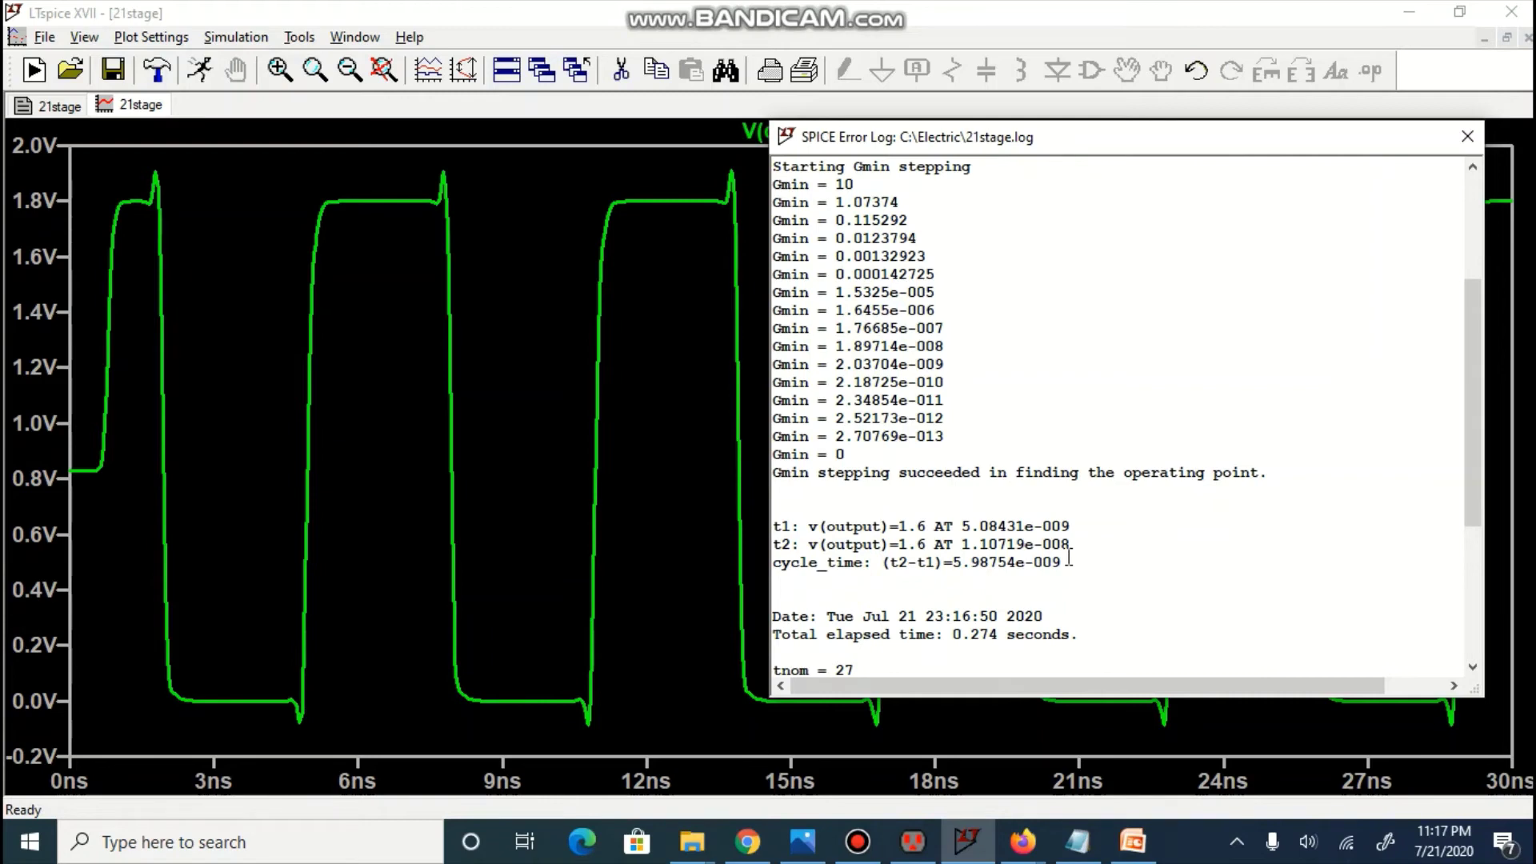
{"action": "key", "text": "alt+Tab"}
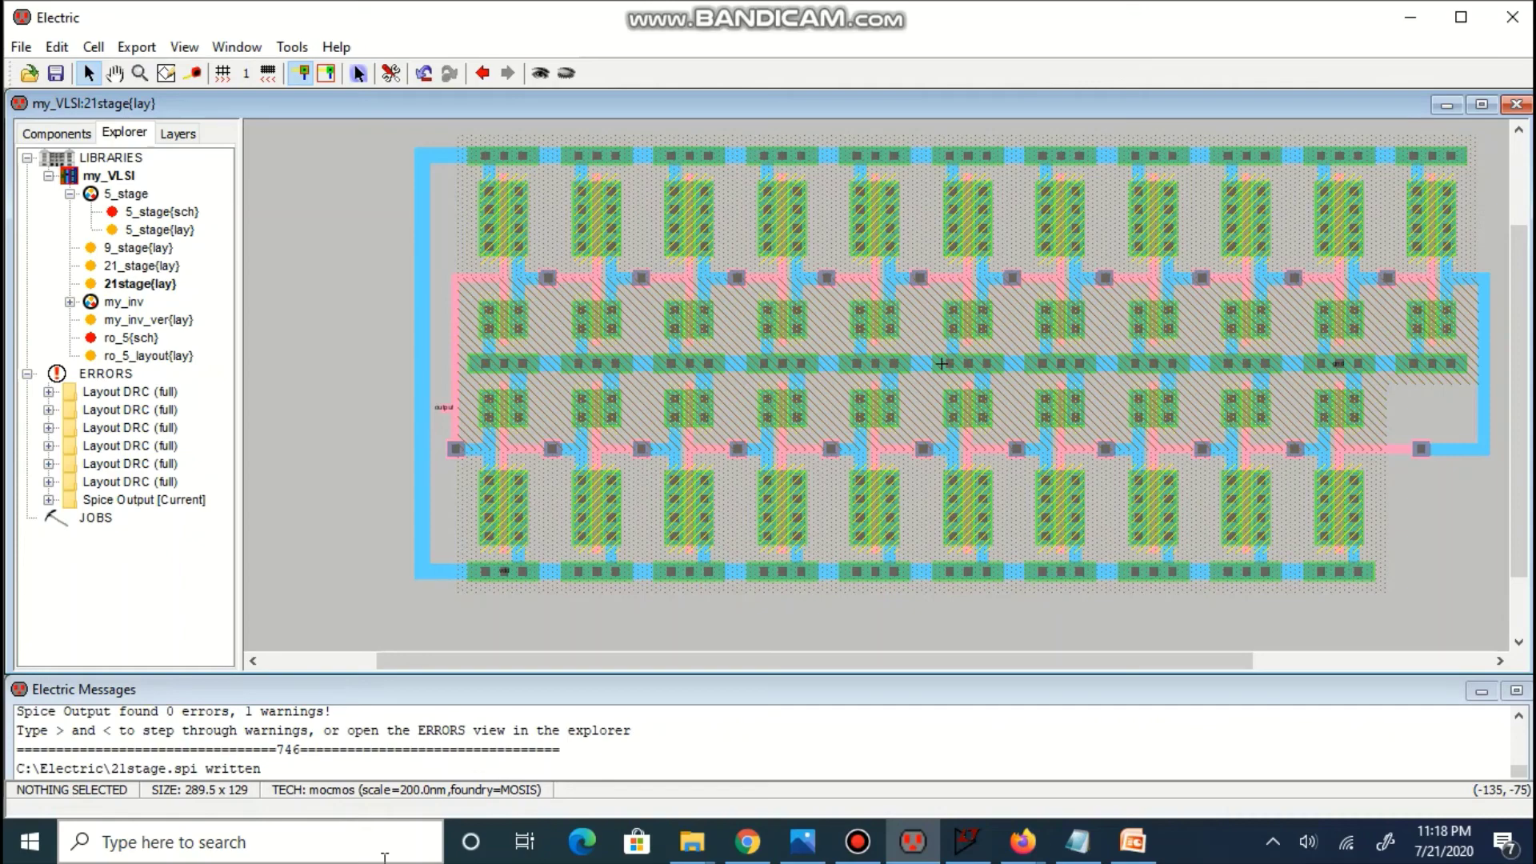
Launch the Calculator app via Windows search for 'calc'
{"action": "left_click", "coordinate": [278, 840]}
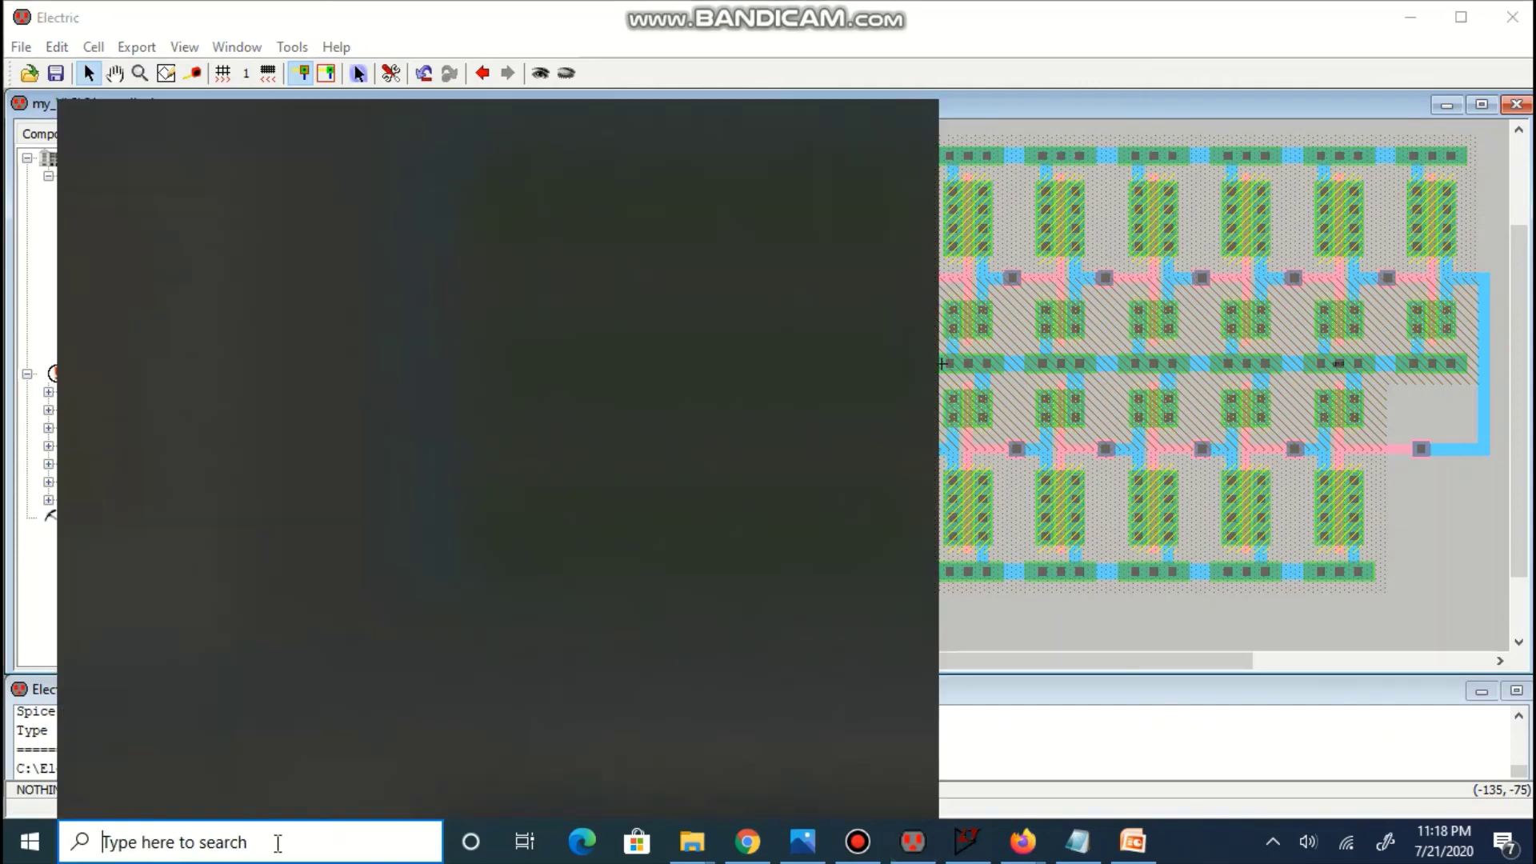
{"action": "type", "text": "calc"}
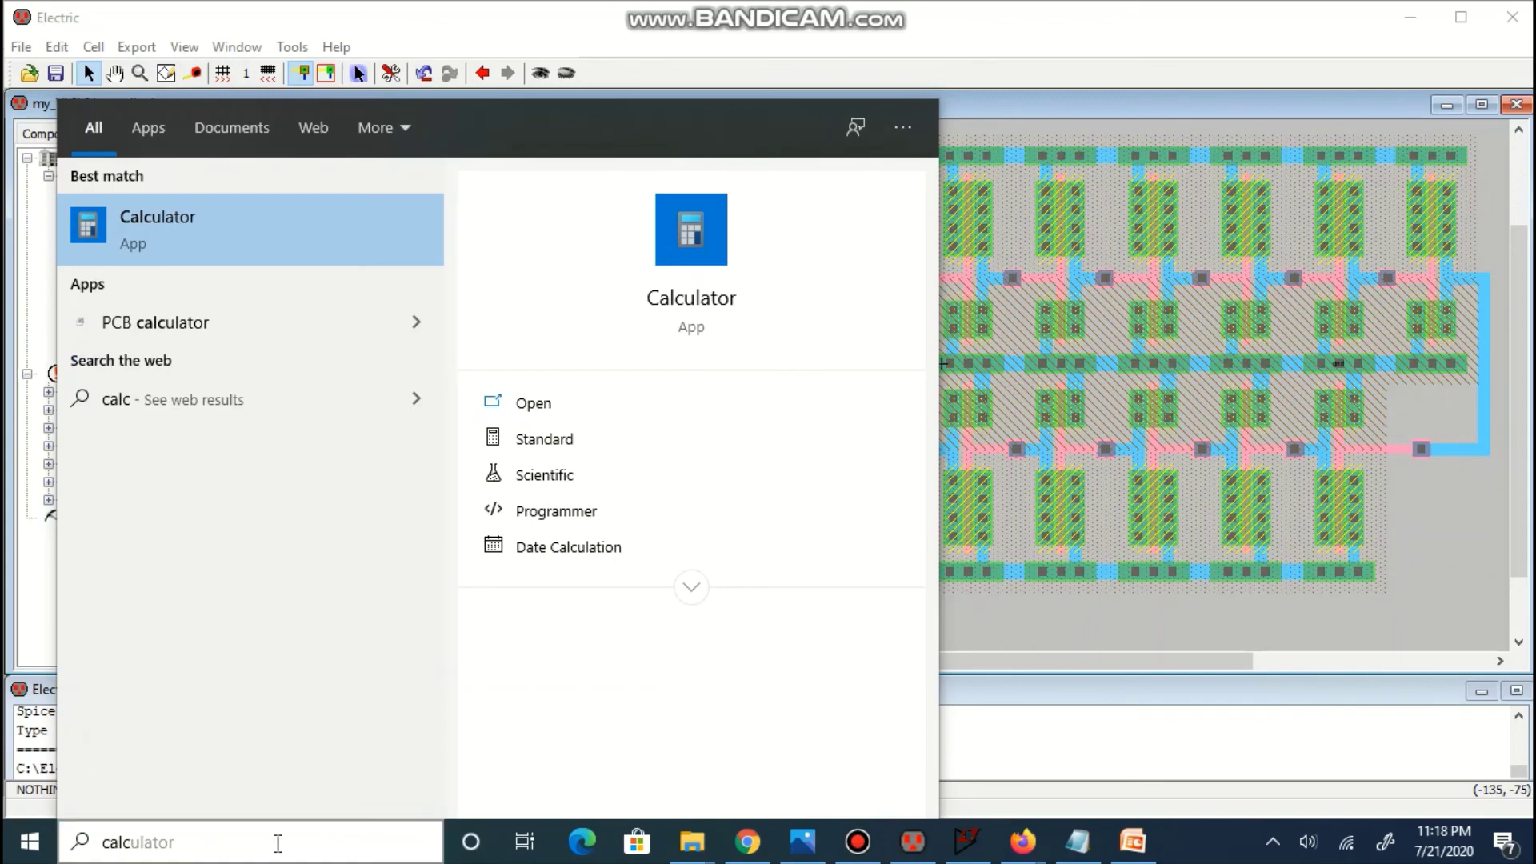
{"action": "key", "text": "Return"}
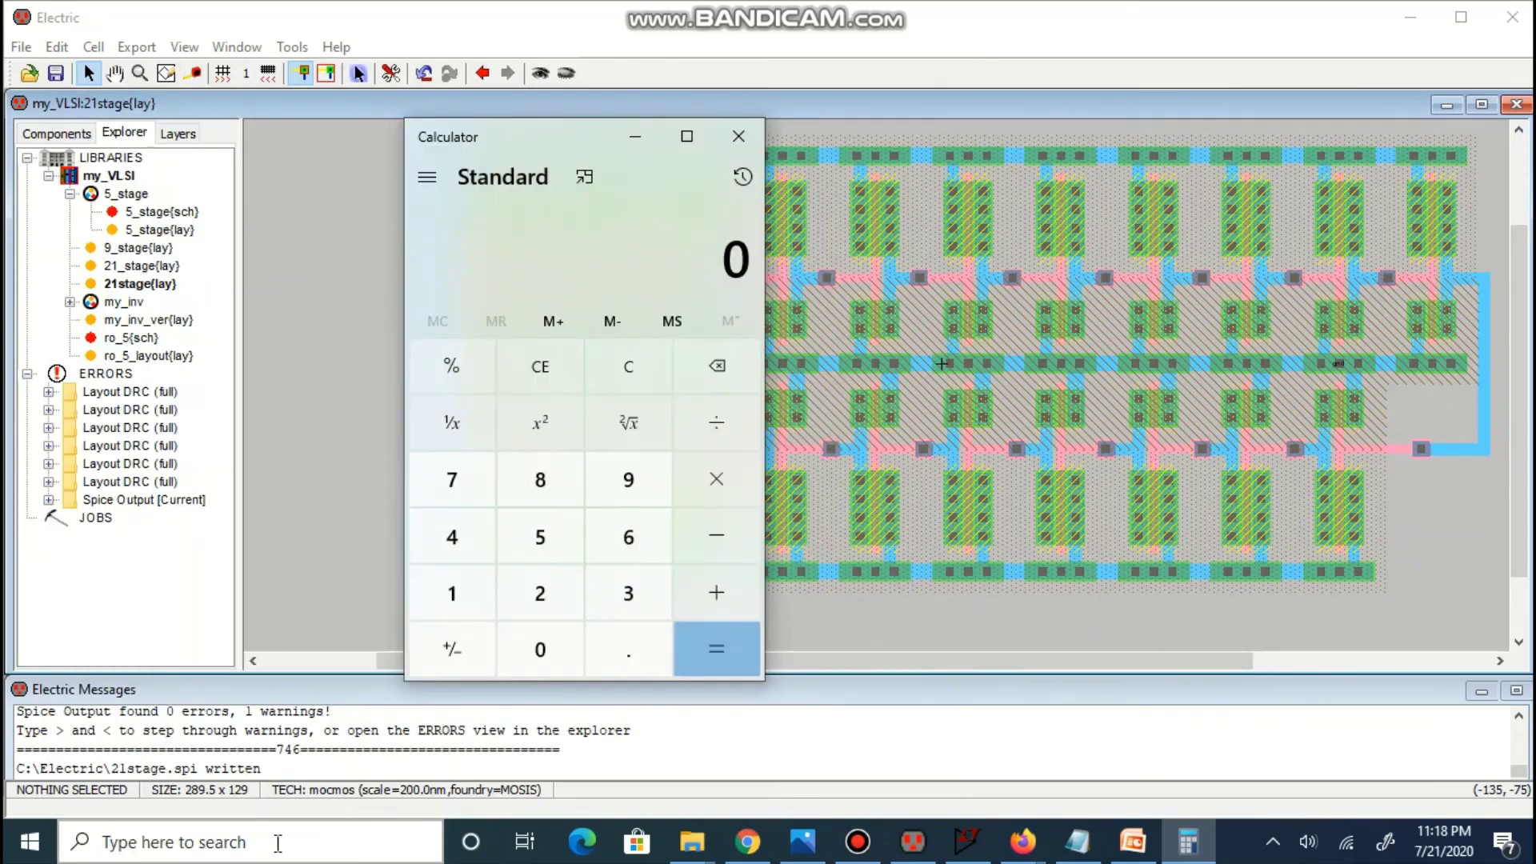
Compute the layout area 289.5 × 129 × 0.04 = 1,493.82
{"action": "type", "text": "289."}
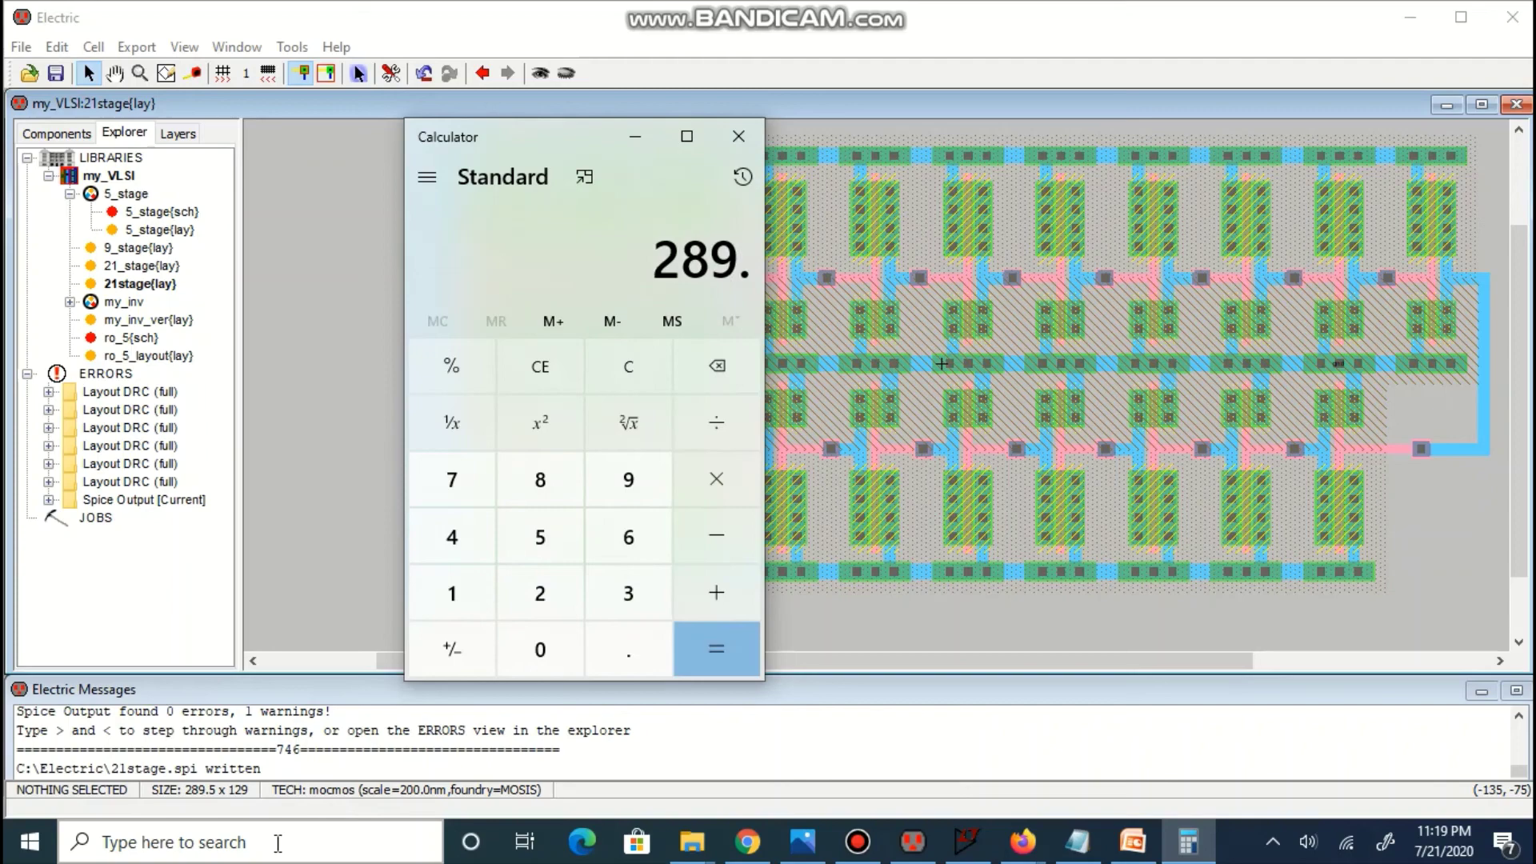
{"action": "type", "text": "5"}
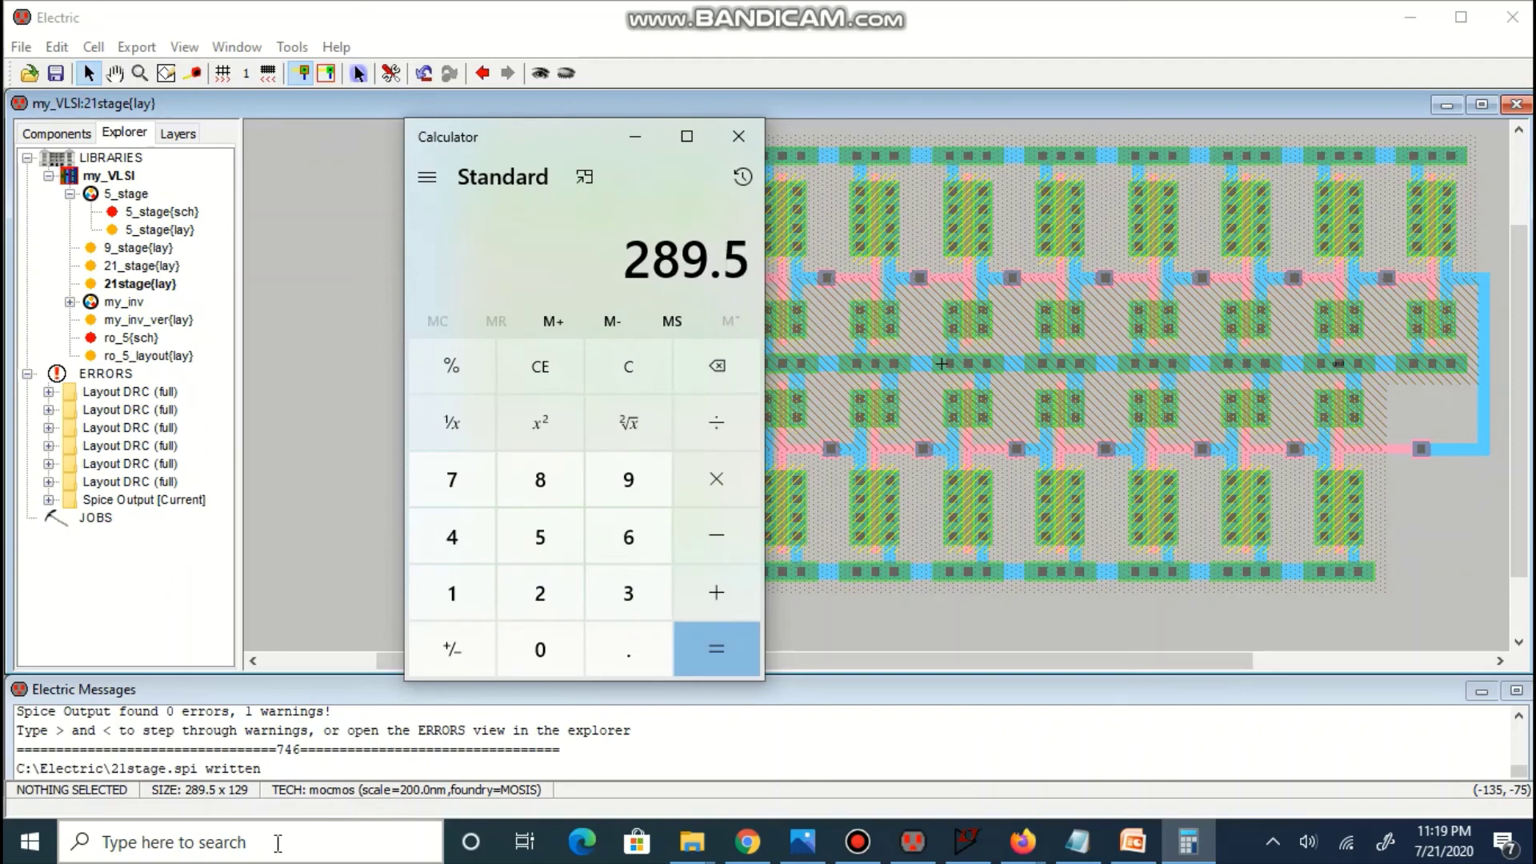
{"action": "type", "text": "*"}
{"action": "type", "text": "129"}
{"action": "key", "text": "Return"}
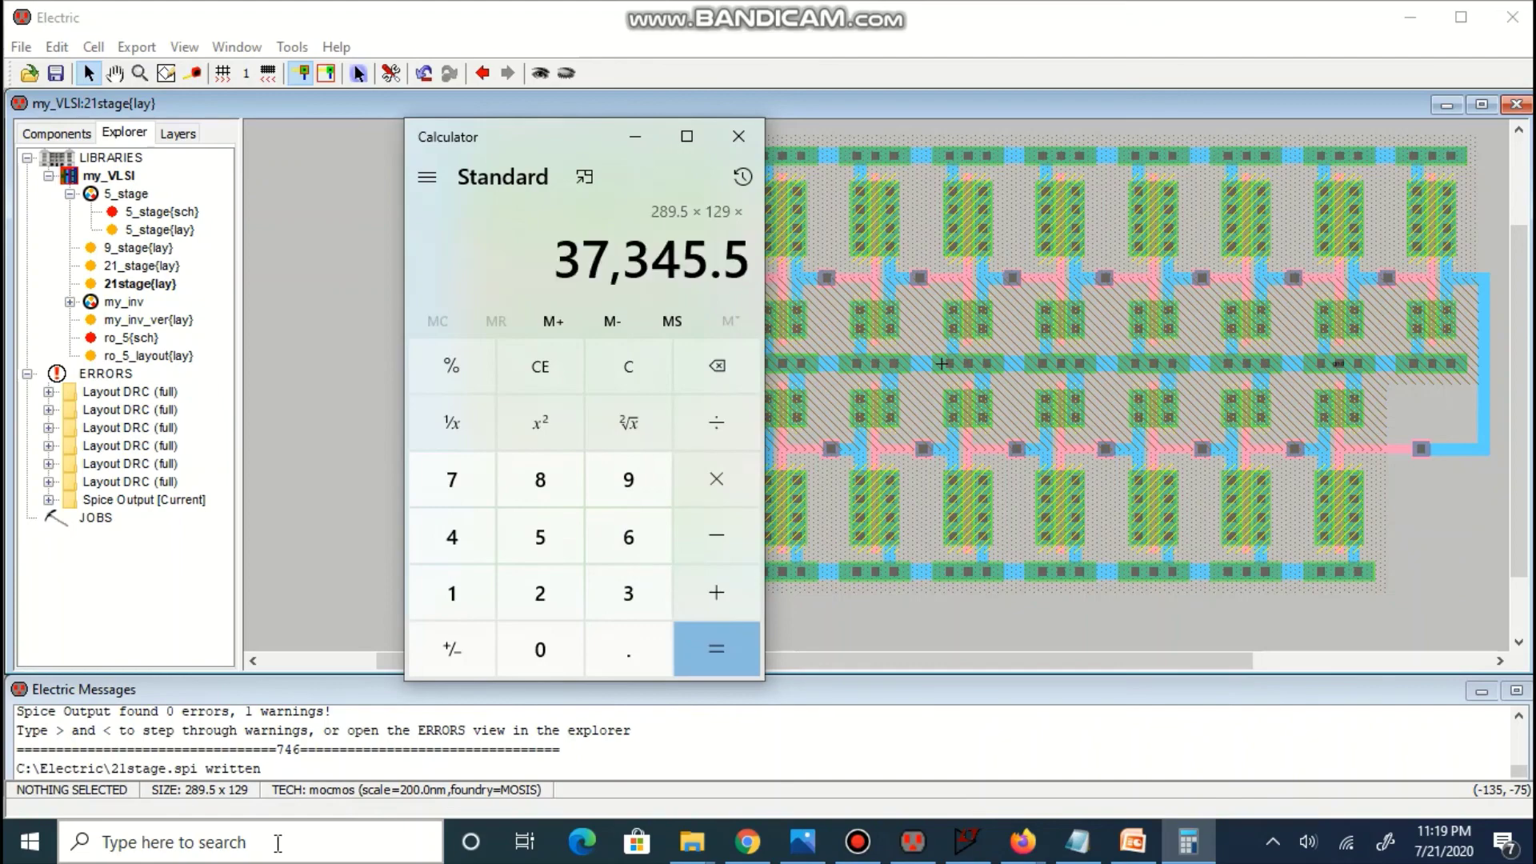
{"action": "type", "text": "0.04"}
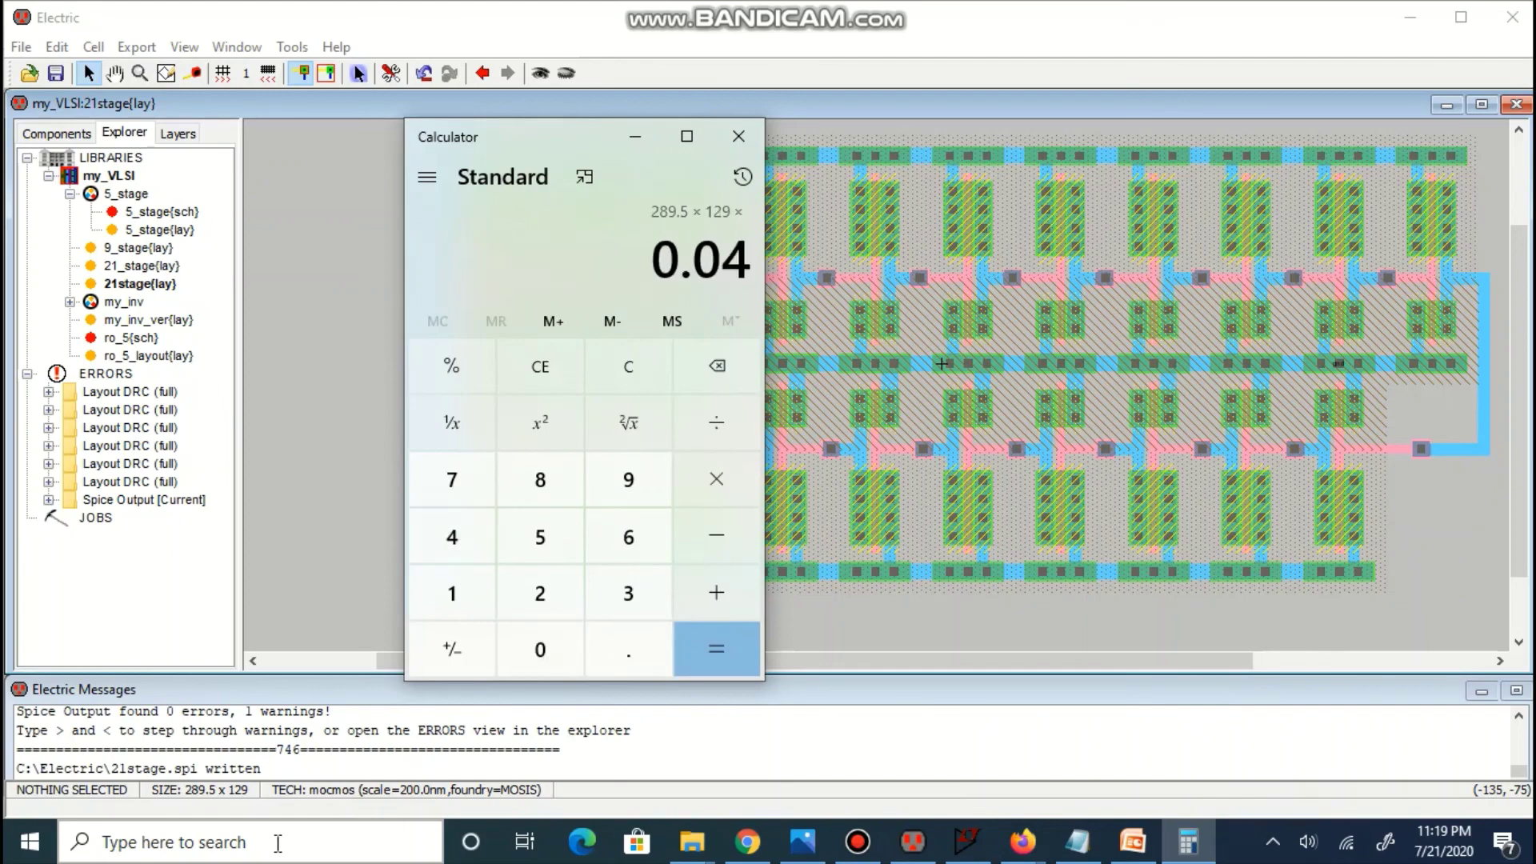
{"action": "key", "text": "Return"}
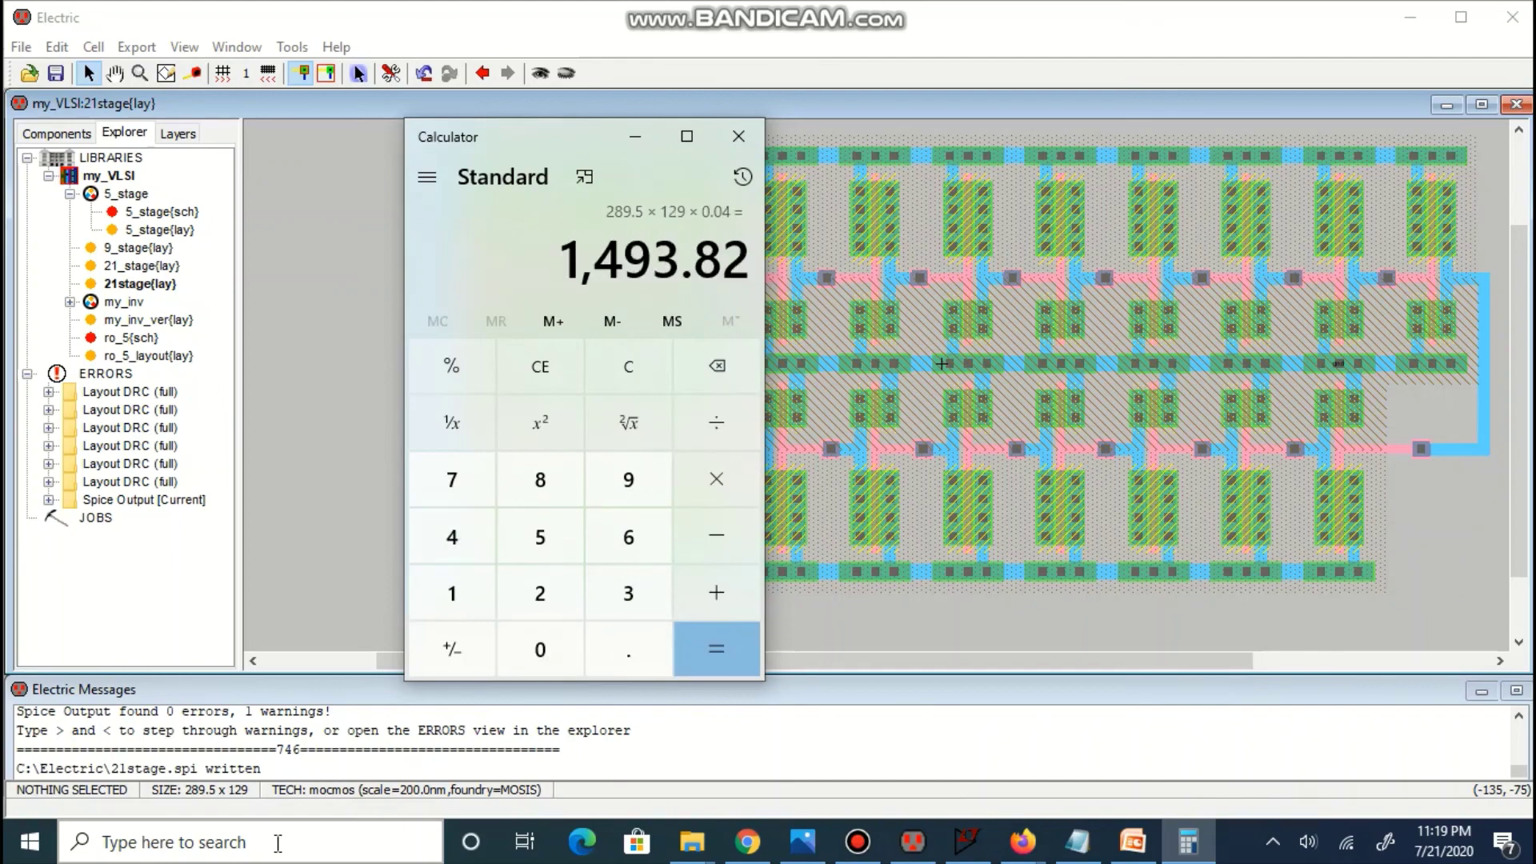